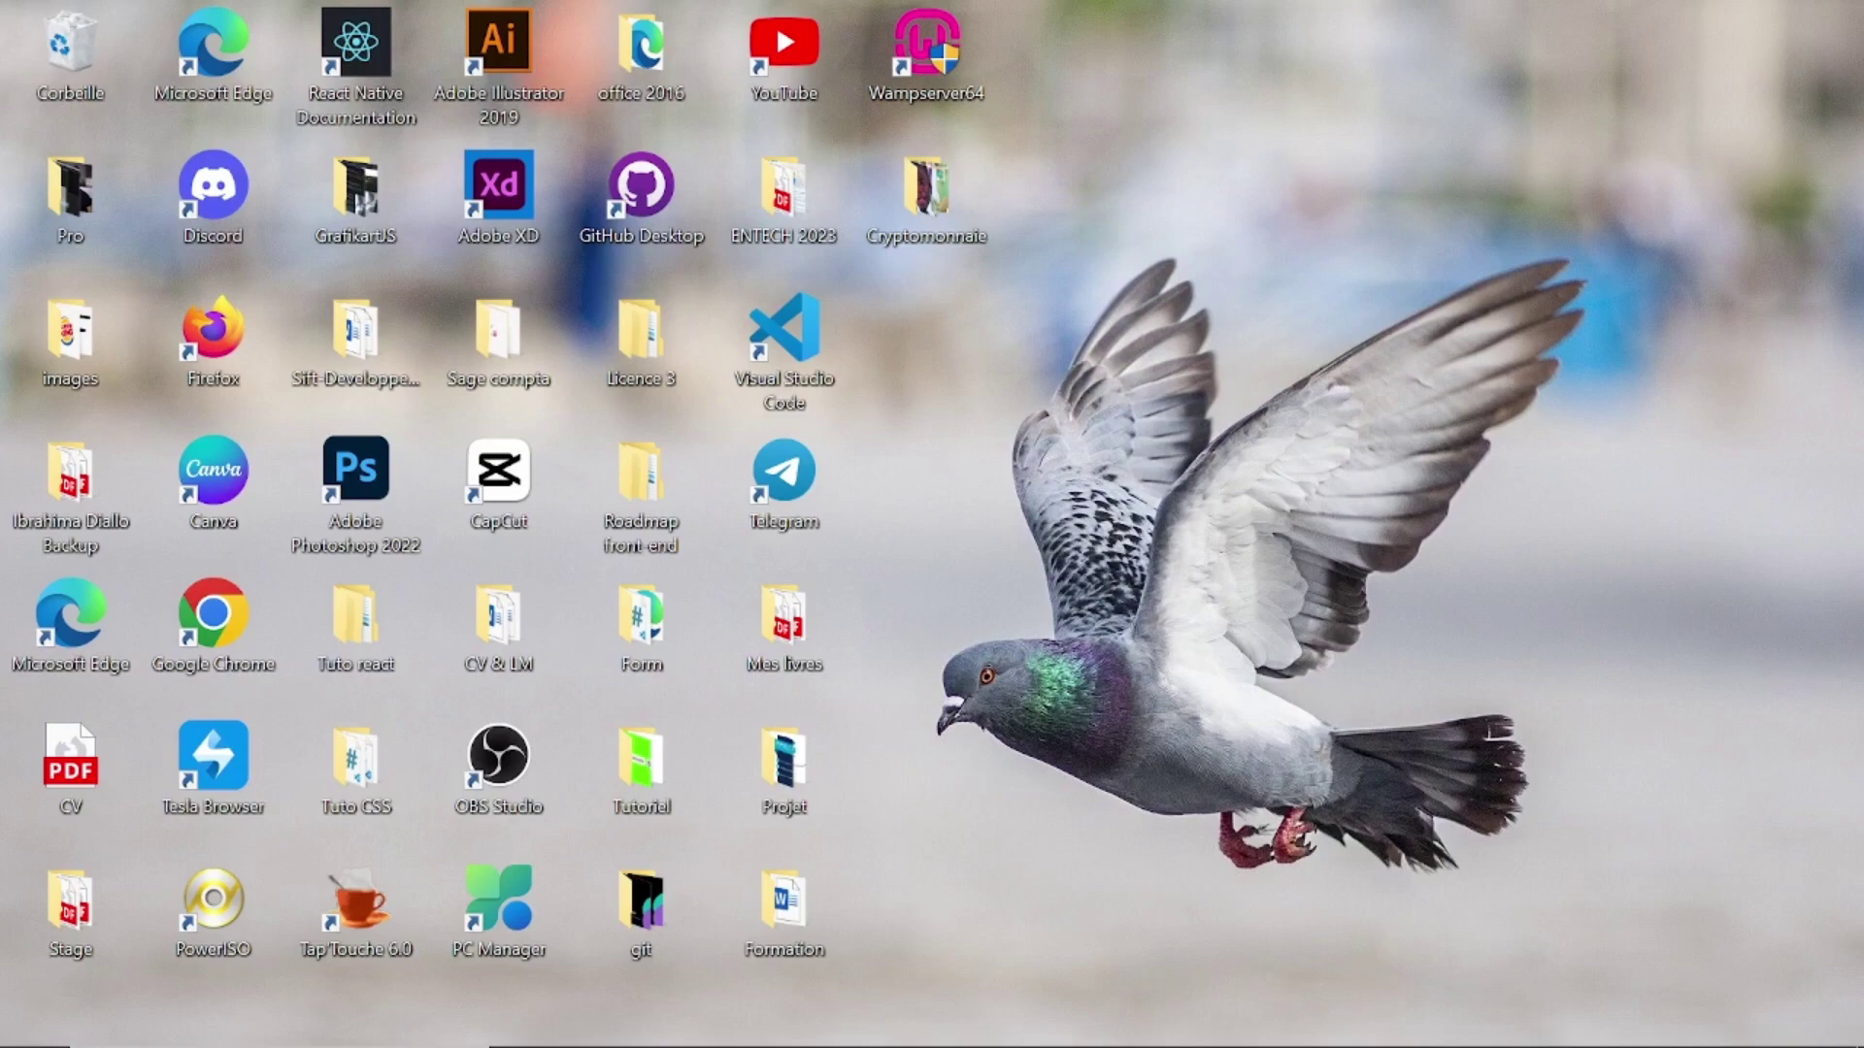
# Open File Explorer at Ce PC and expand its contents to view the available drives.
pyautogui.click(742, 1024)
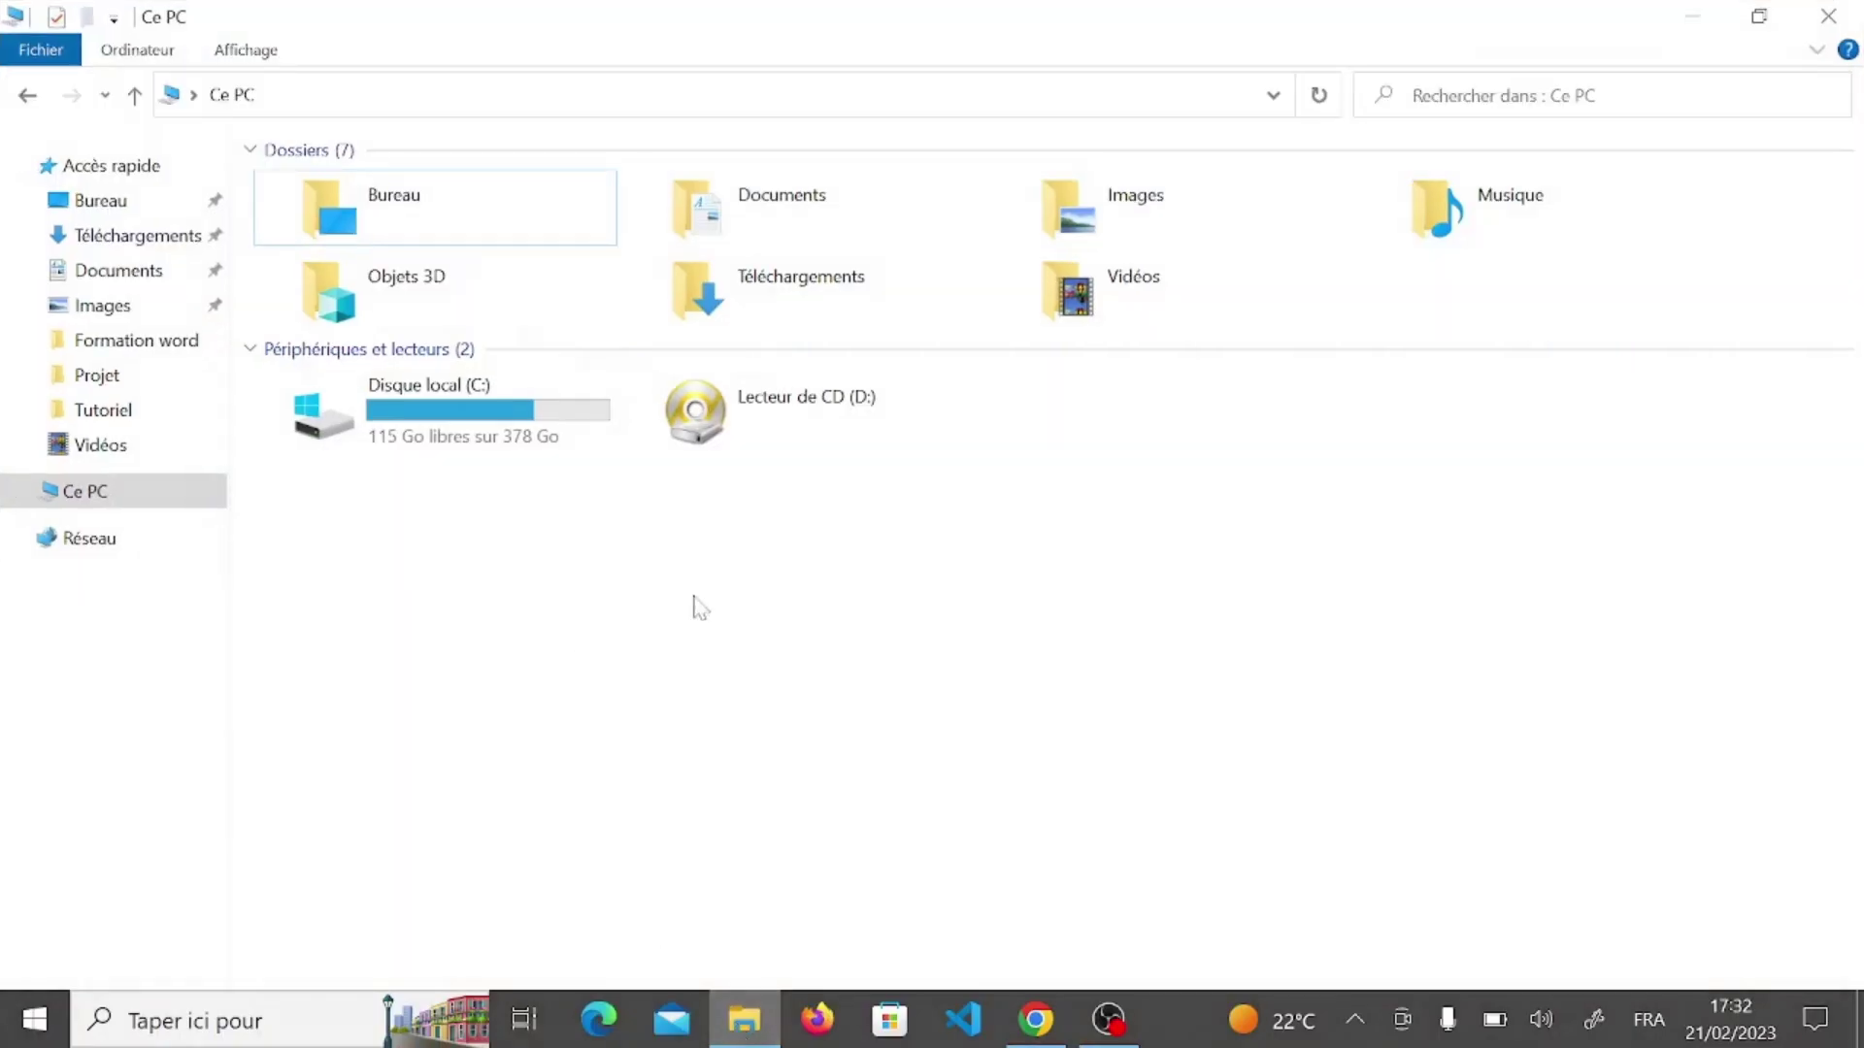
pyautogui.doubleClick(150, 501)
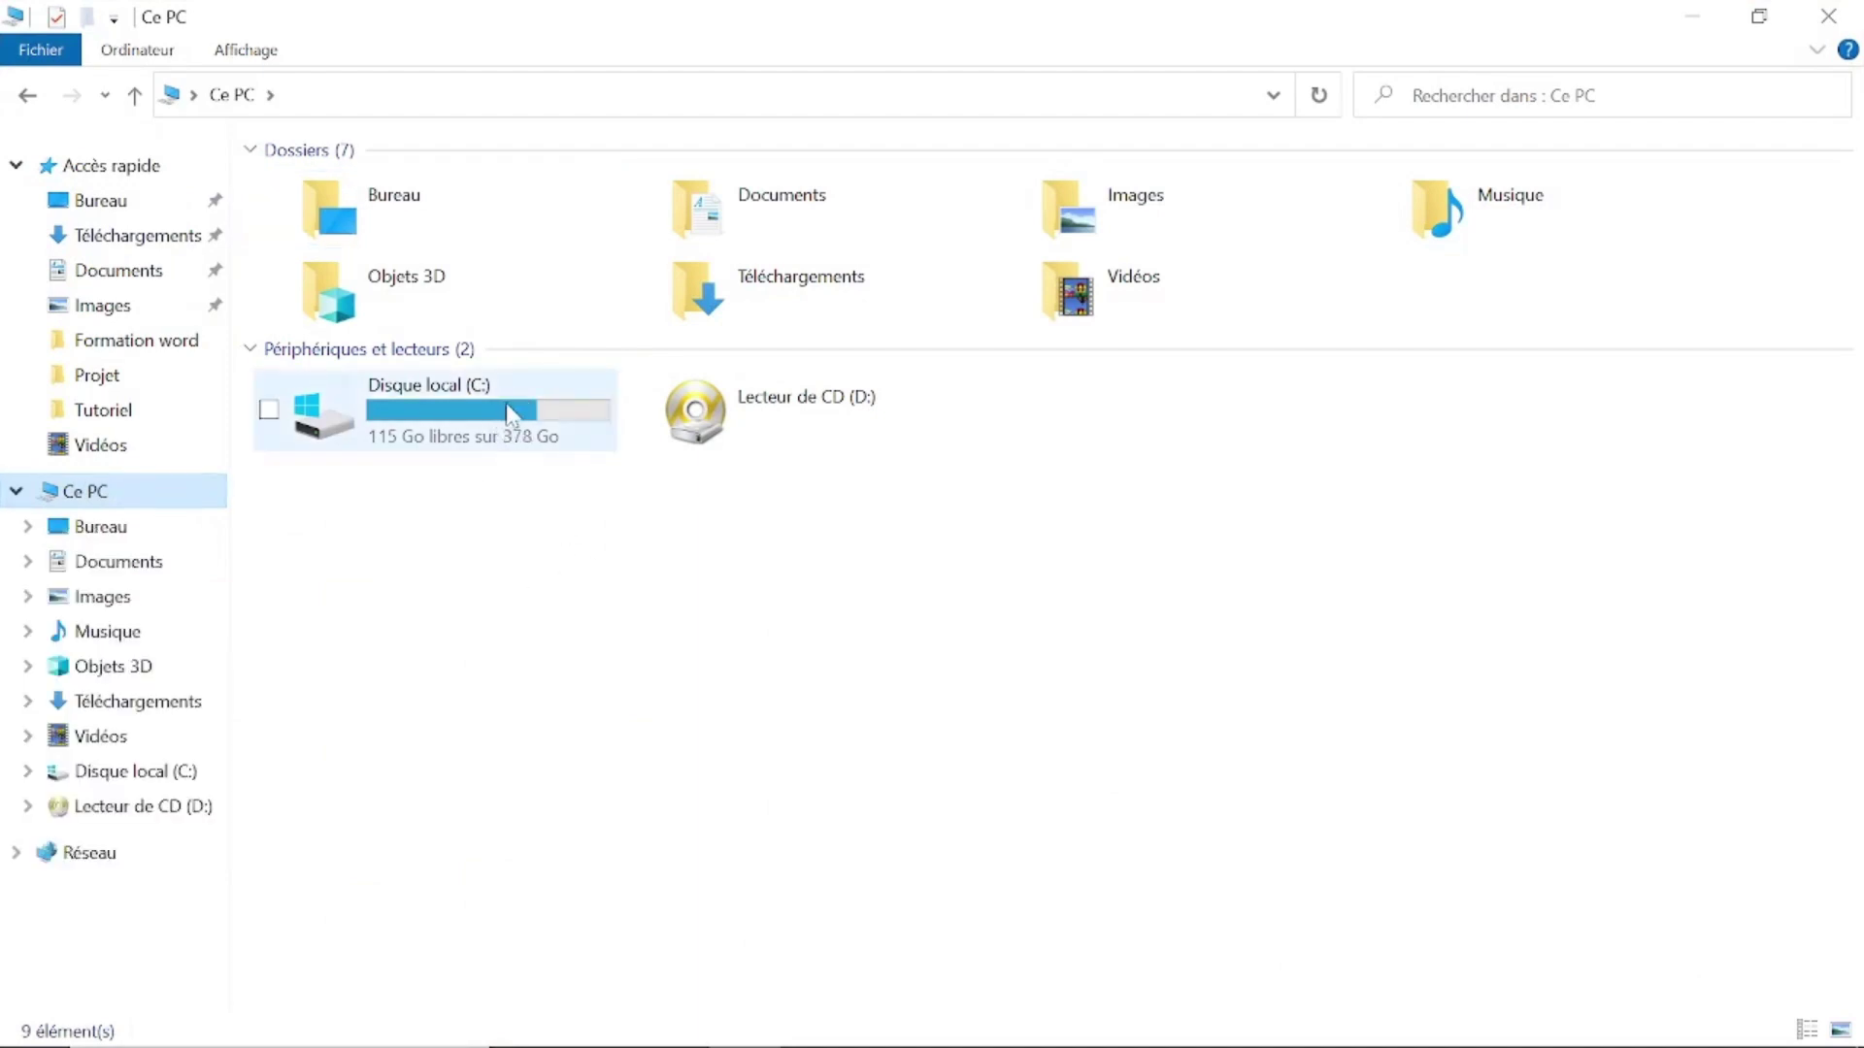
pyautogui.moveTo(502, 419)
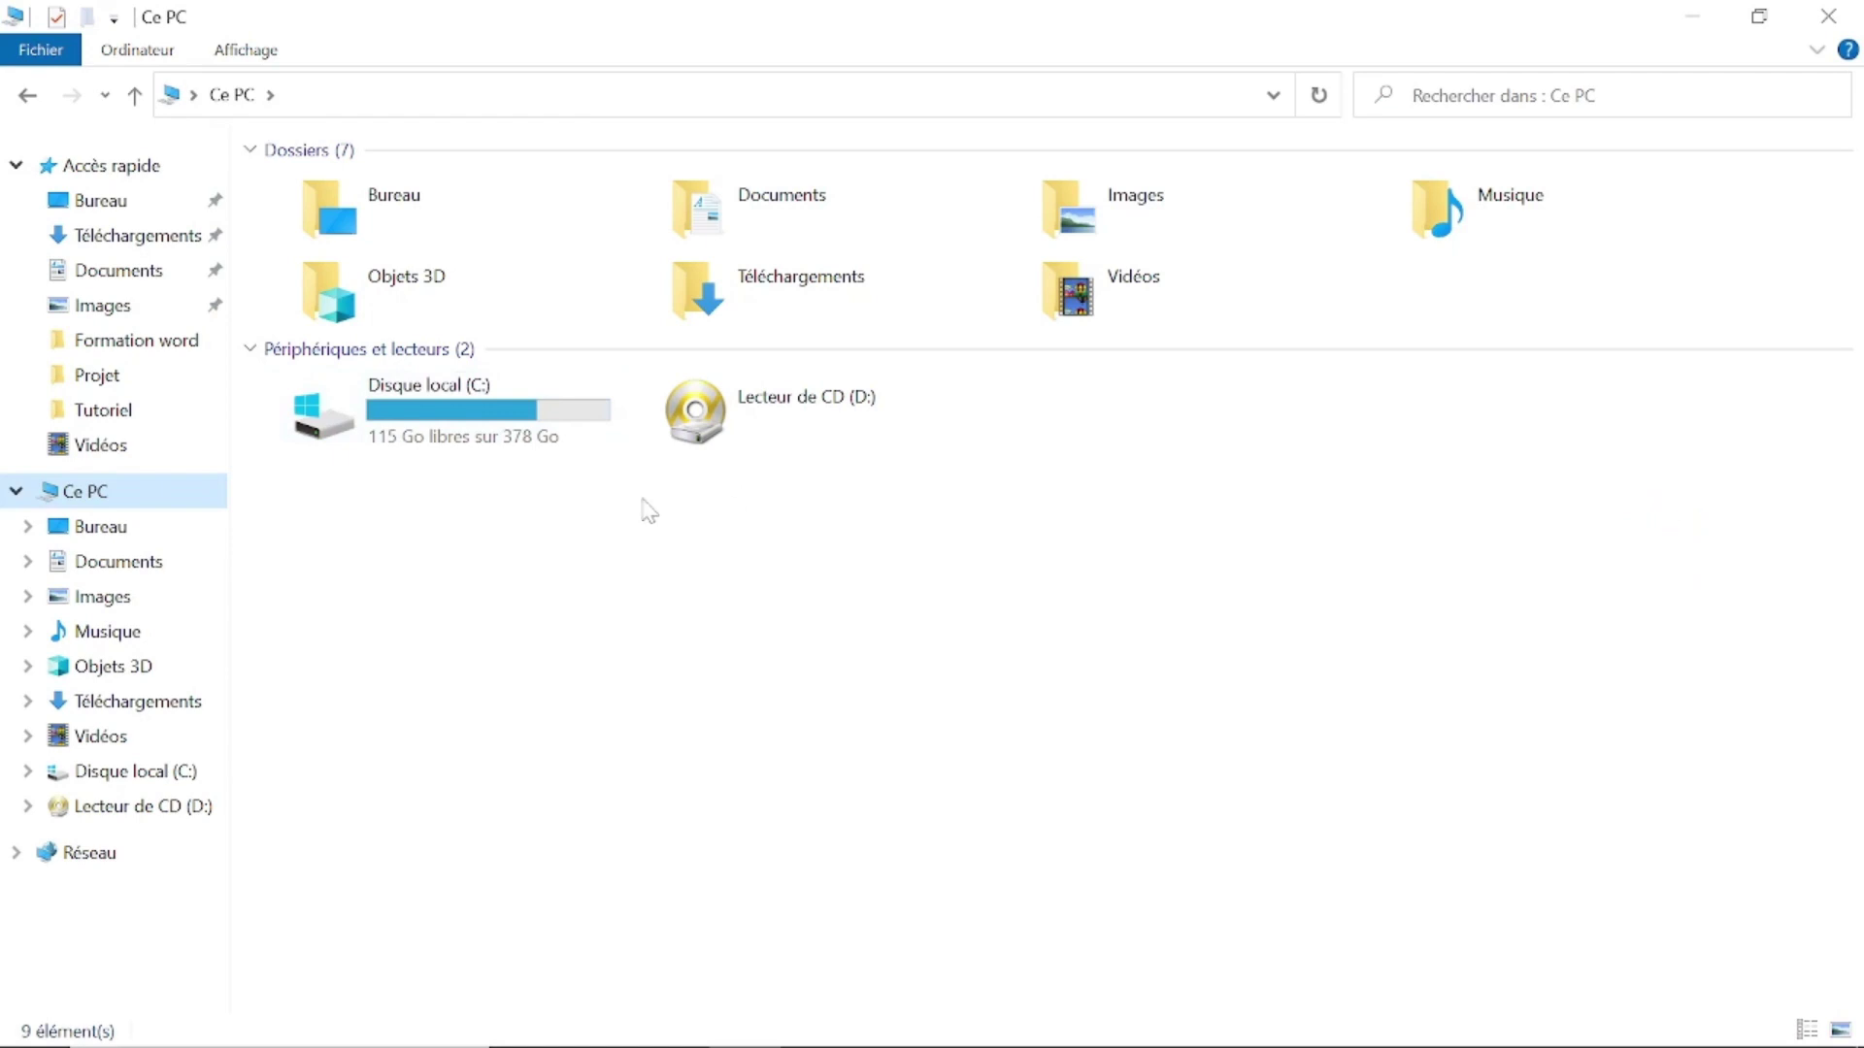
# Open computer management for Ce PC and display Gestion des disques.
pyautogui.rightClick(155, 498)
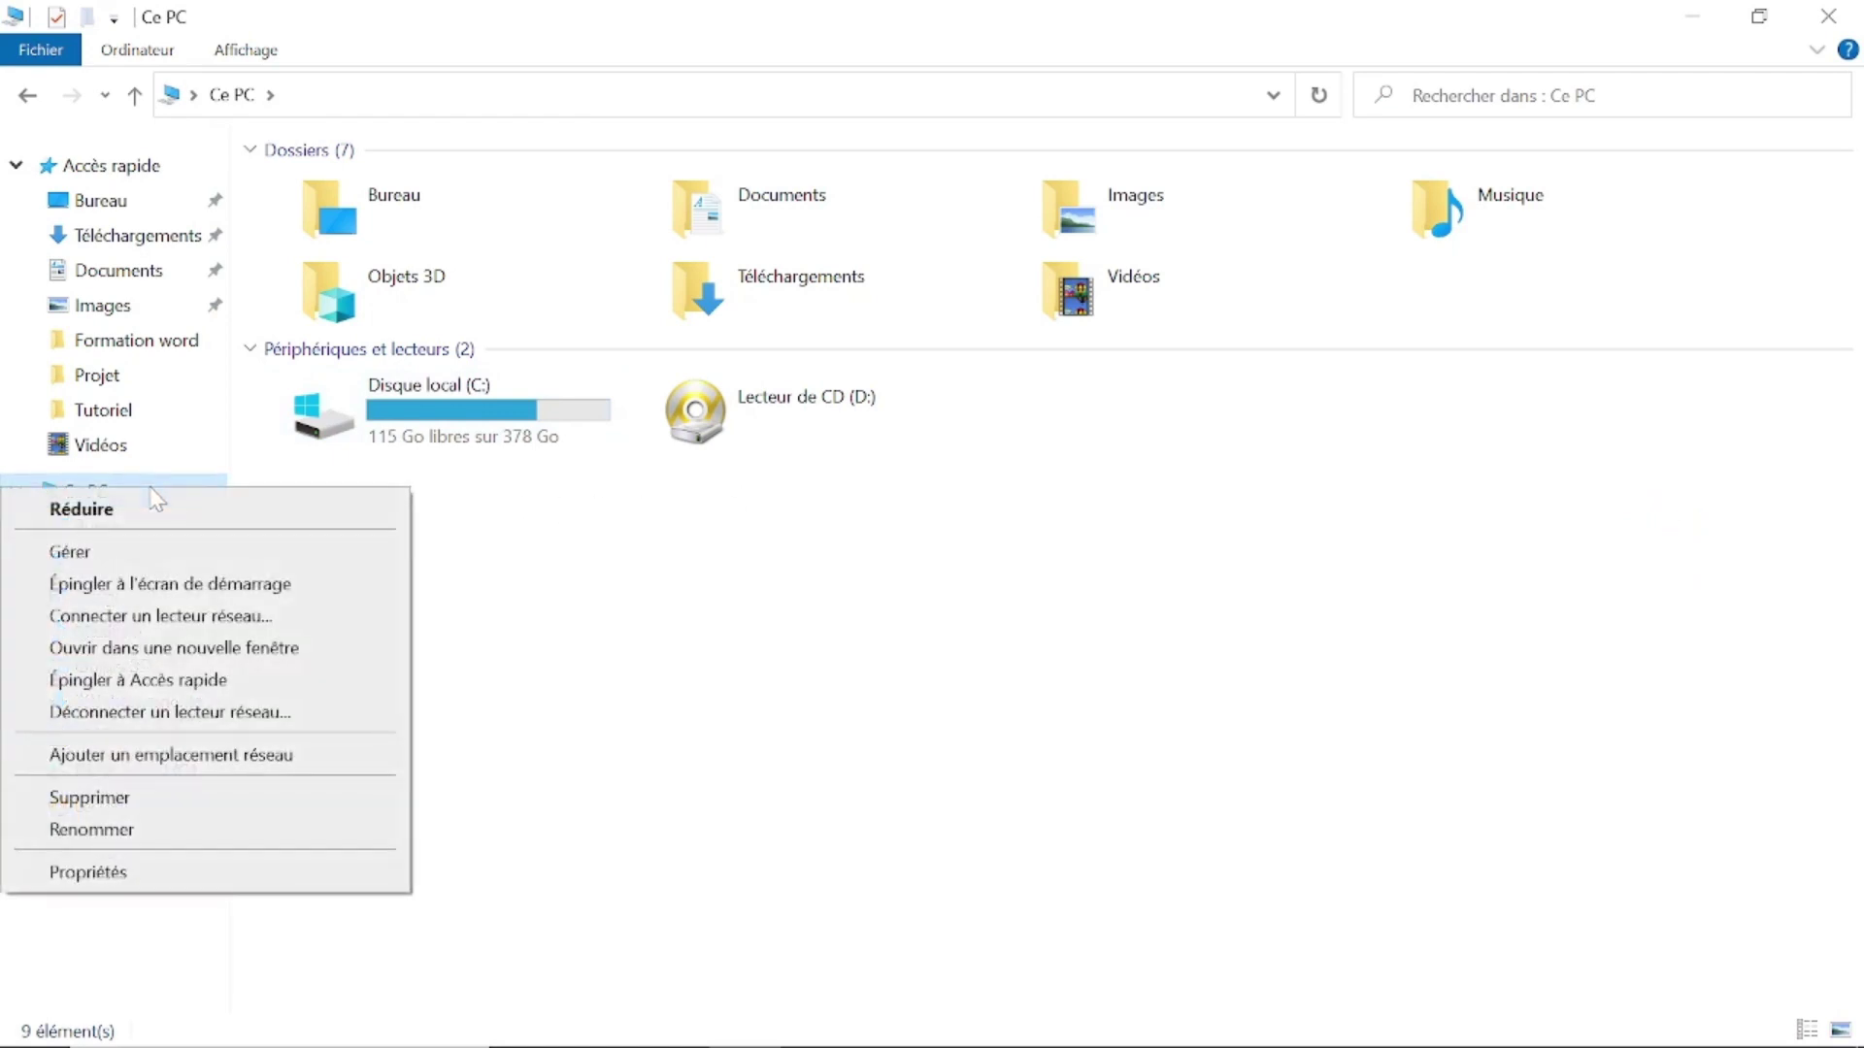
pyautogui.click(71, 557)
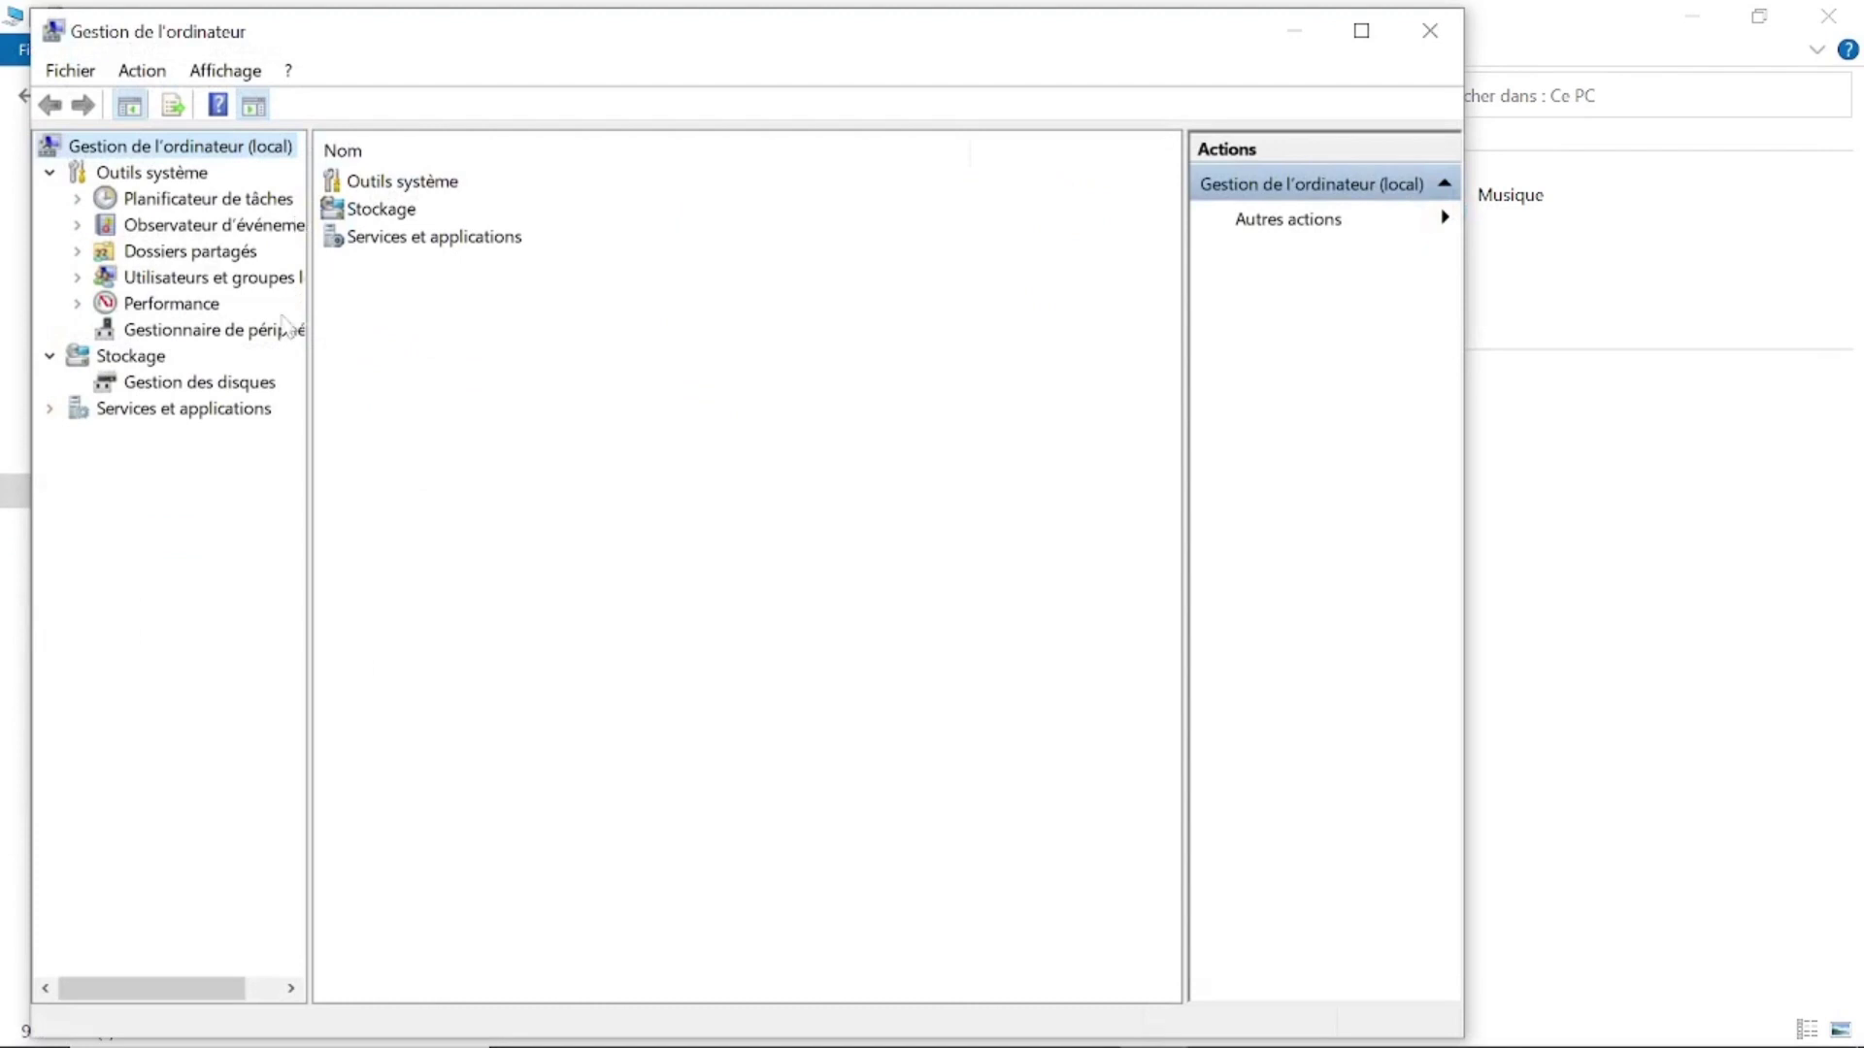
pyautogui.click(165, 391)
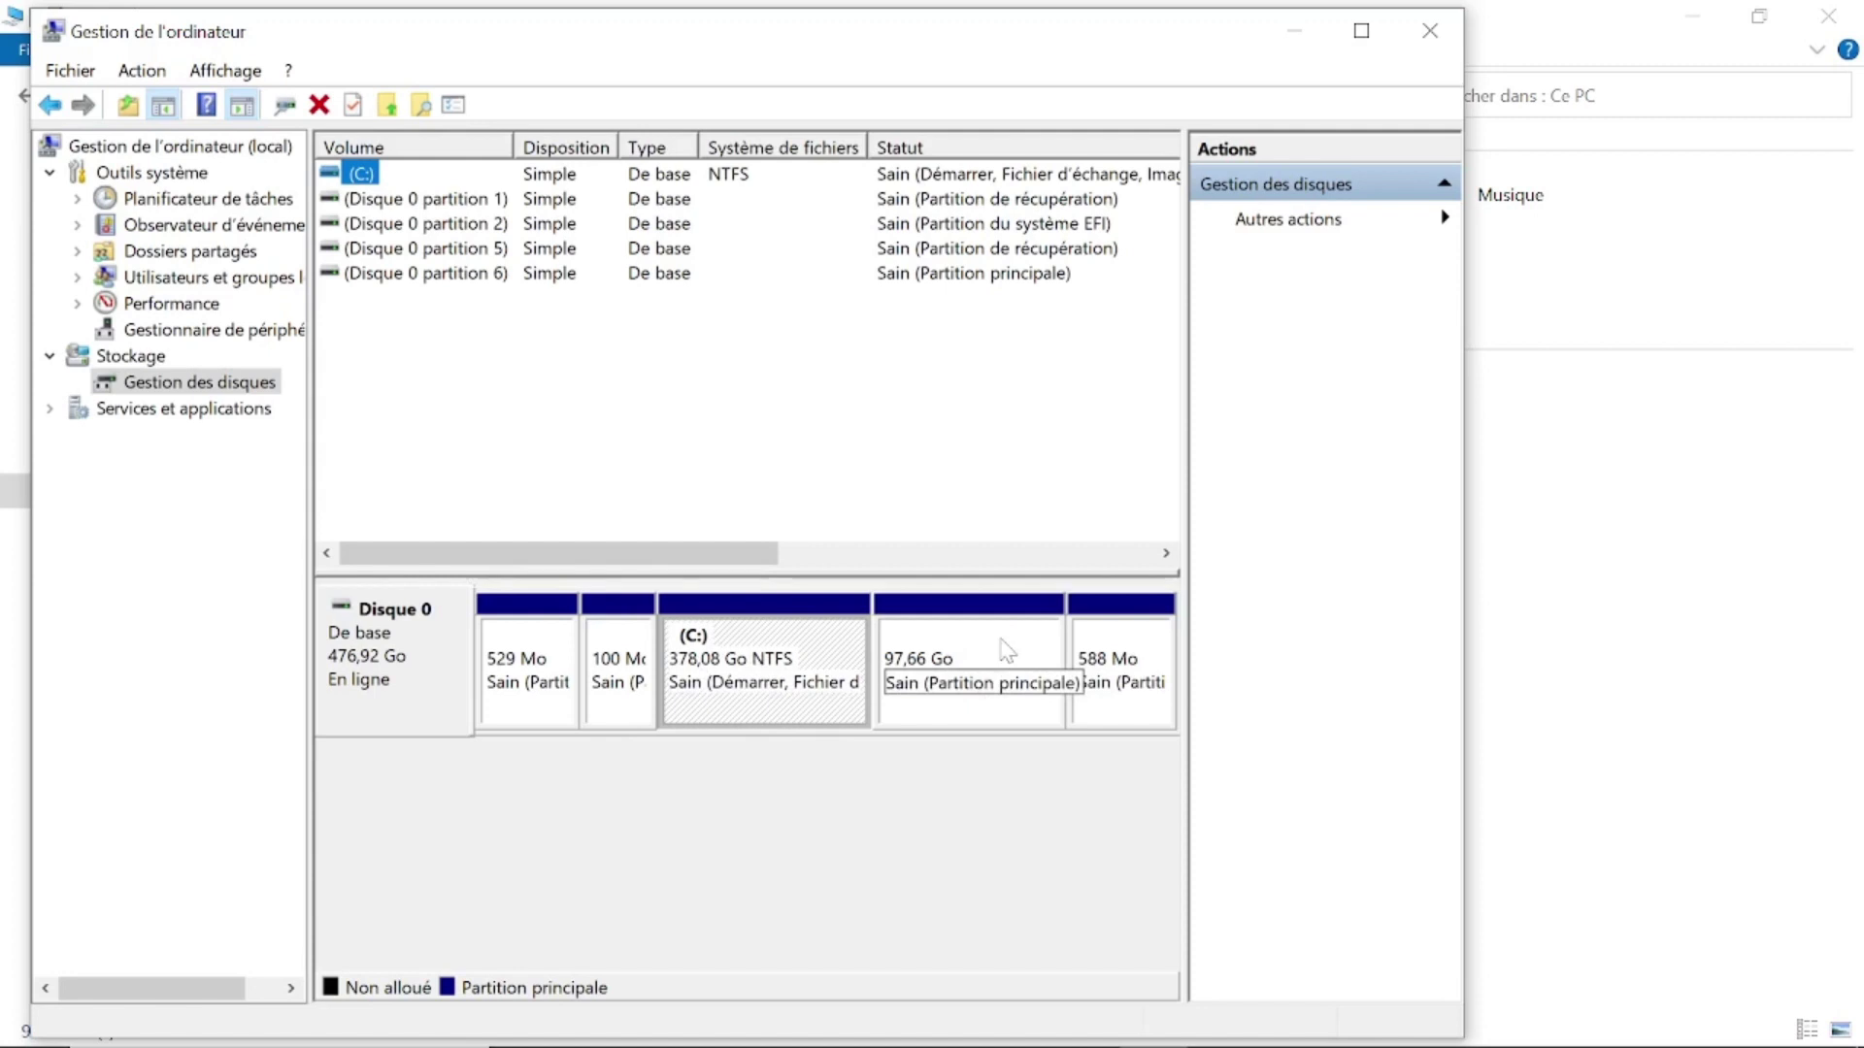
# Open the volume reduction settings for the C: partition on Disque 0.
pyautogui.click(815, 660)
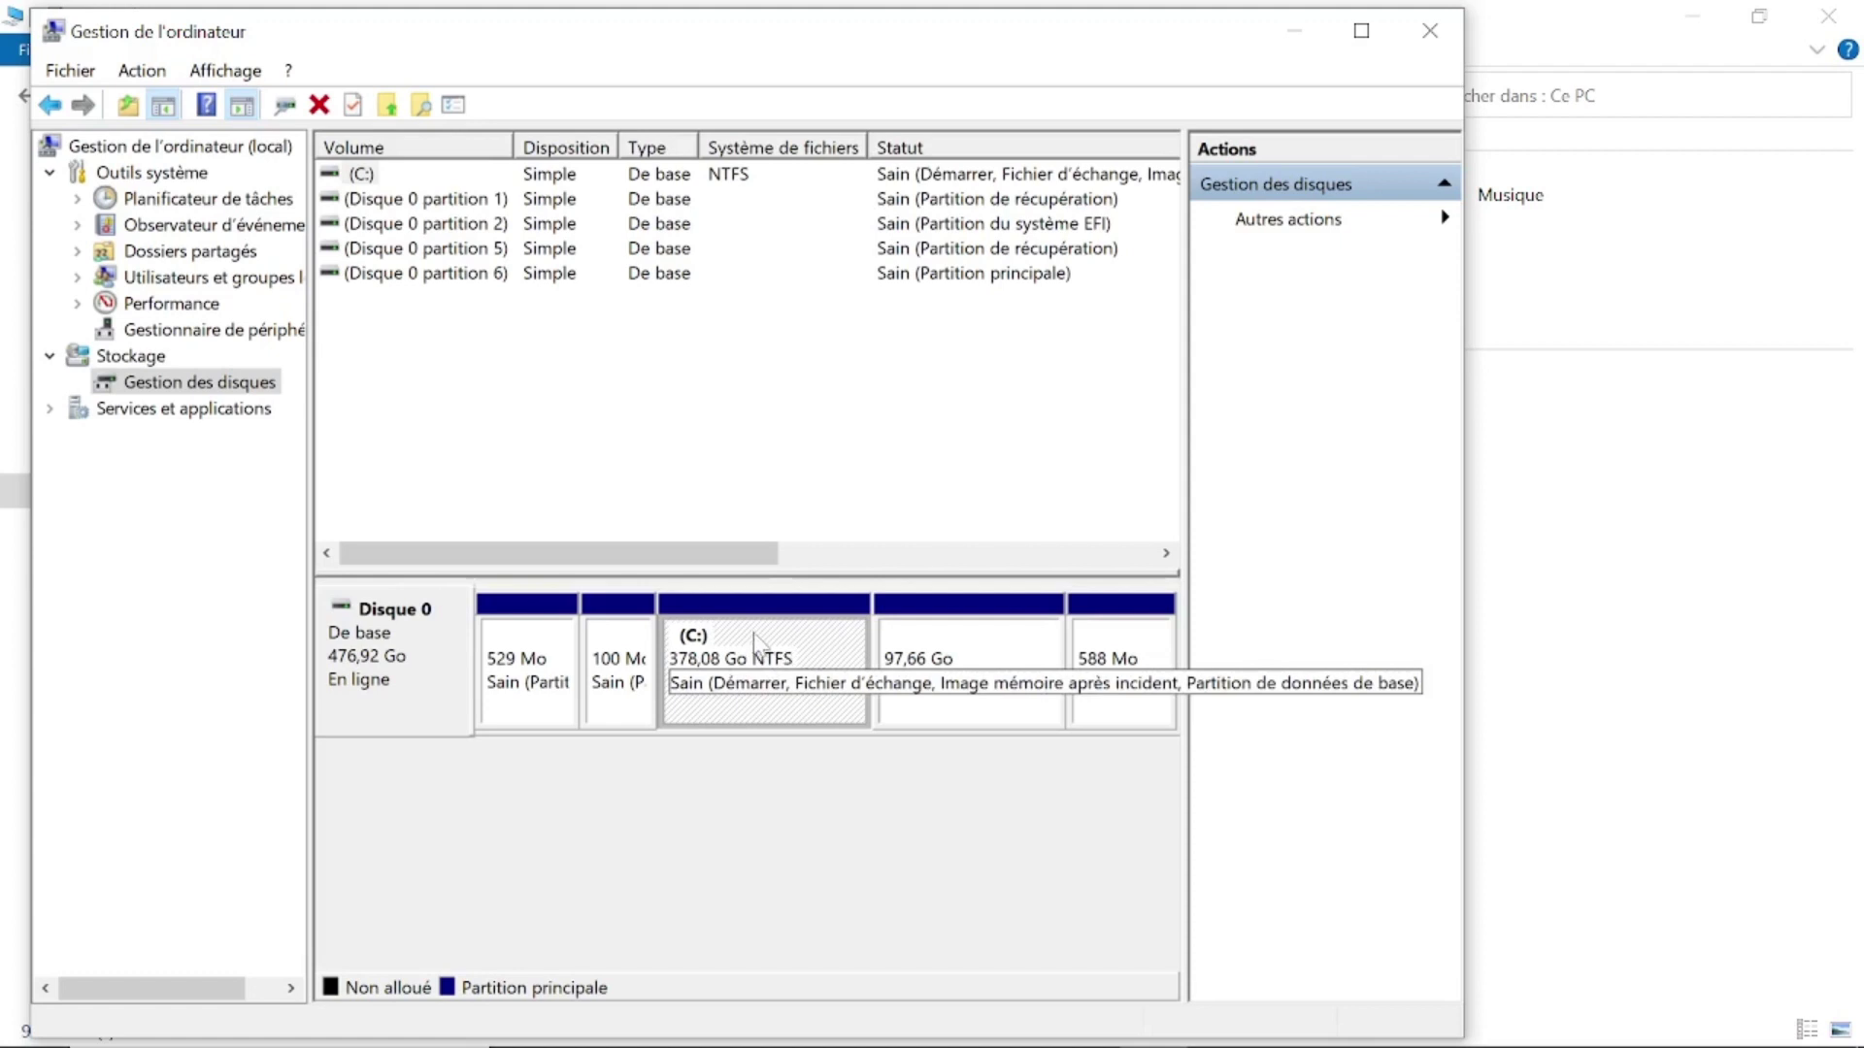
pyautogui.click(927, 658)
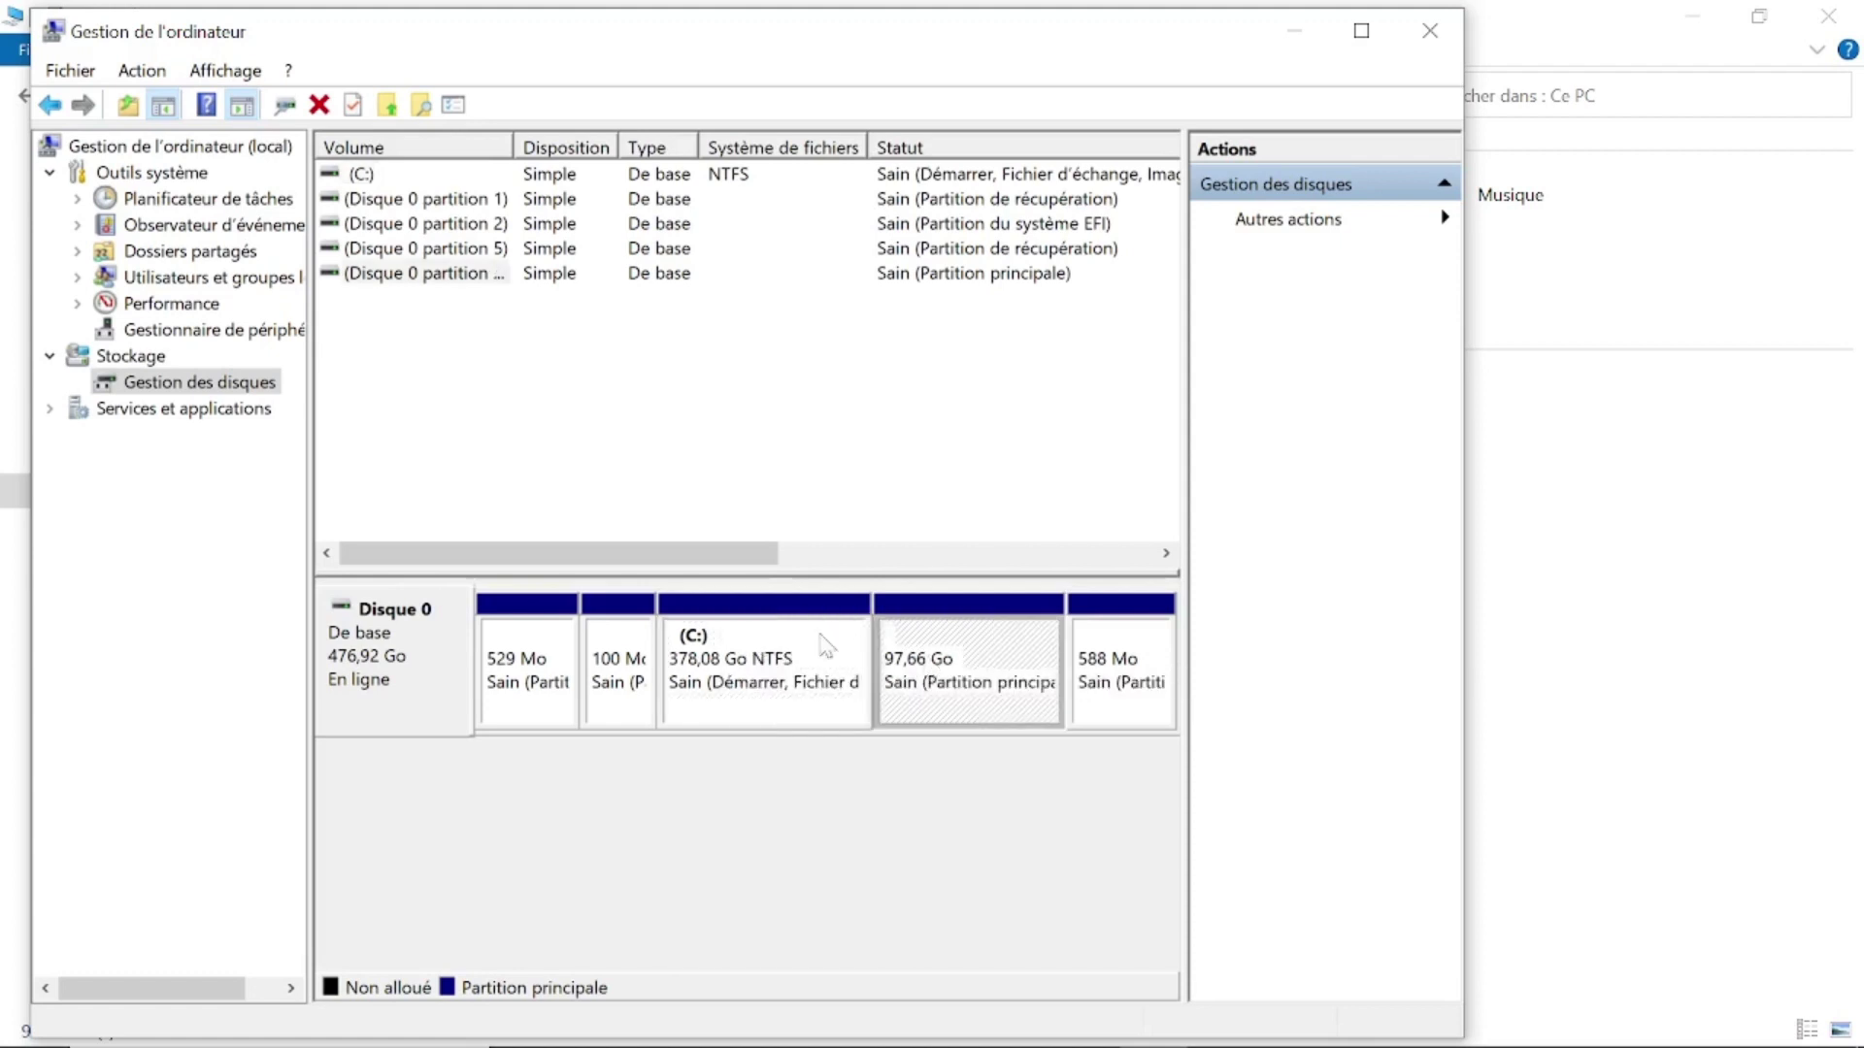
pyautogui.click(777, 633)
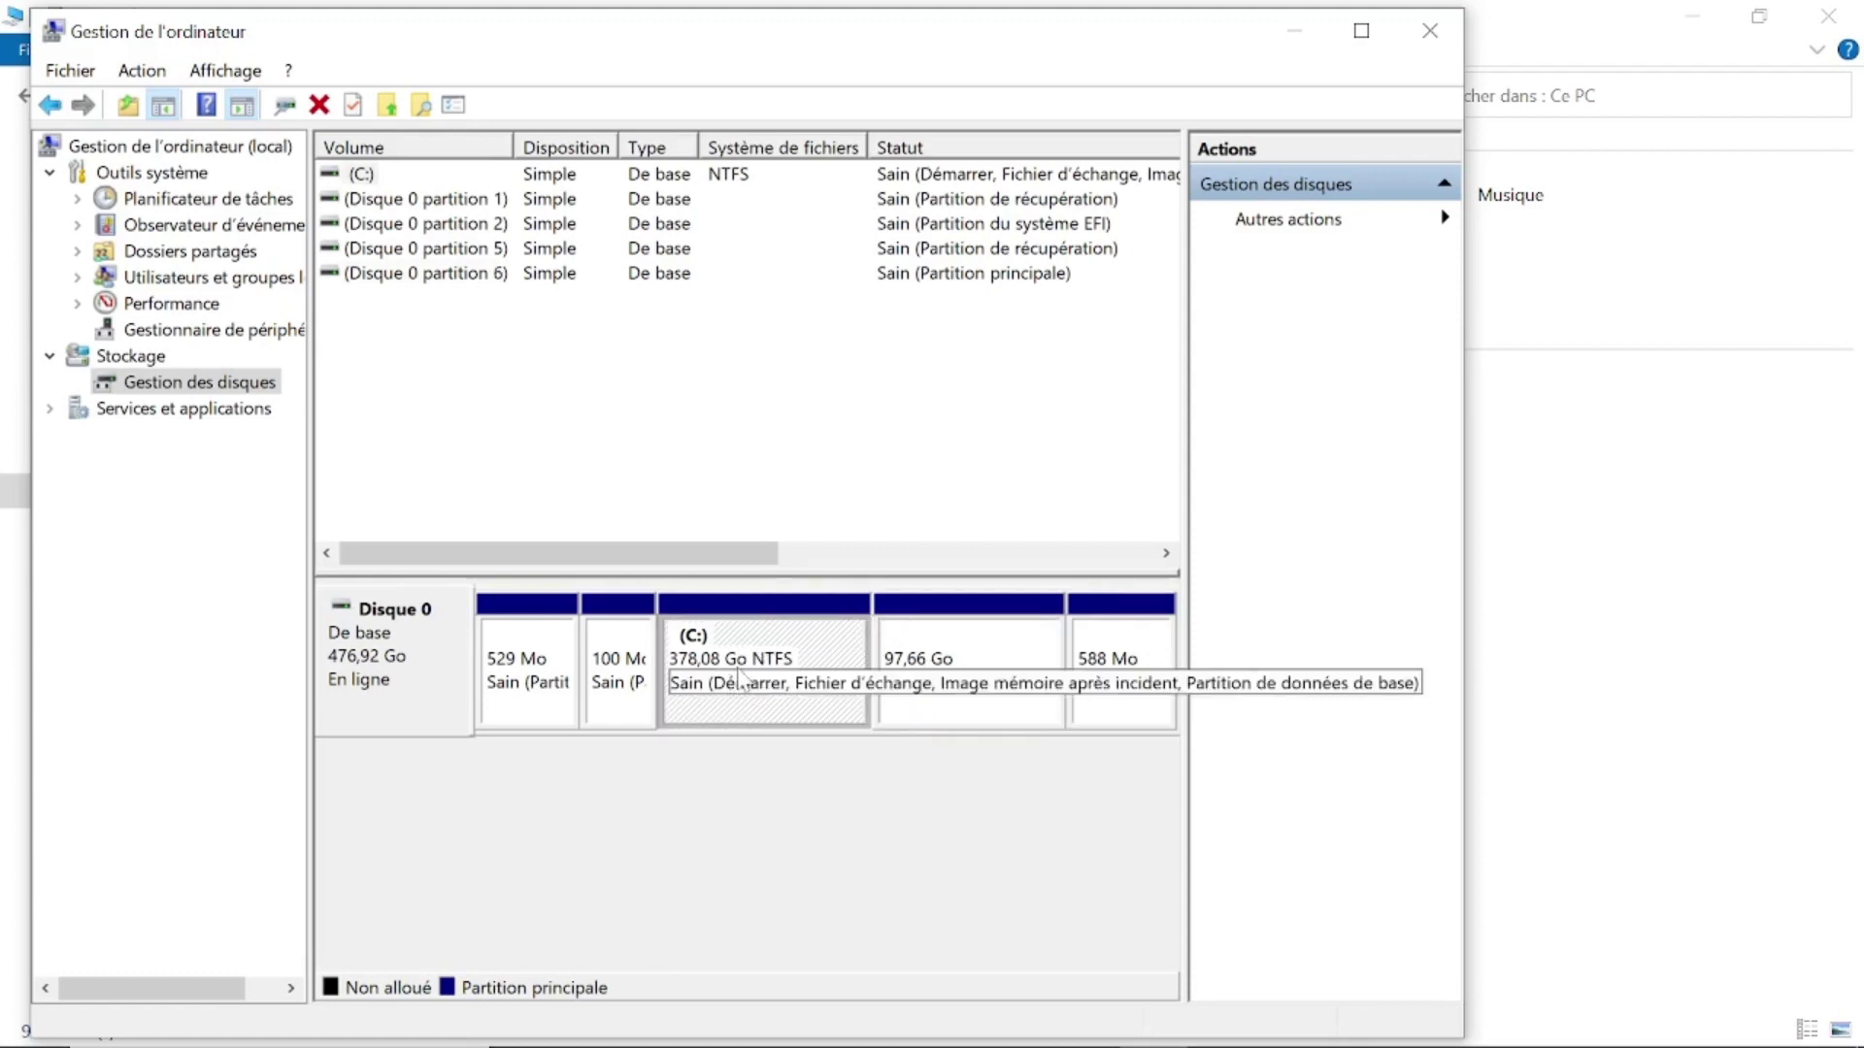
pyautogui.rightClick(791, 660)
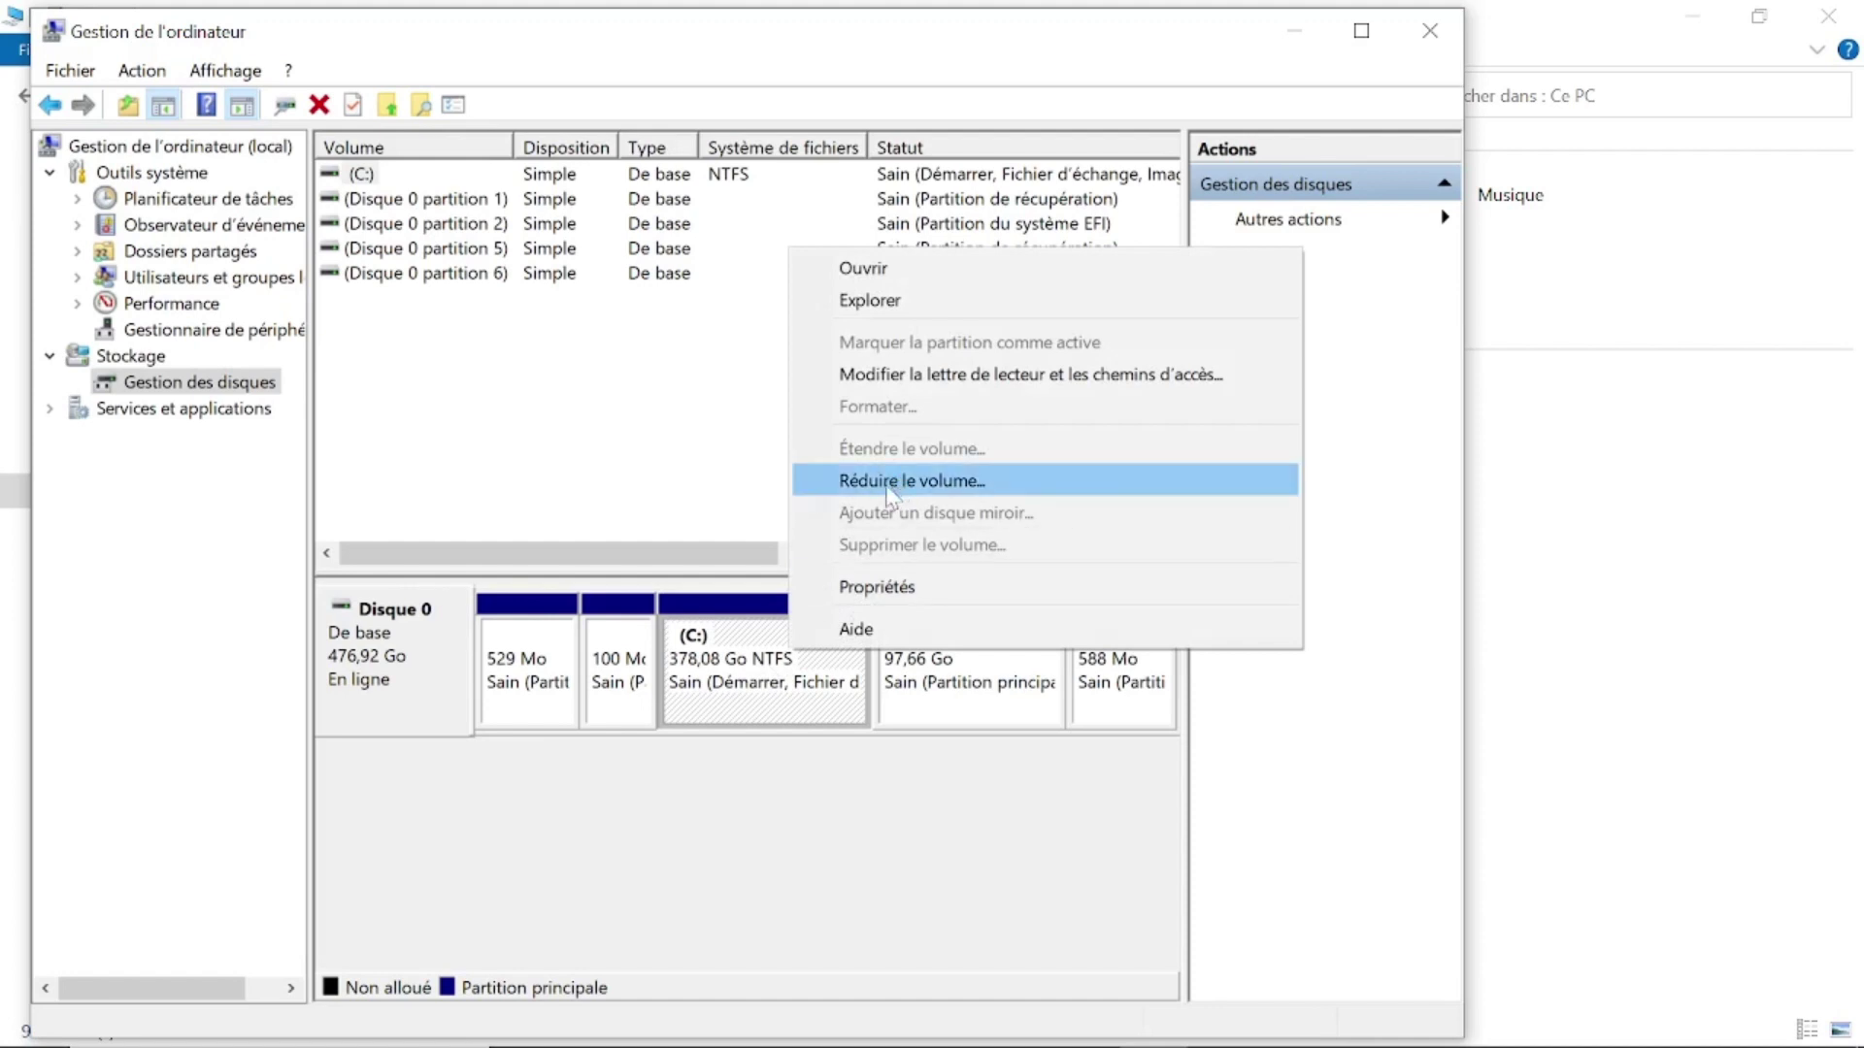
pyautogui.click(722, 642)
pyautogui.rightClick(721, 643)
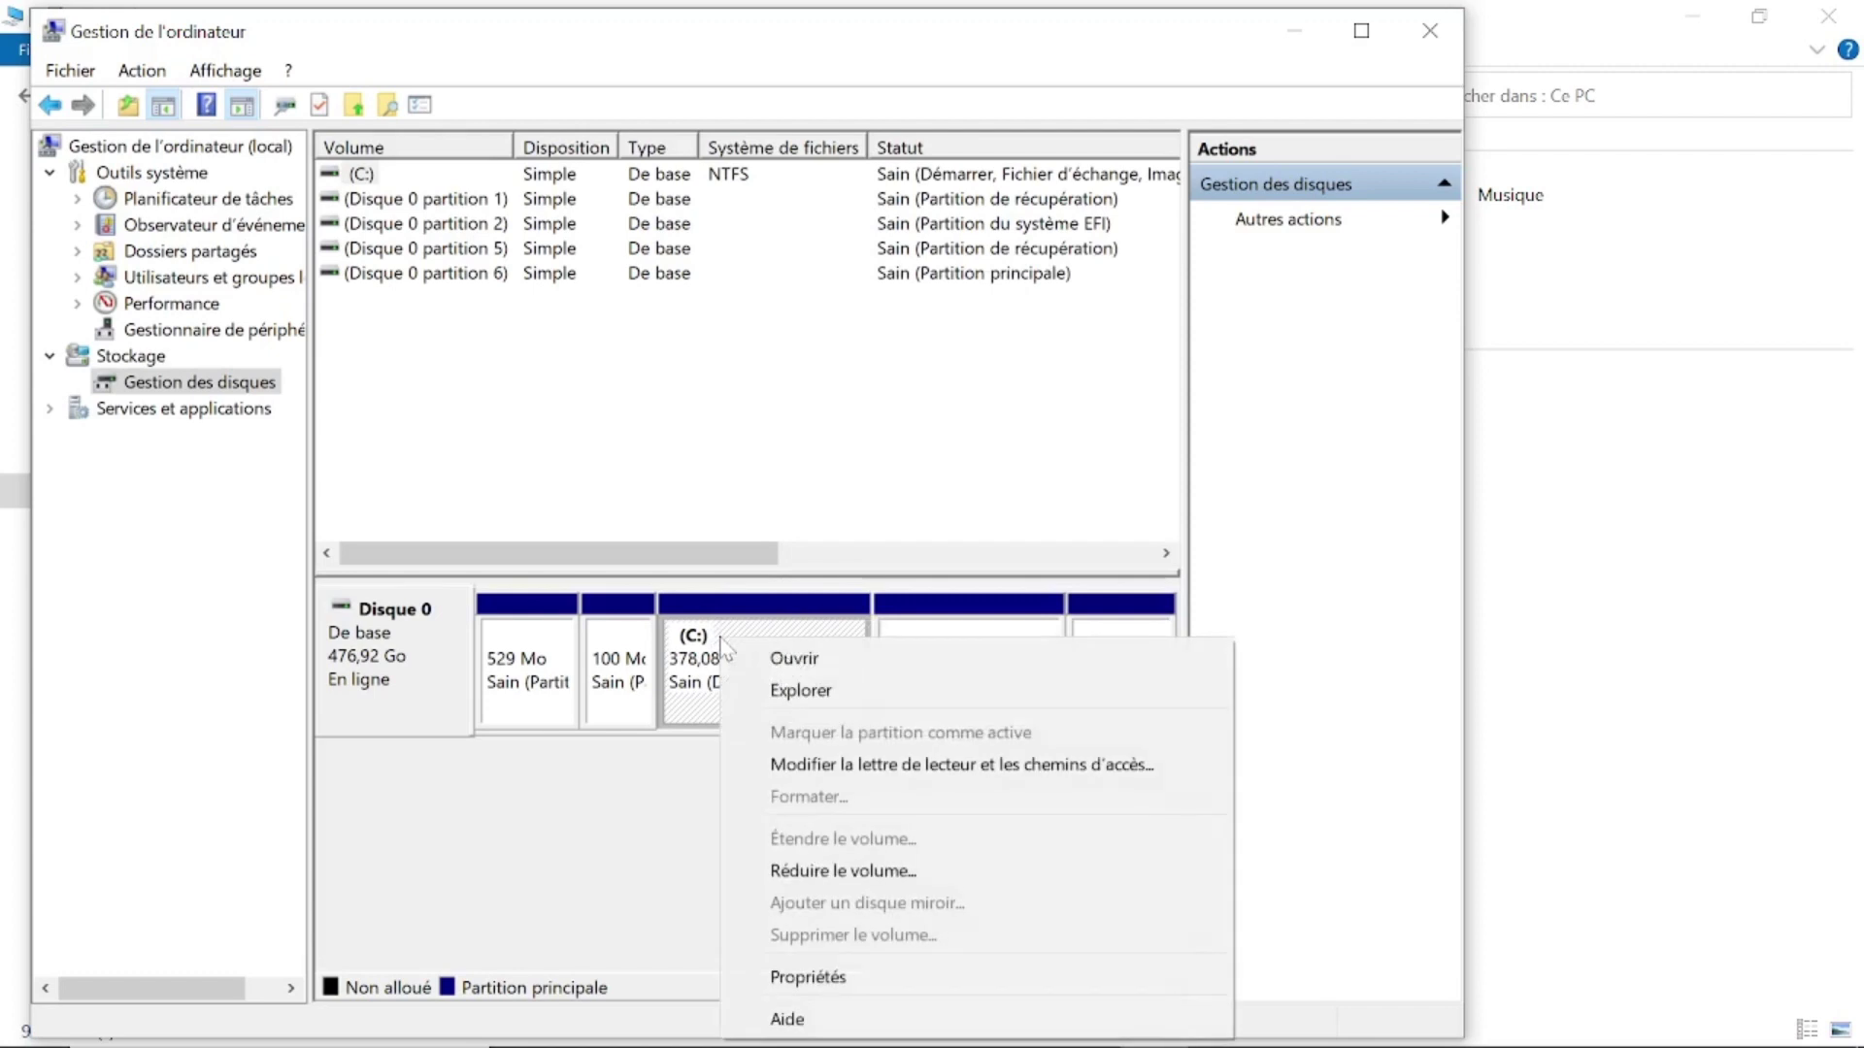
pyautogui.click(802, 871)
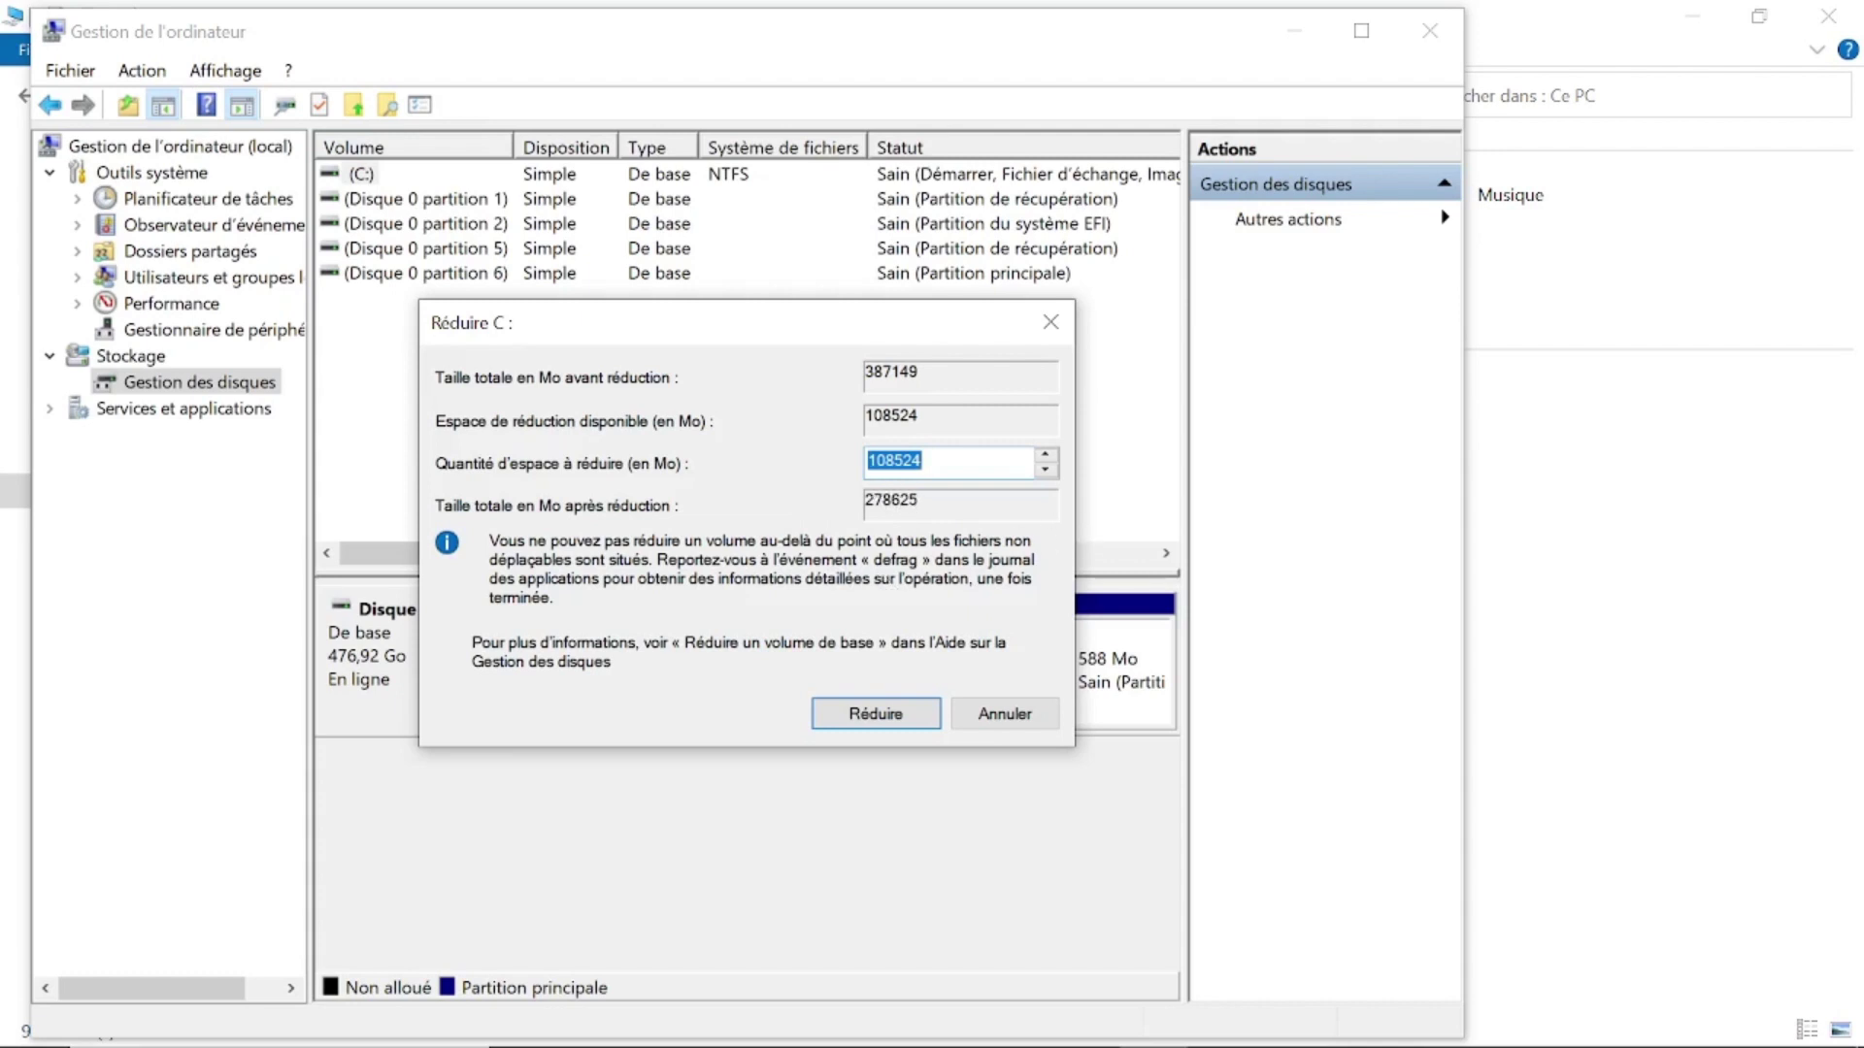
# Try 2000, 3000 and 10000 Mo as the amount of space to shrink from C:.
pyautogui.click(922, 460)
pyautogui.press('BackSpace')
pyautogui.press('BackSpace')
pyautogui.press('BackSpace')
pyautogui.press('BackSpace')
pyautogui.write('00')
pyautogui.press('BackSpace')
pyautogui.press('BackSpace')
pyautogui.press('BackSpace')
pyautogui.press('BackSpace')
pyautogui.write('2')
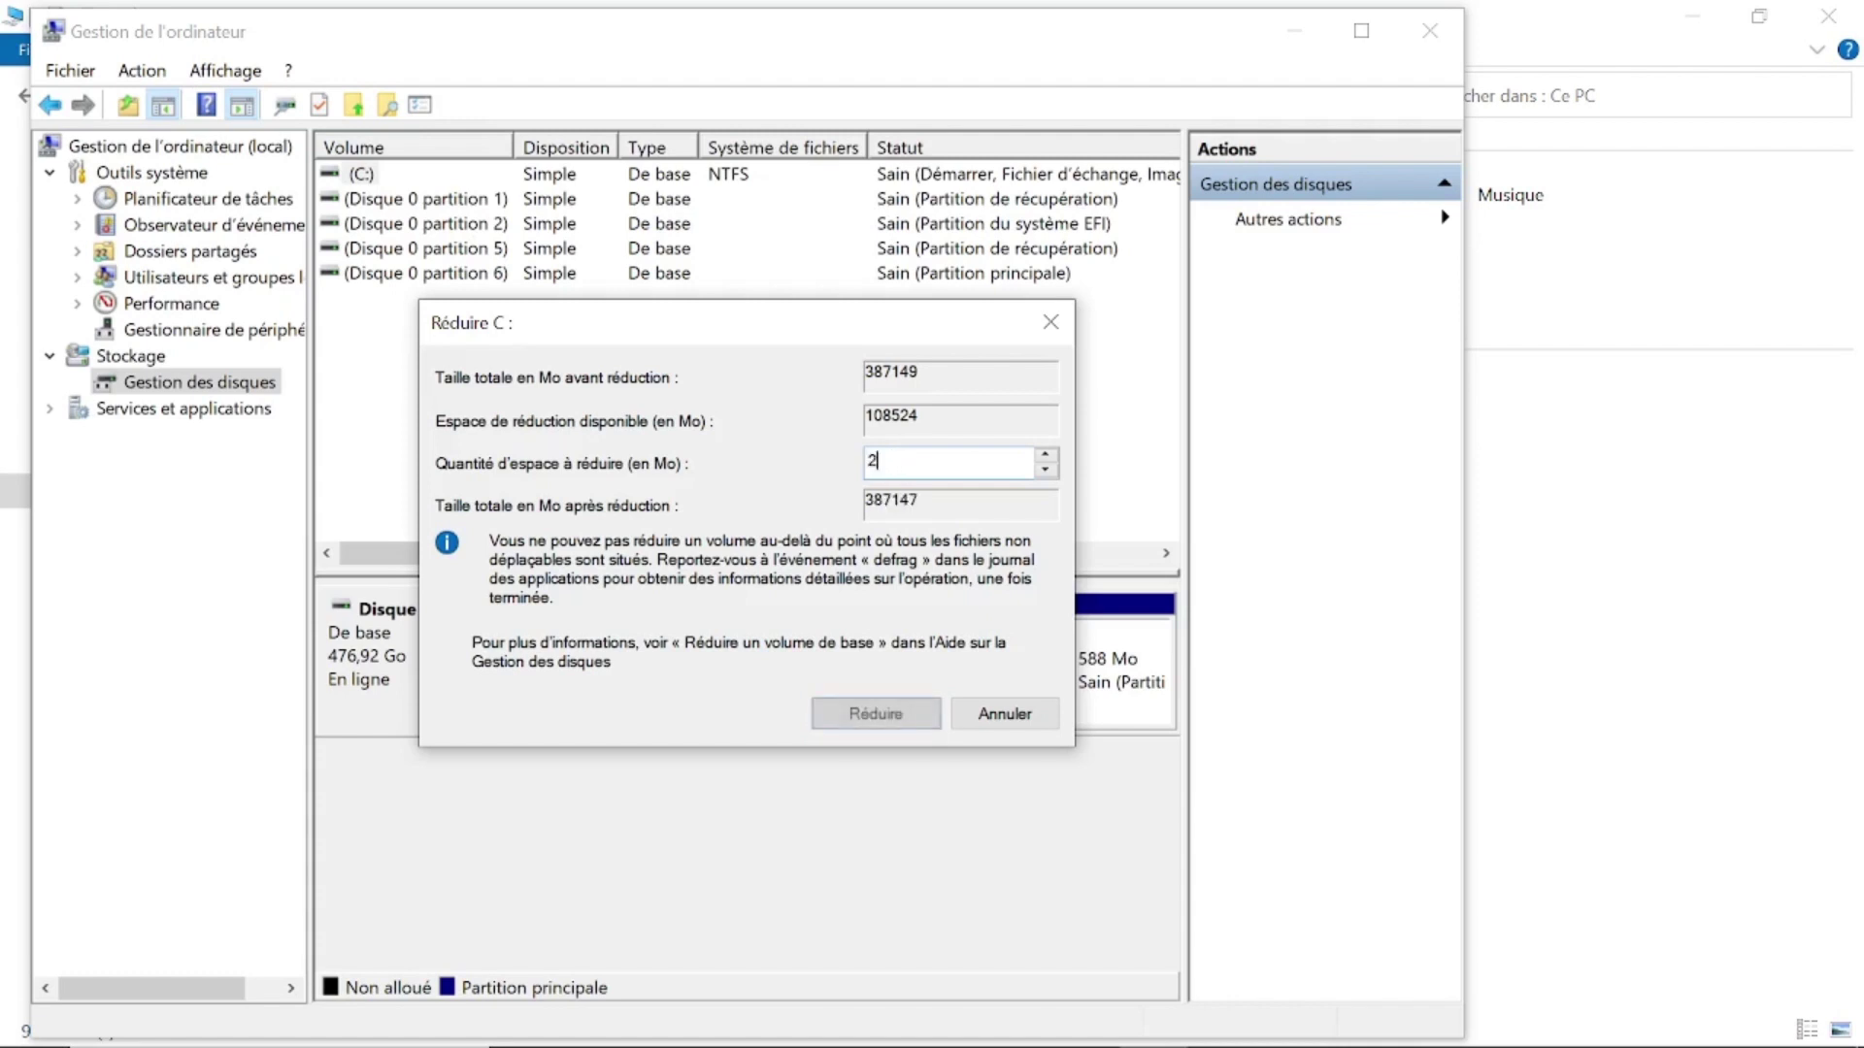
pyautogui.write('000')
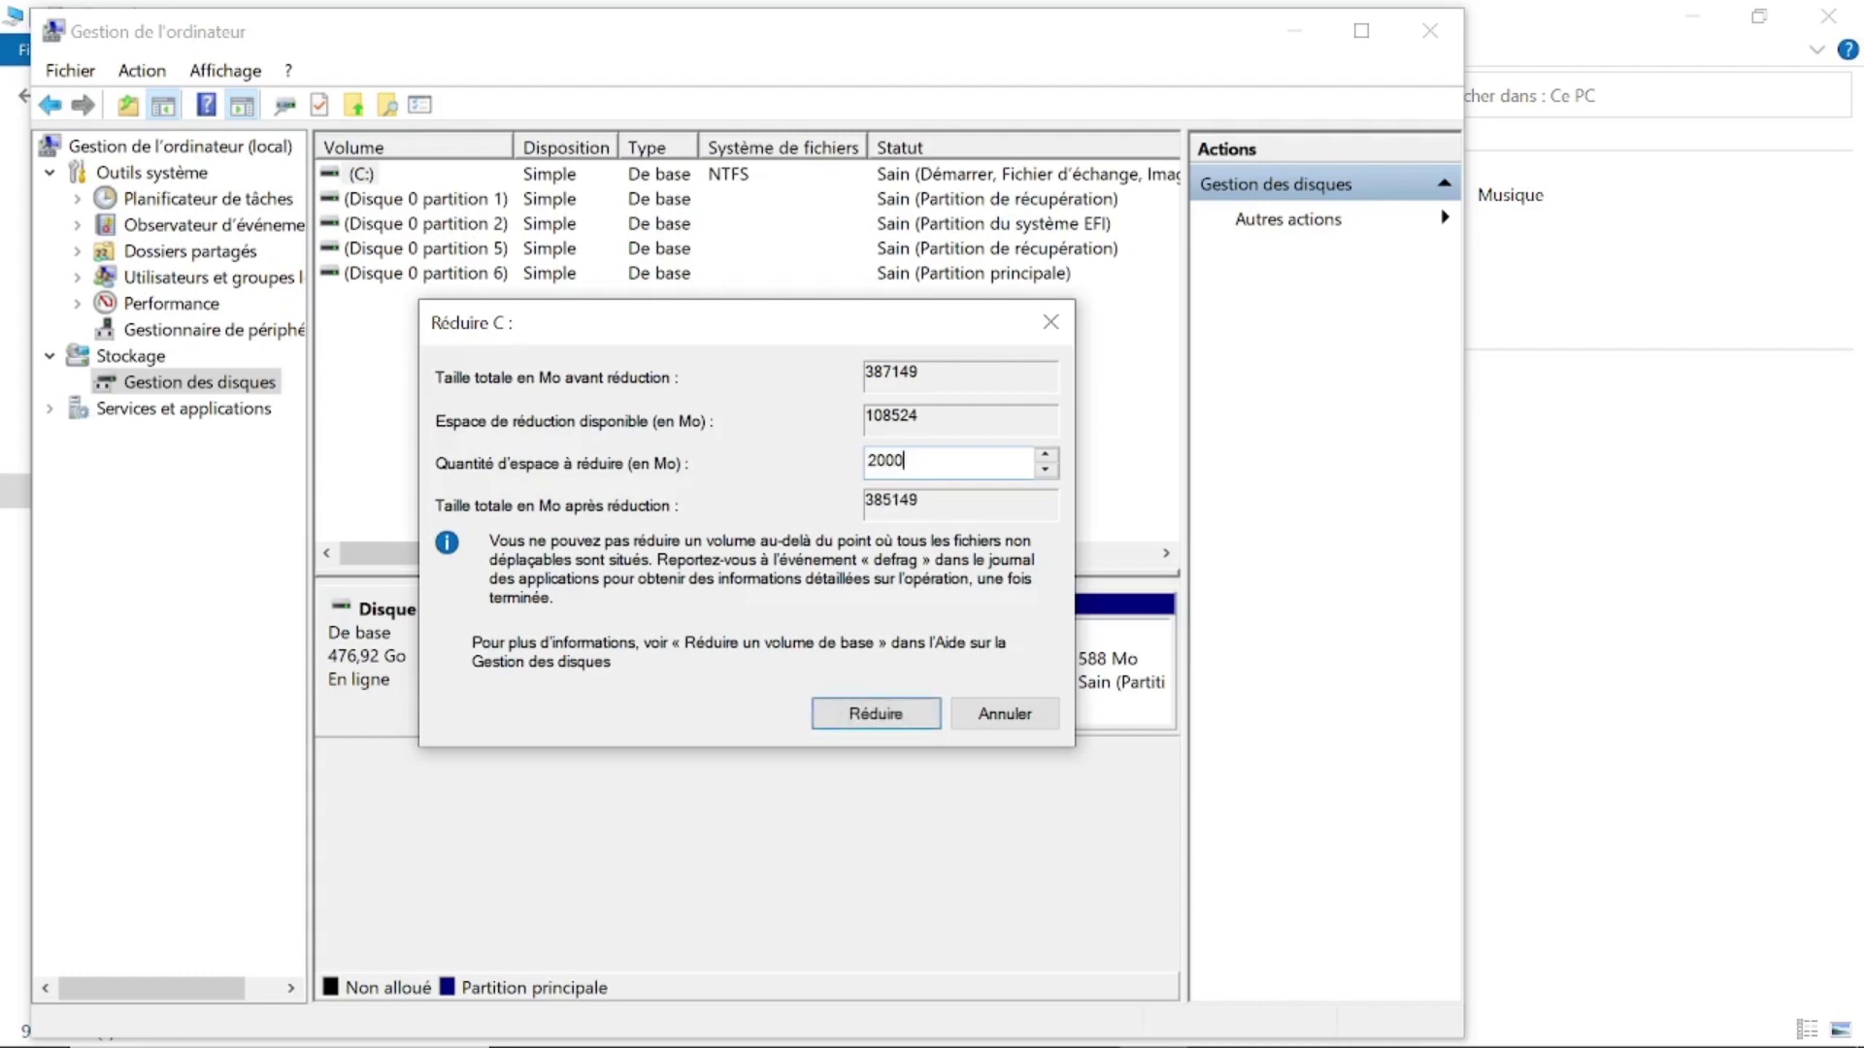
pyautogui.press('BackSpace')
pyautogui.press('BackSpace')
pyautogui.press('BackSpace')
pyautogui.press('BackSpace')
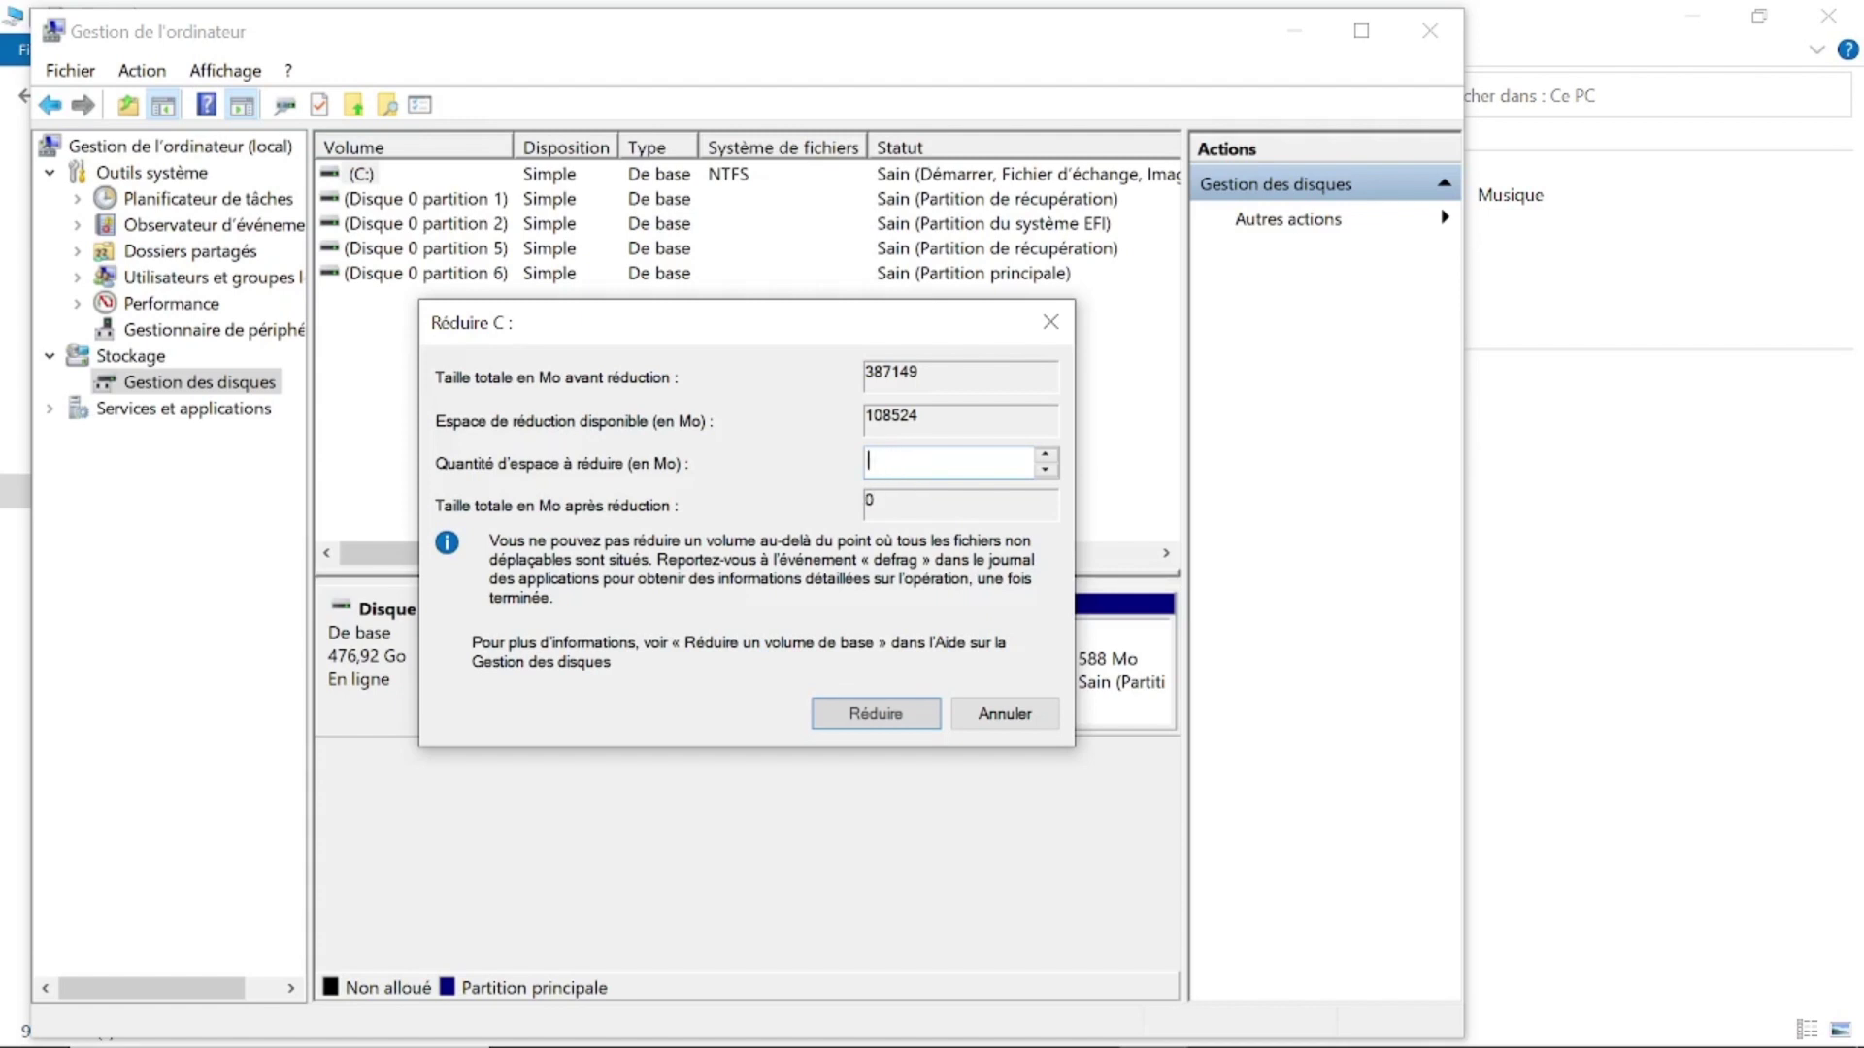
pyautogui.write('3000')
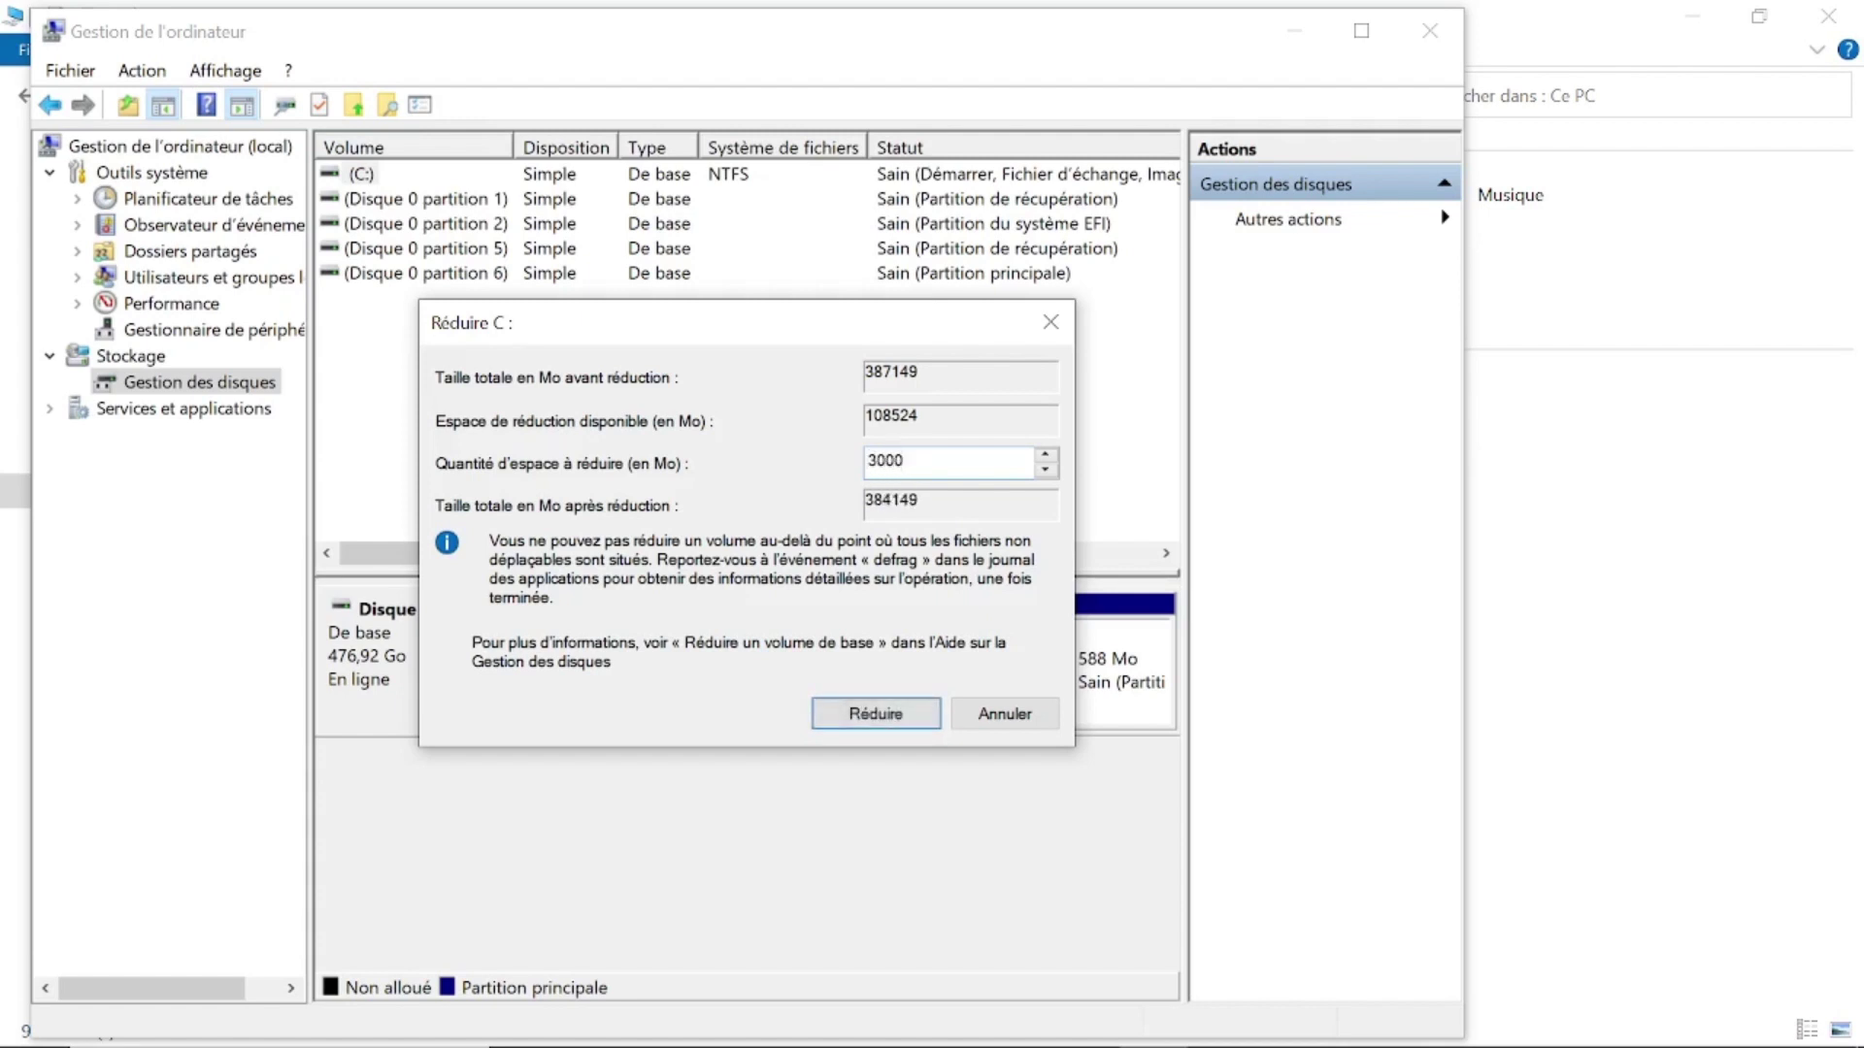
pyautogui.press('BackSpace')
pyautogui.press('BackSpace')
pyautogui.press('BackSpace')
pyautogui.press('BackSpace')
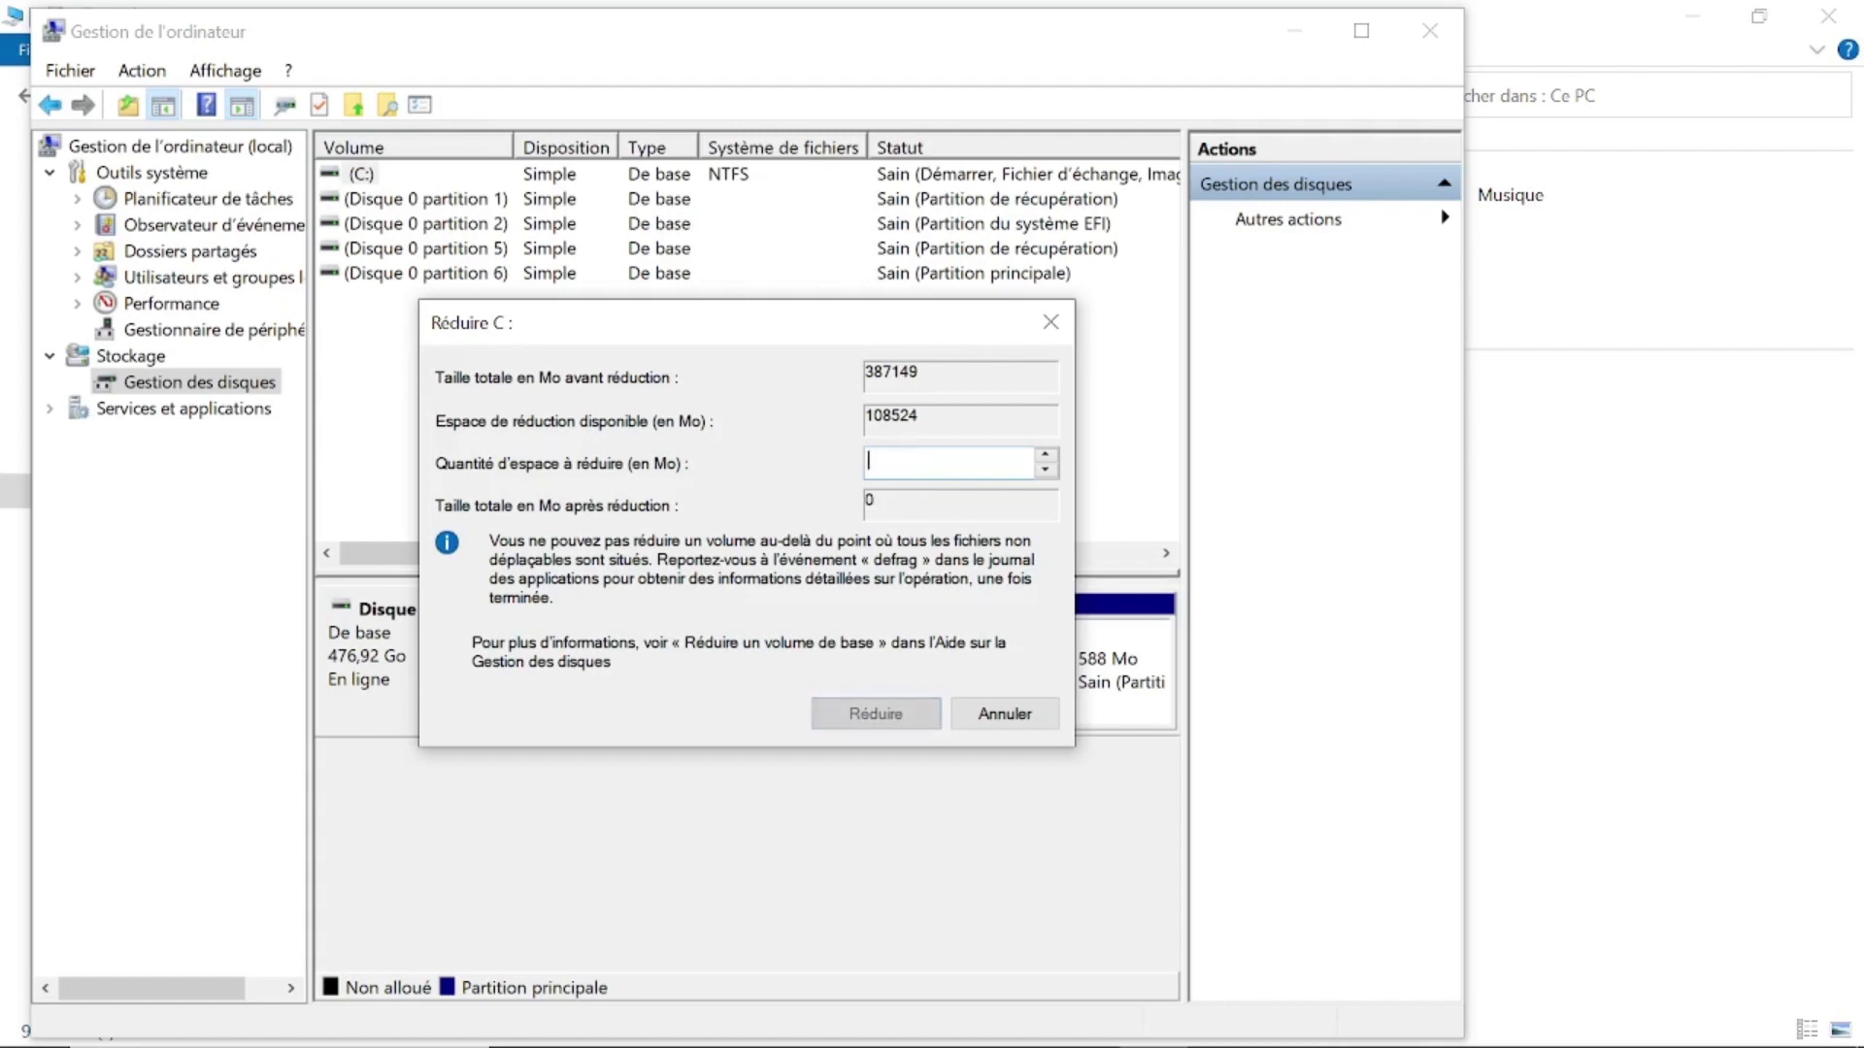
pyautogui.write('10000')
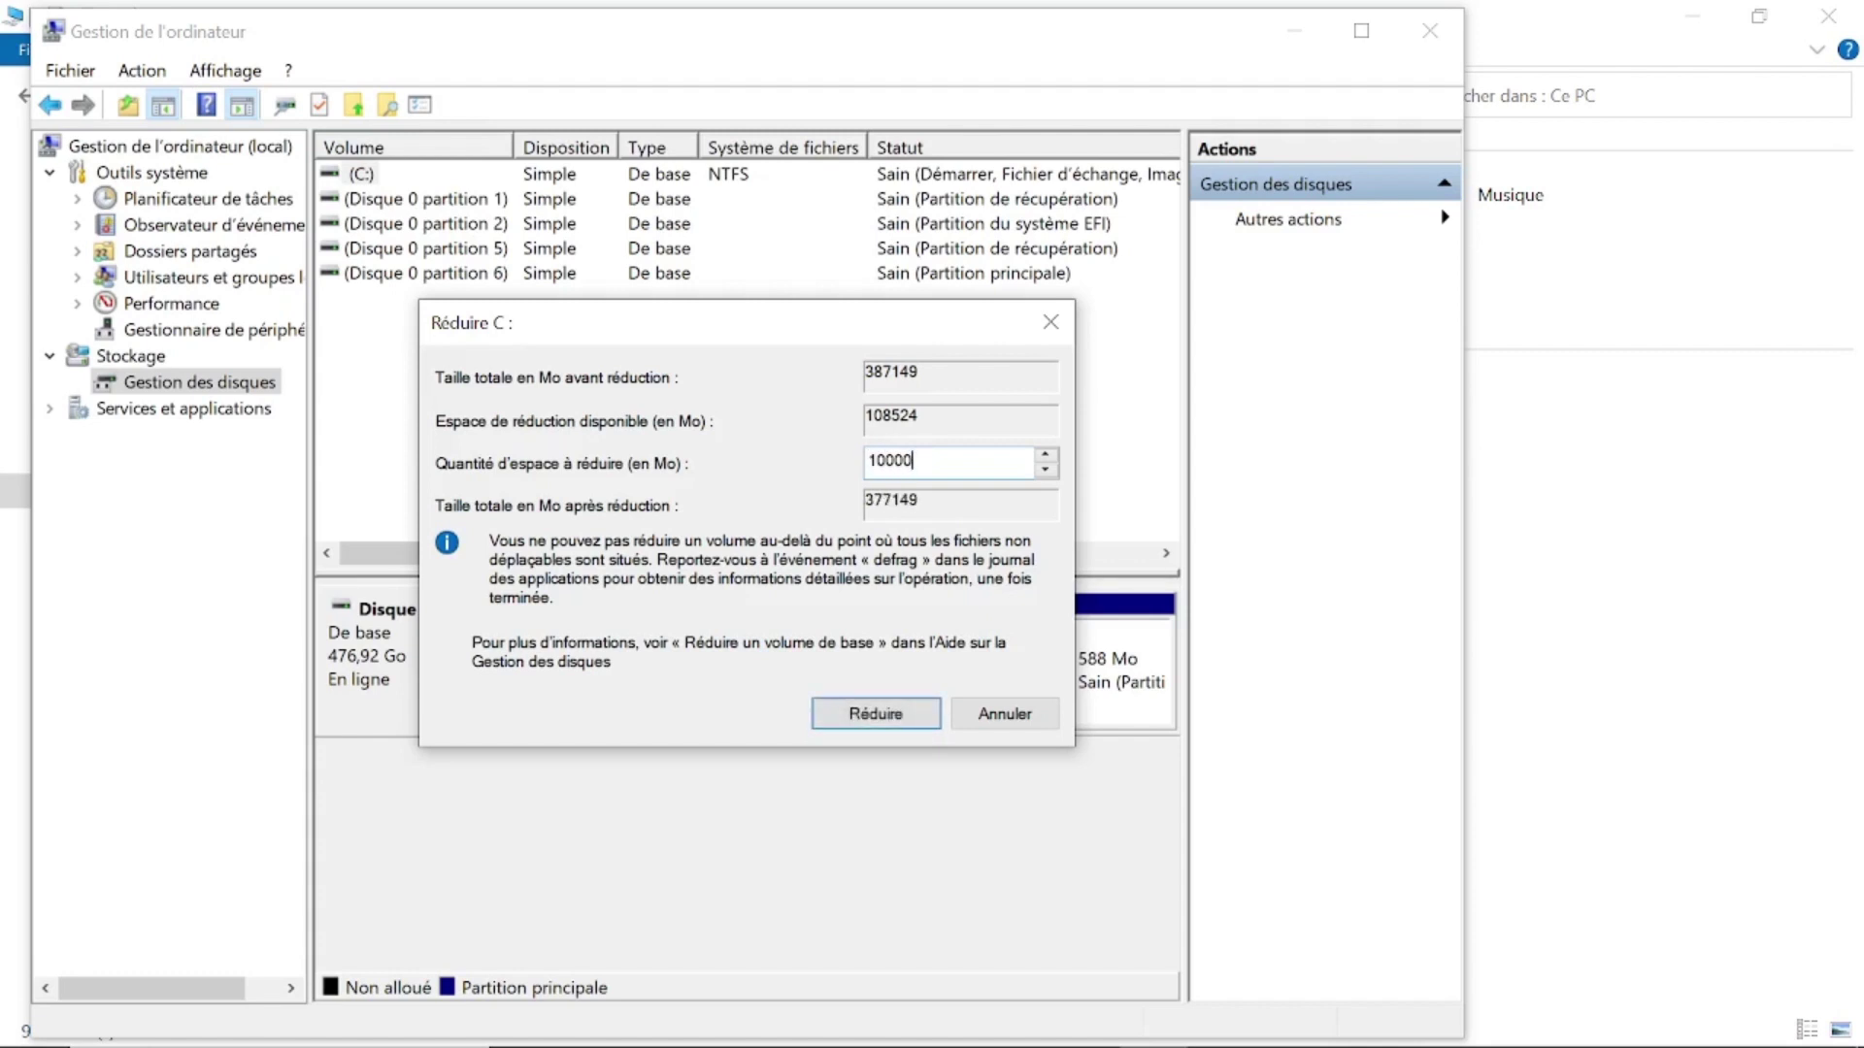
pyautogui.press('BackSpace')
pyautogui.press('BackSpace')
pyautogui.press('BackSpace')
pyautogui.press('BackSpace')
pyautogui.press('BackSpace')
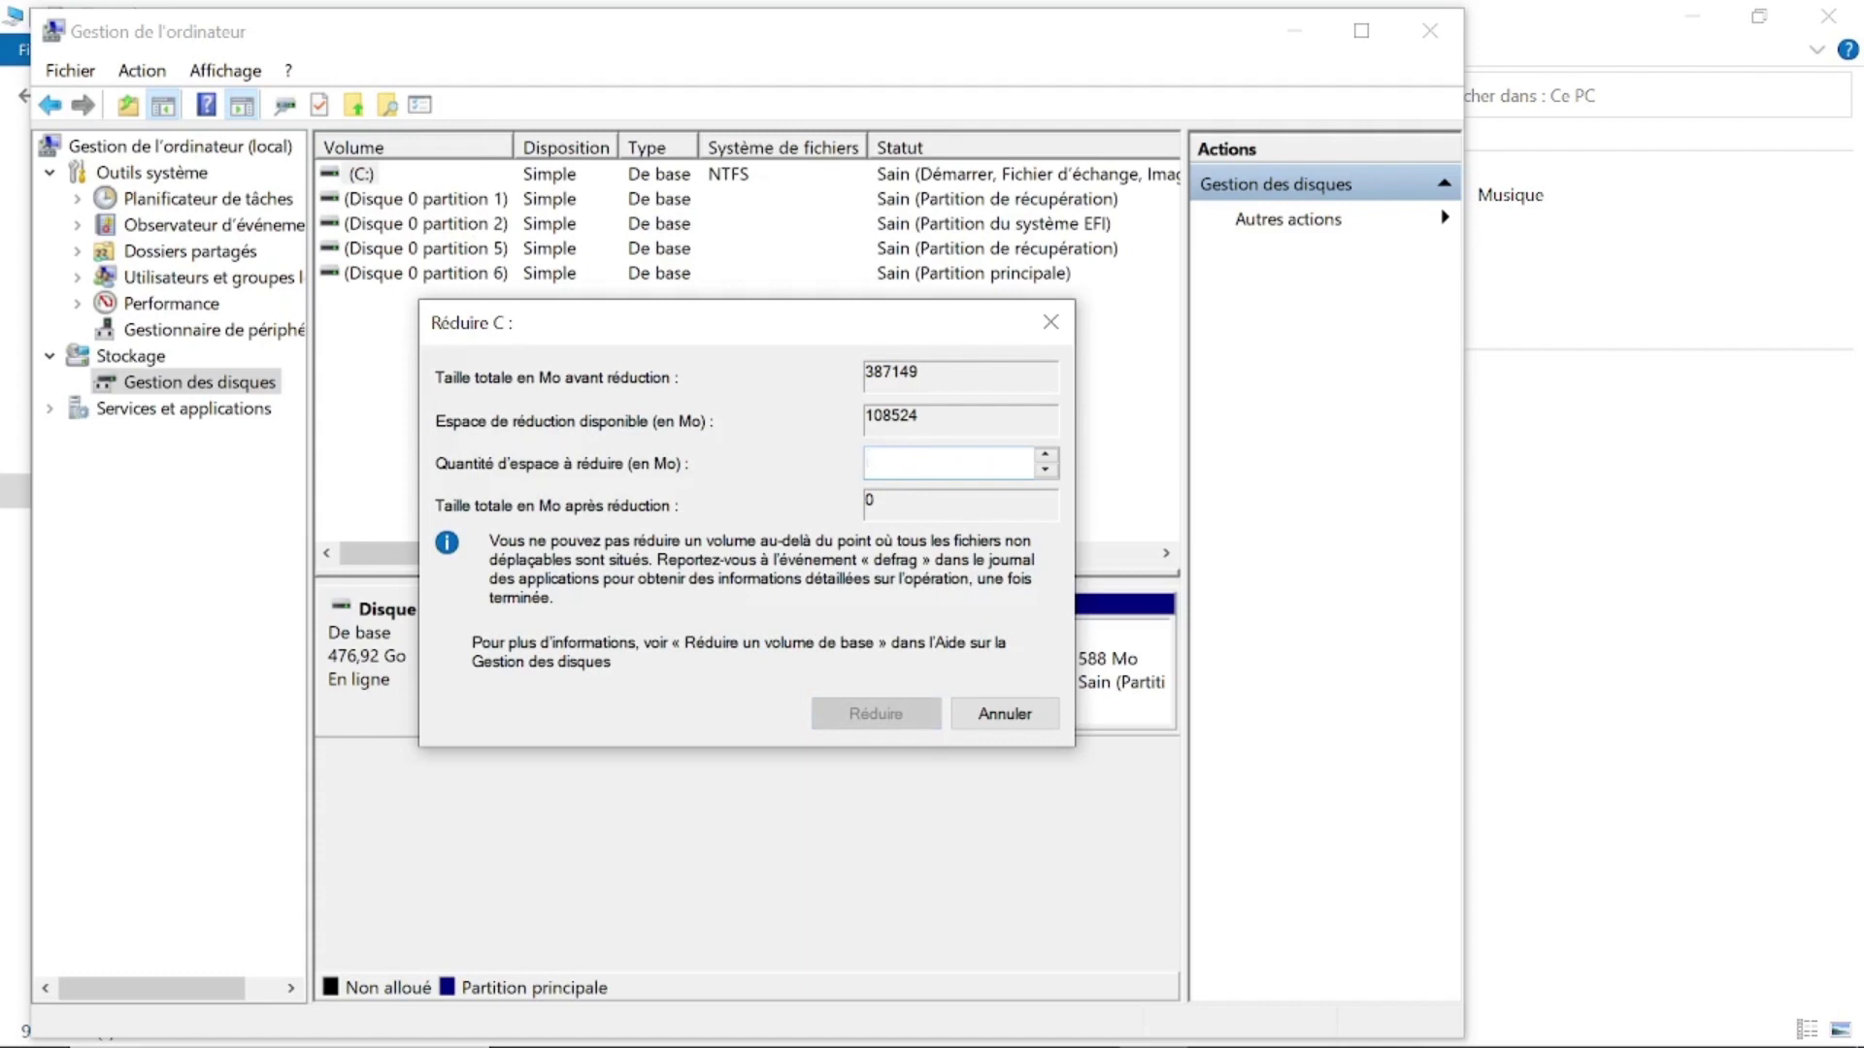
# Set the amount of space to reduce to 20000 Mo and shrink the C: volume.
pyautogui.write('20000')
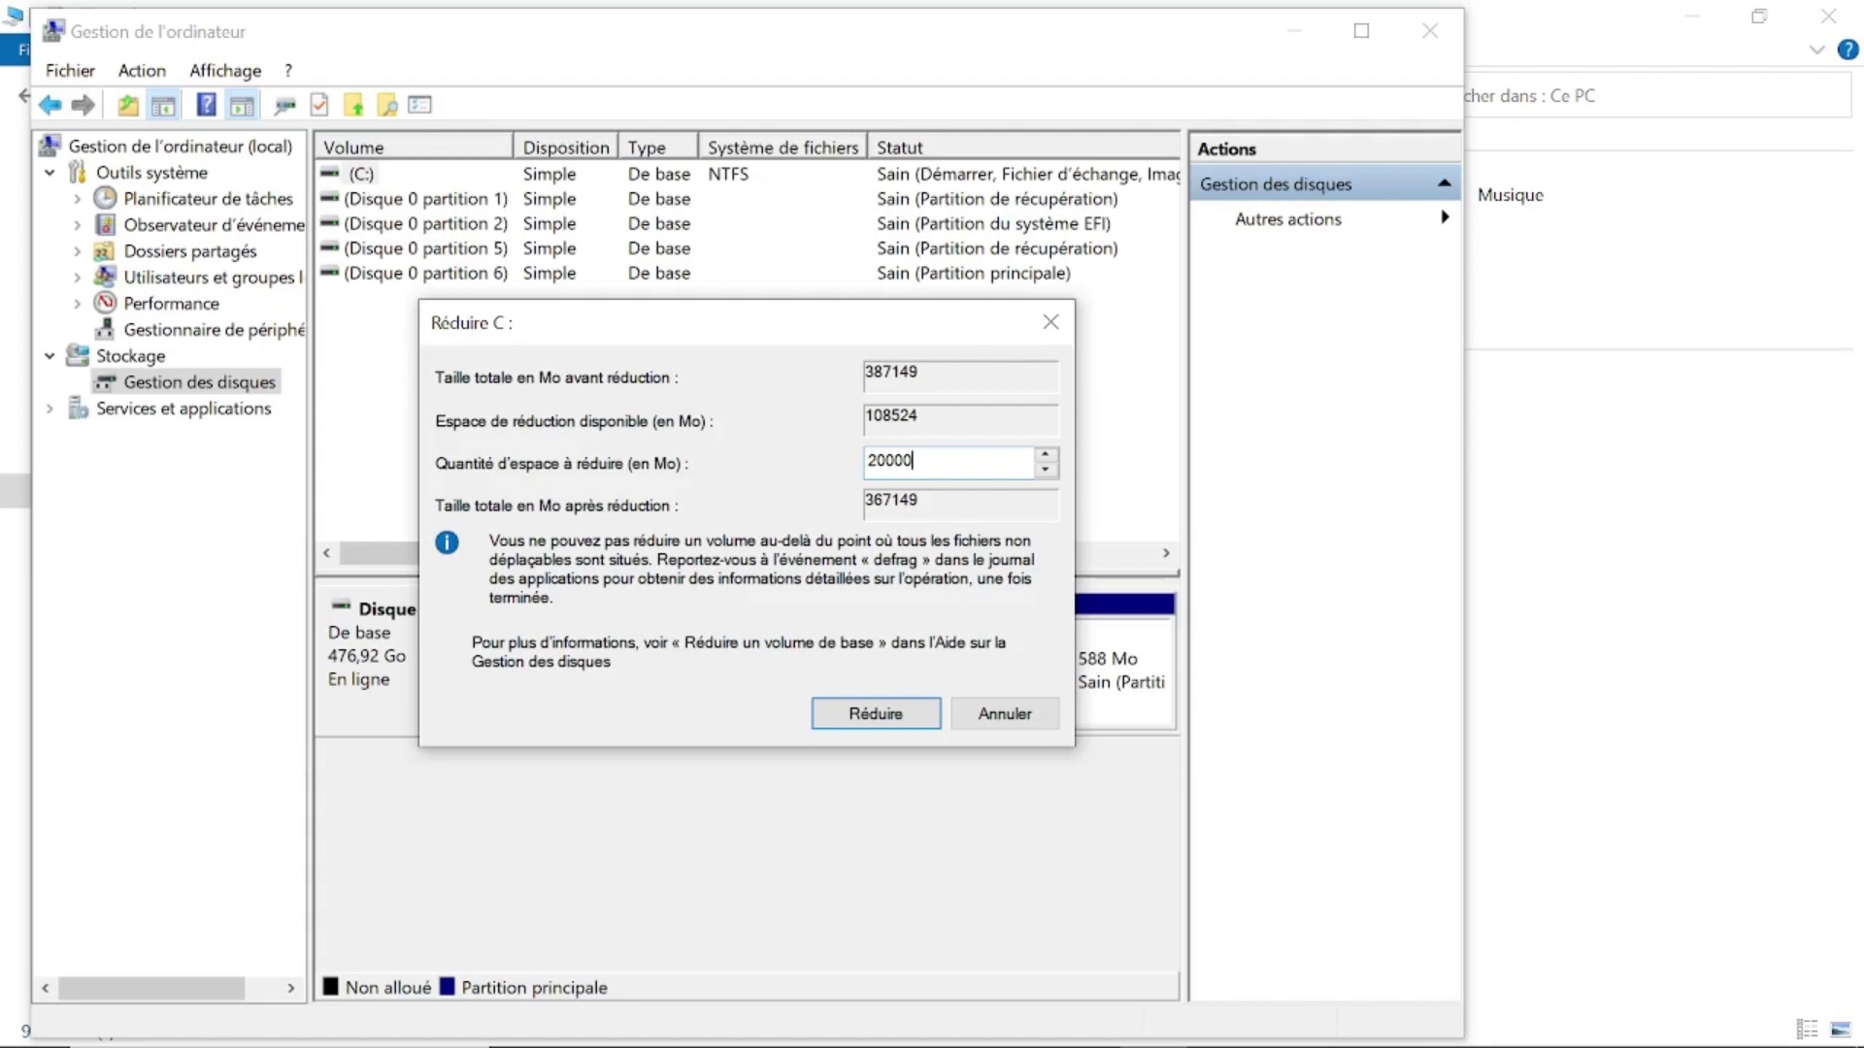
pyautogui.press('BackSpace')
pyautogui.press('BackSpace')
pyautogui.press('BackSpace')
pyautogui.press('BackSpace')
pyautogui.write('0000')
pyautogui.click(879, 718)
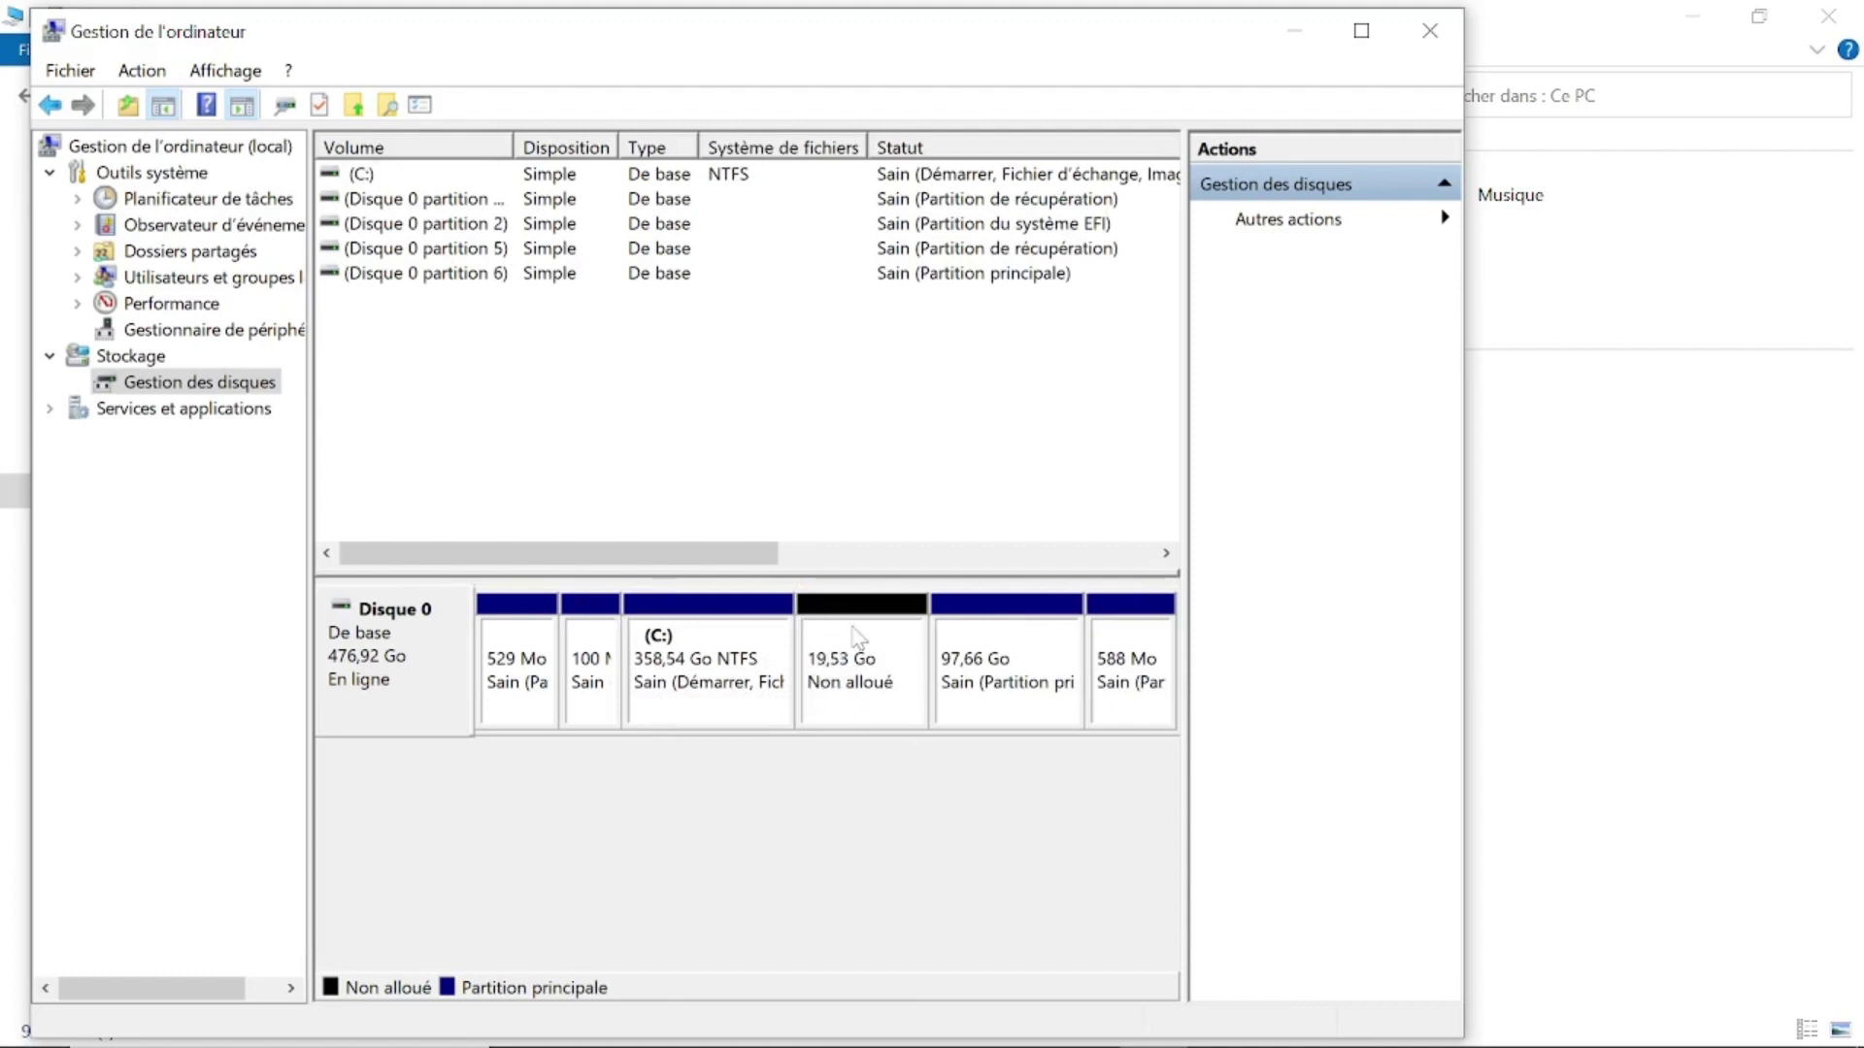
# Start a new simple volume in the unallocated space on Disque 0, using the full 19999 Mo.
pyautogui.click(861, 641)
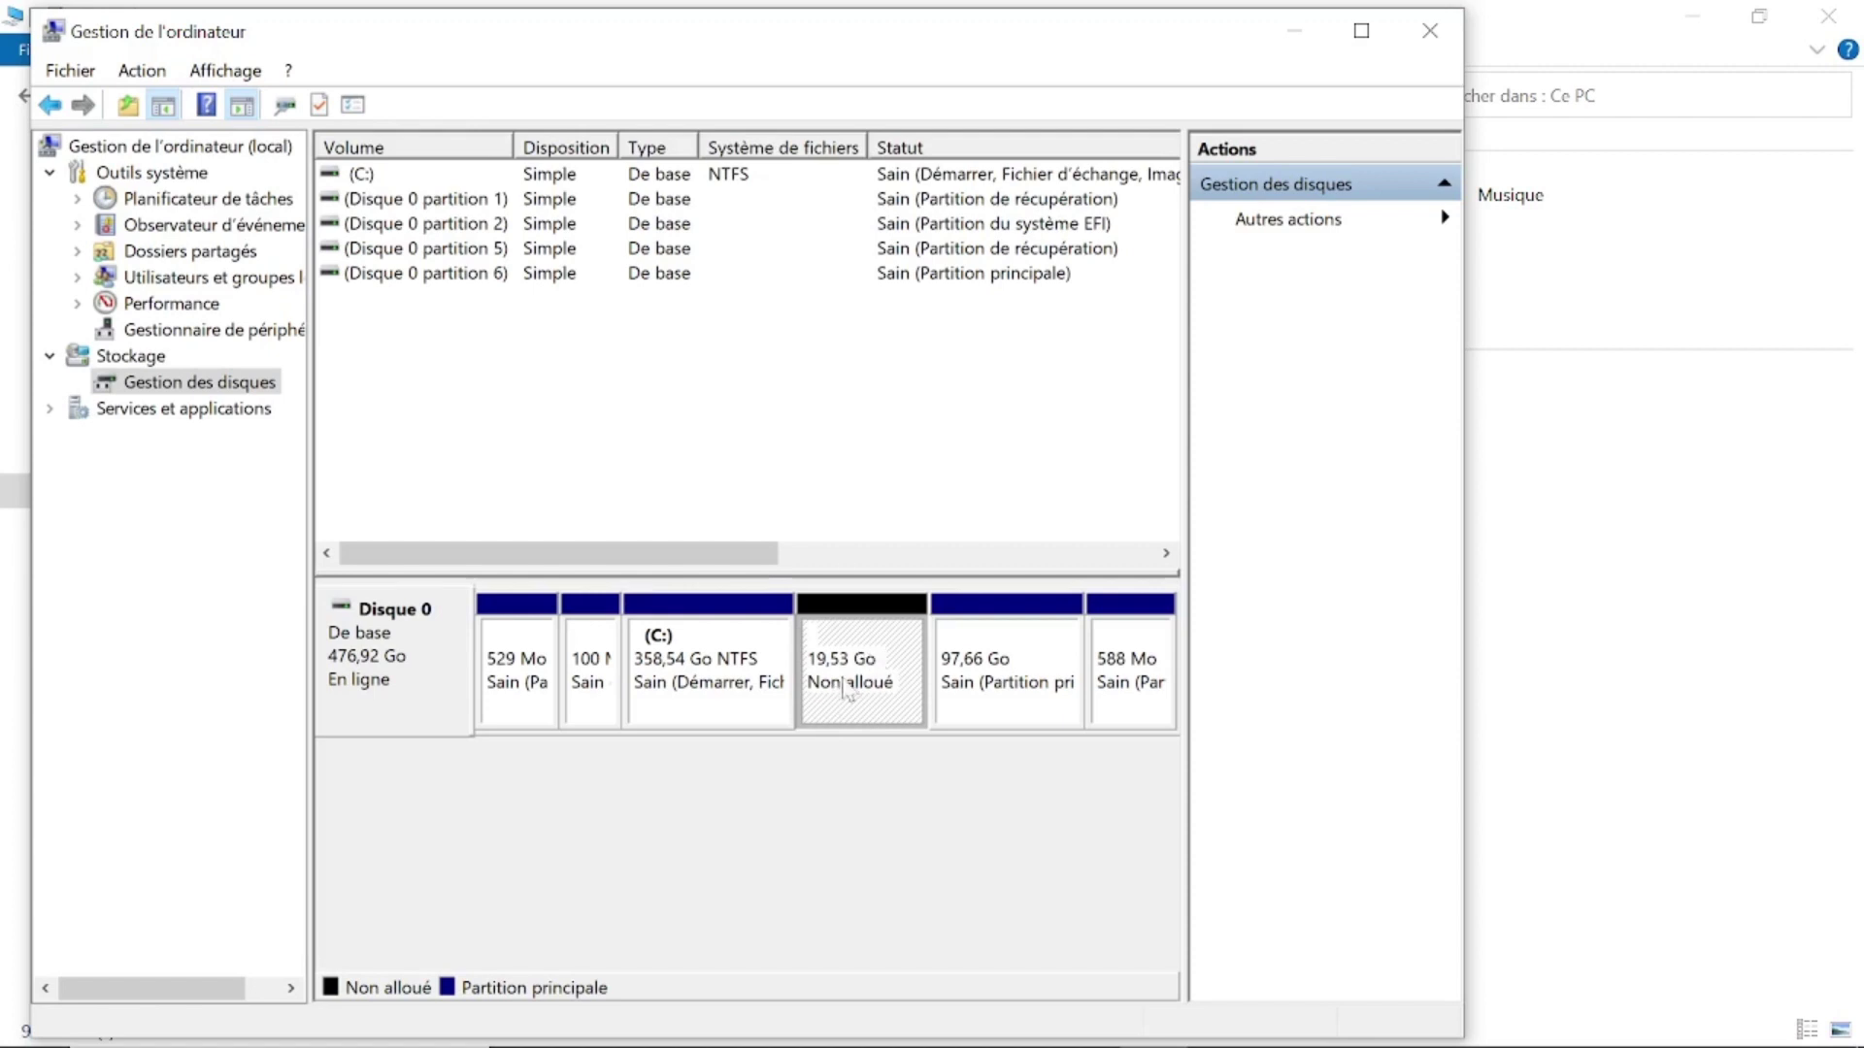
pyautogui.rightClick(866, 624)
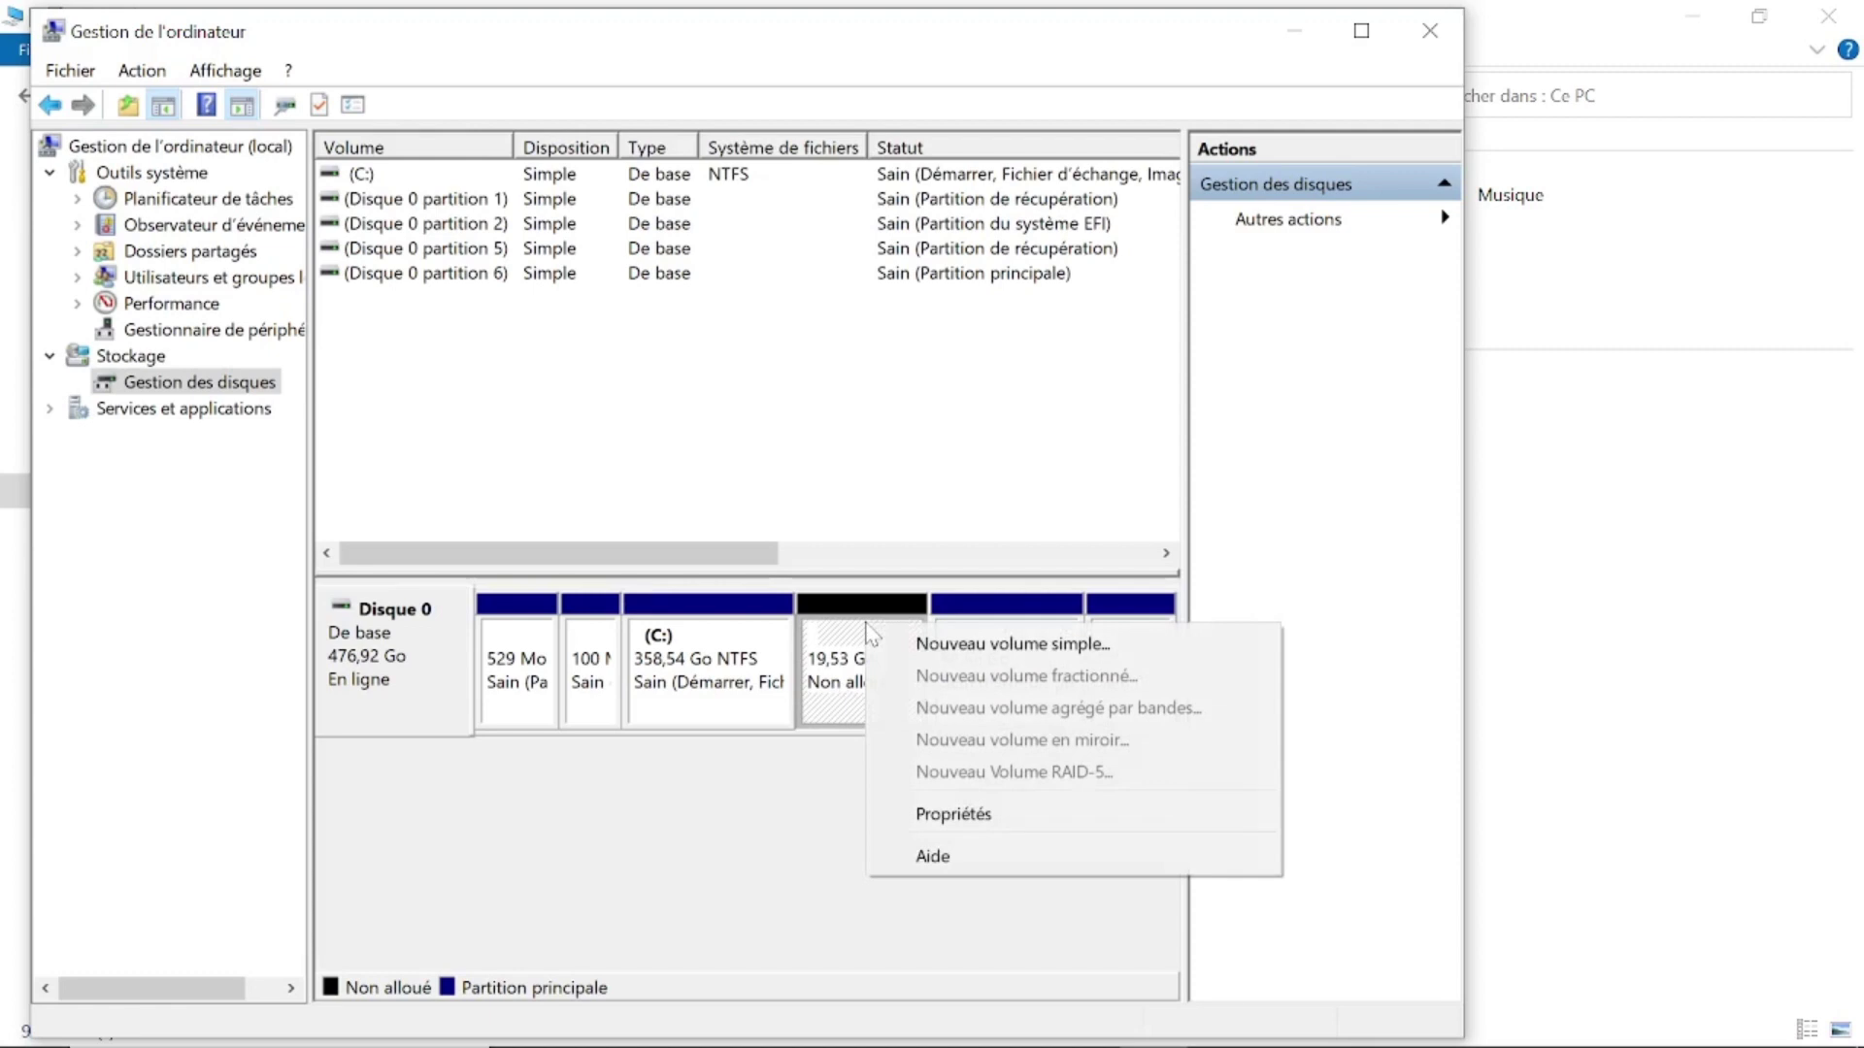
pyautogui.click(982, 652)
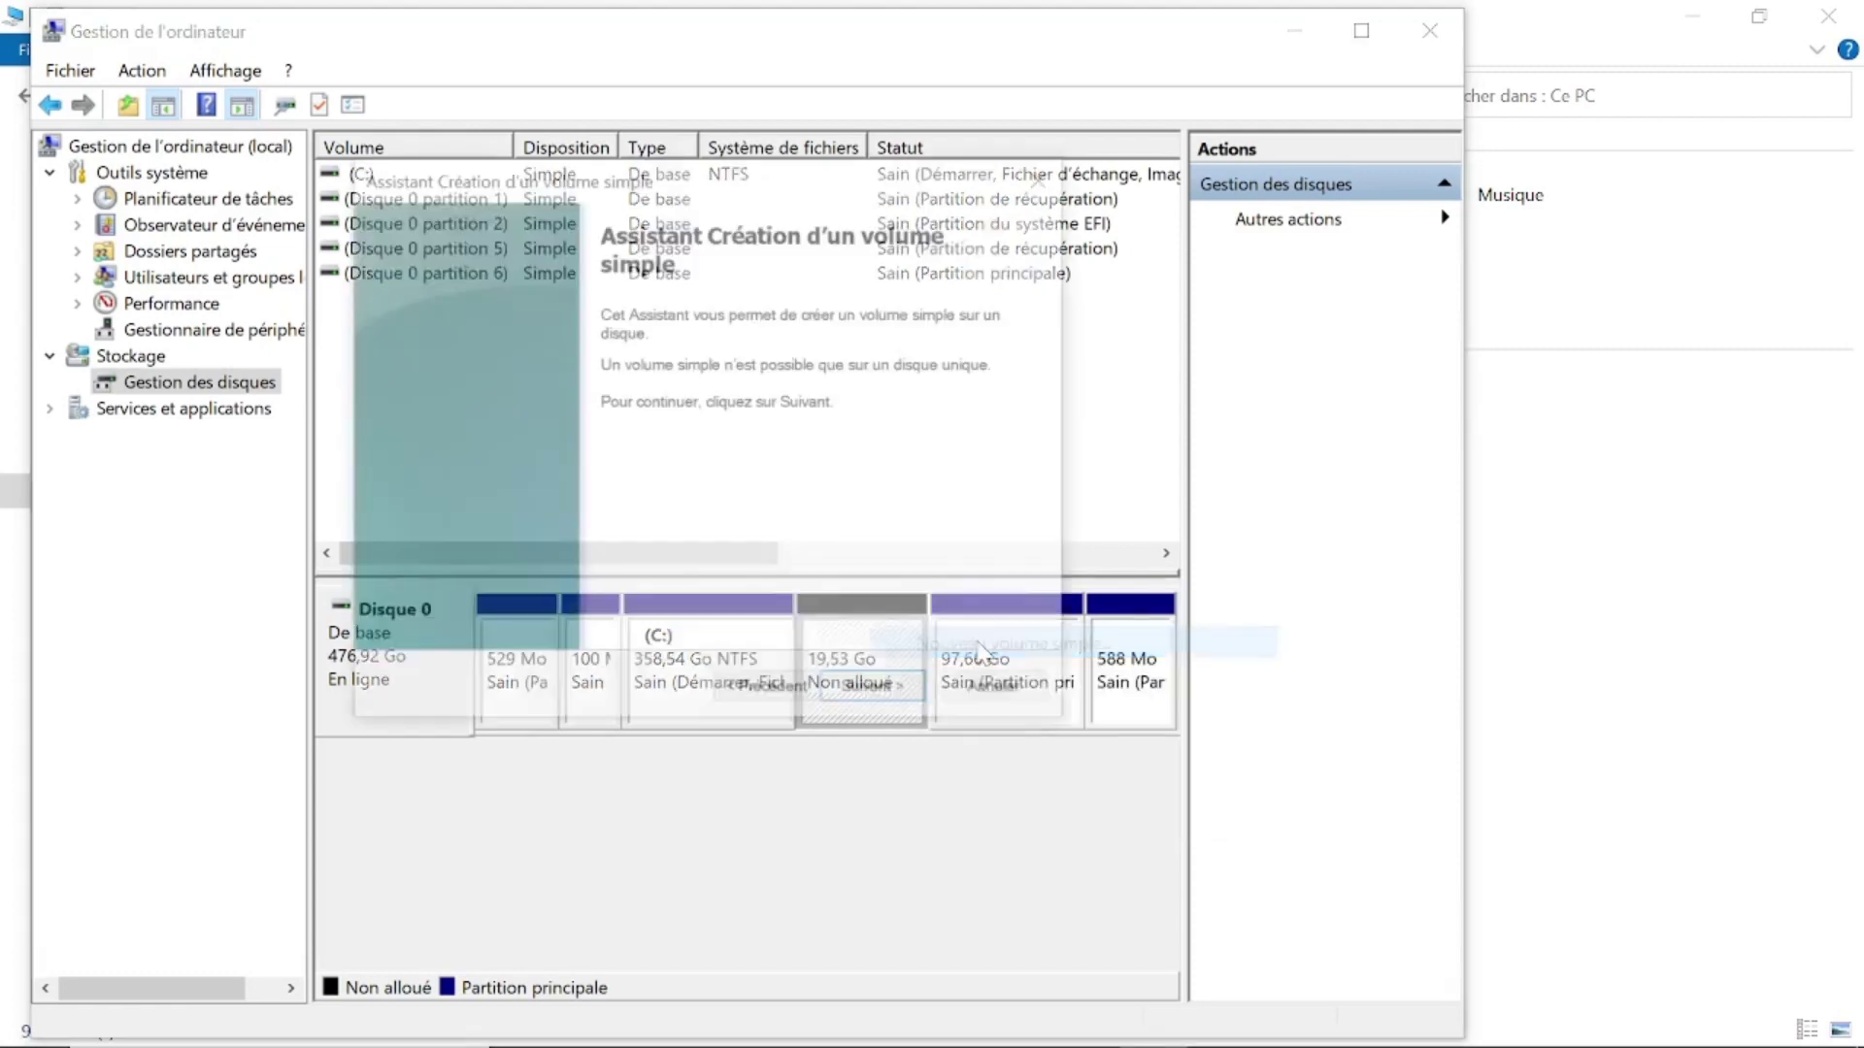
pyautogui.click(902, 696)
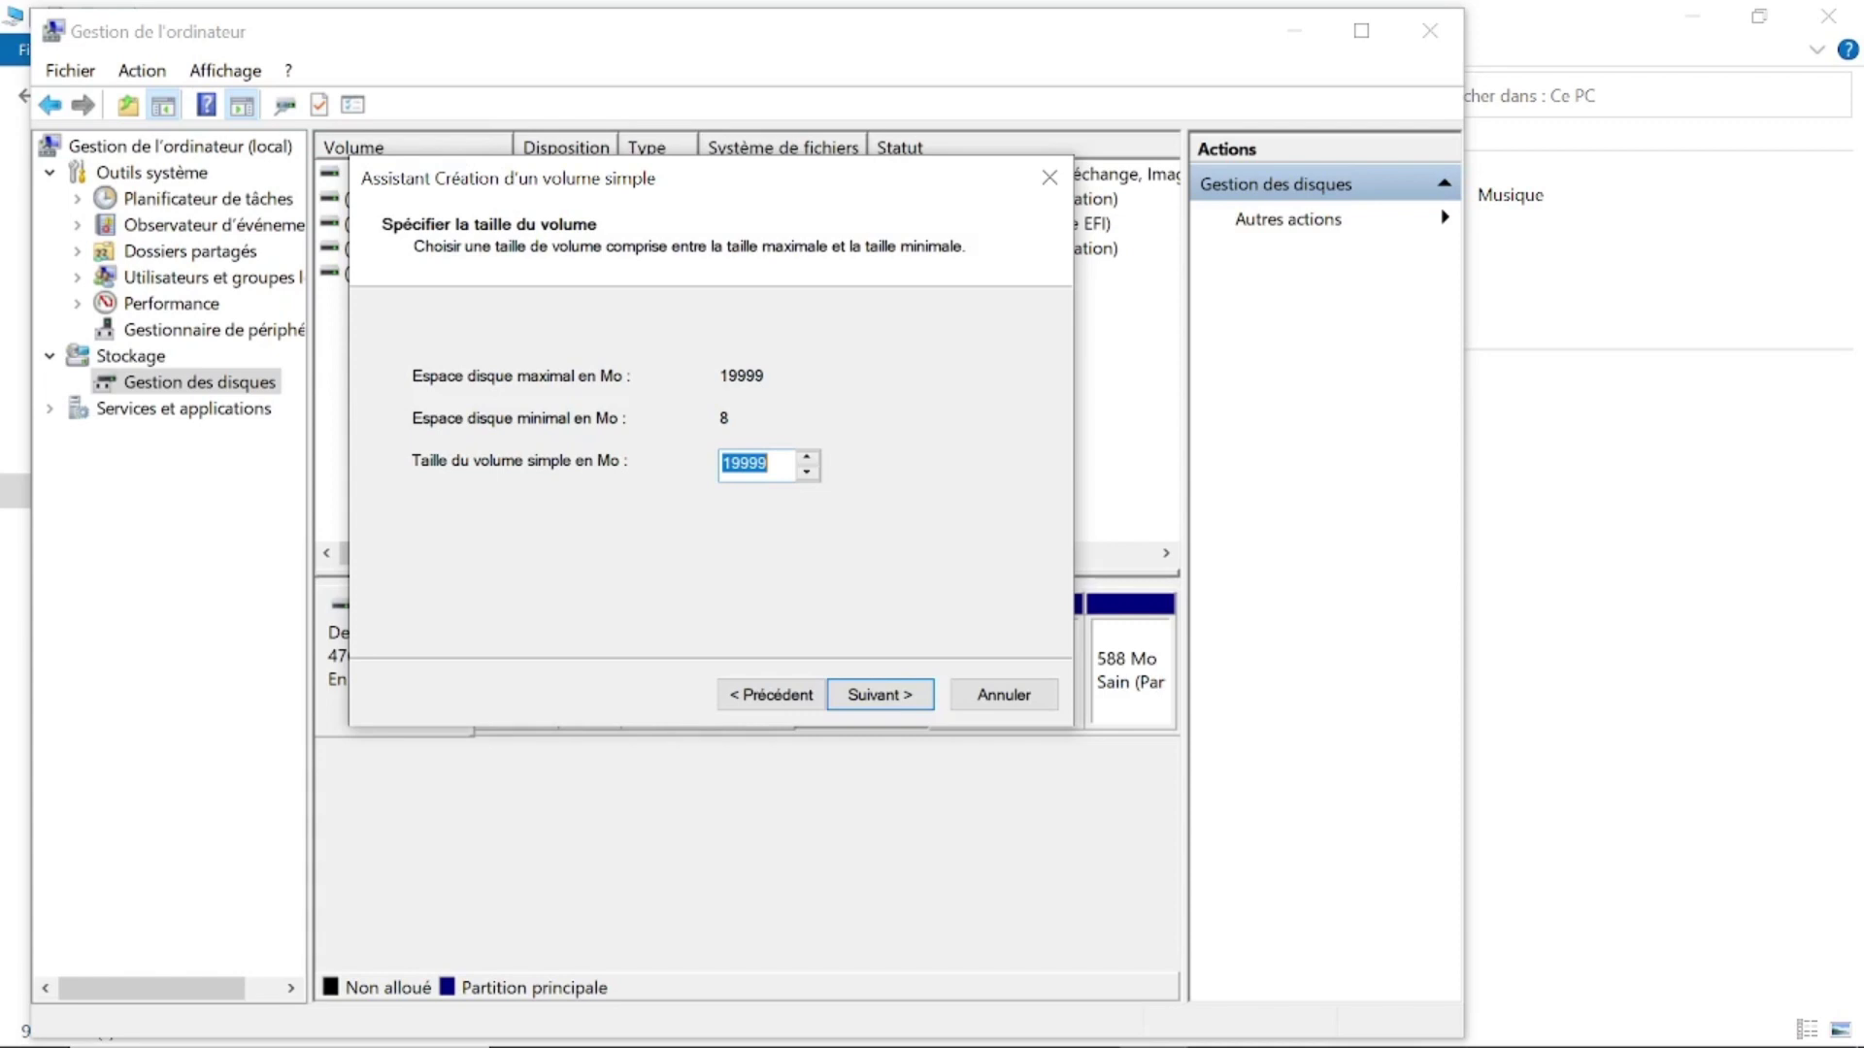
pyautogui.click(877, 695)
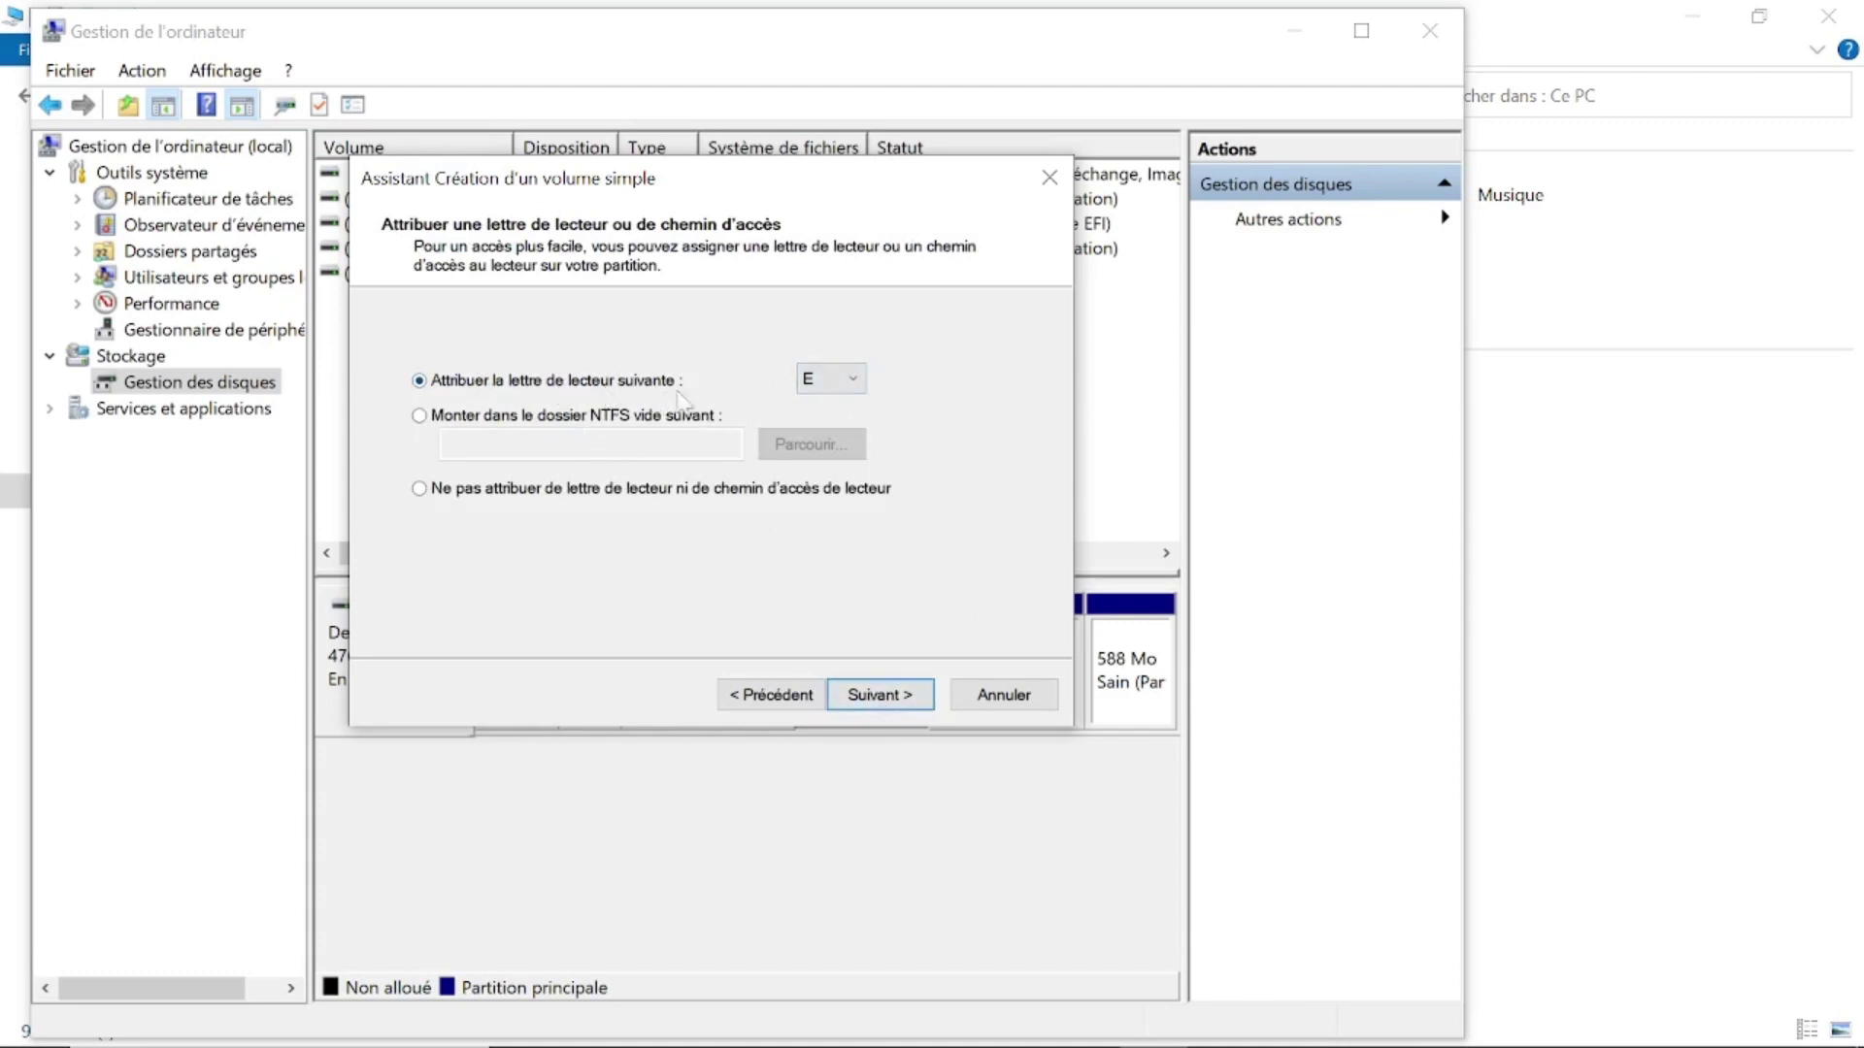
# Assign drive letter M to the new simple volume.
pyautogui.click(853, 382)
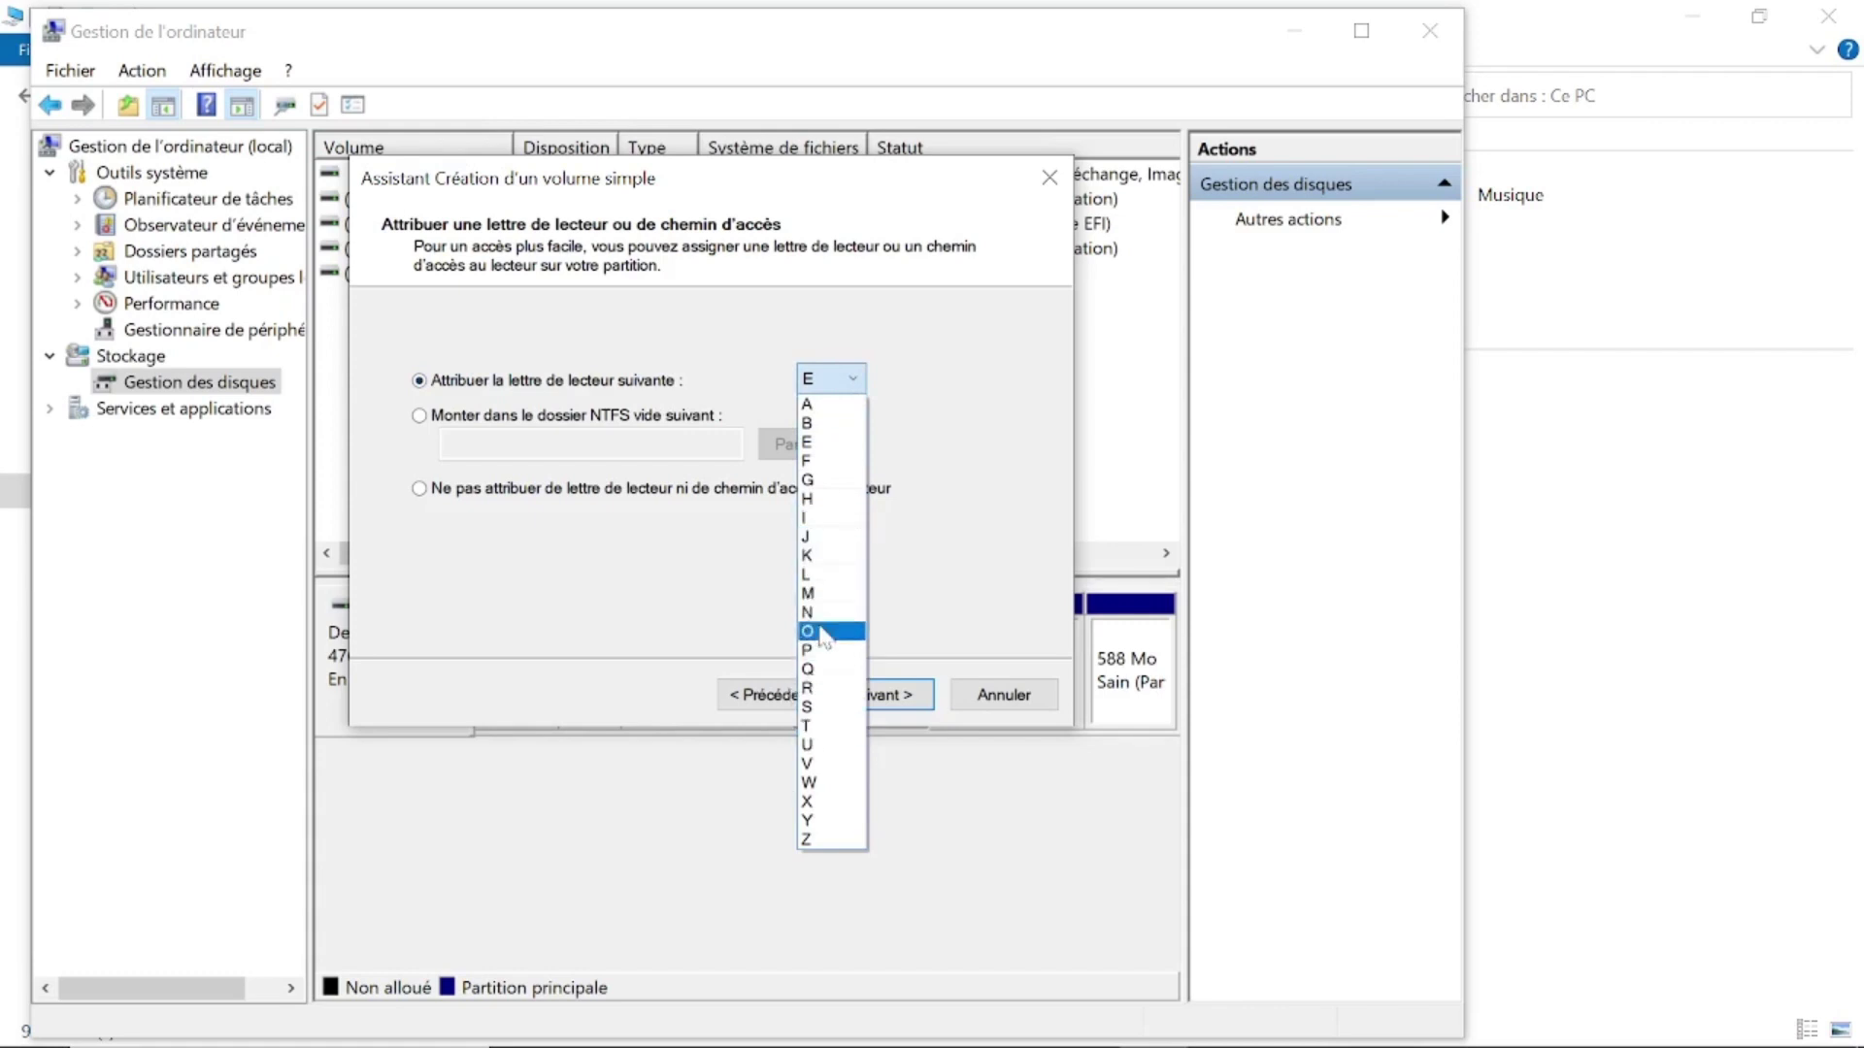
pyautogui.click(823, 594)
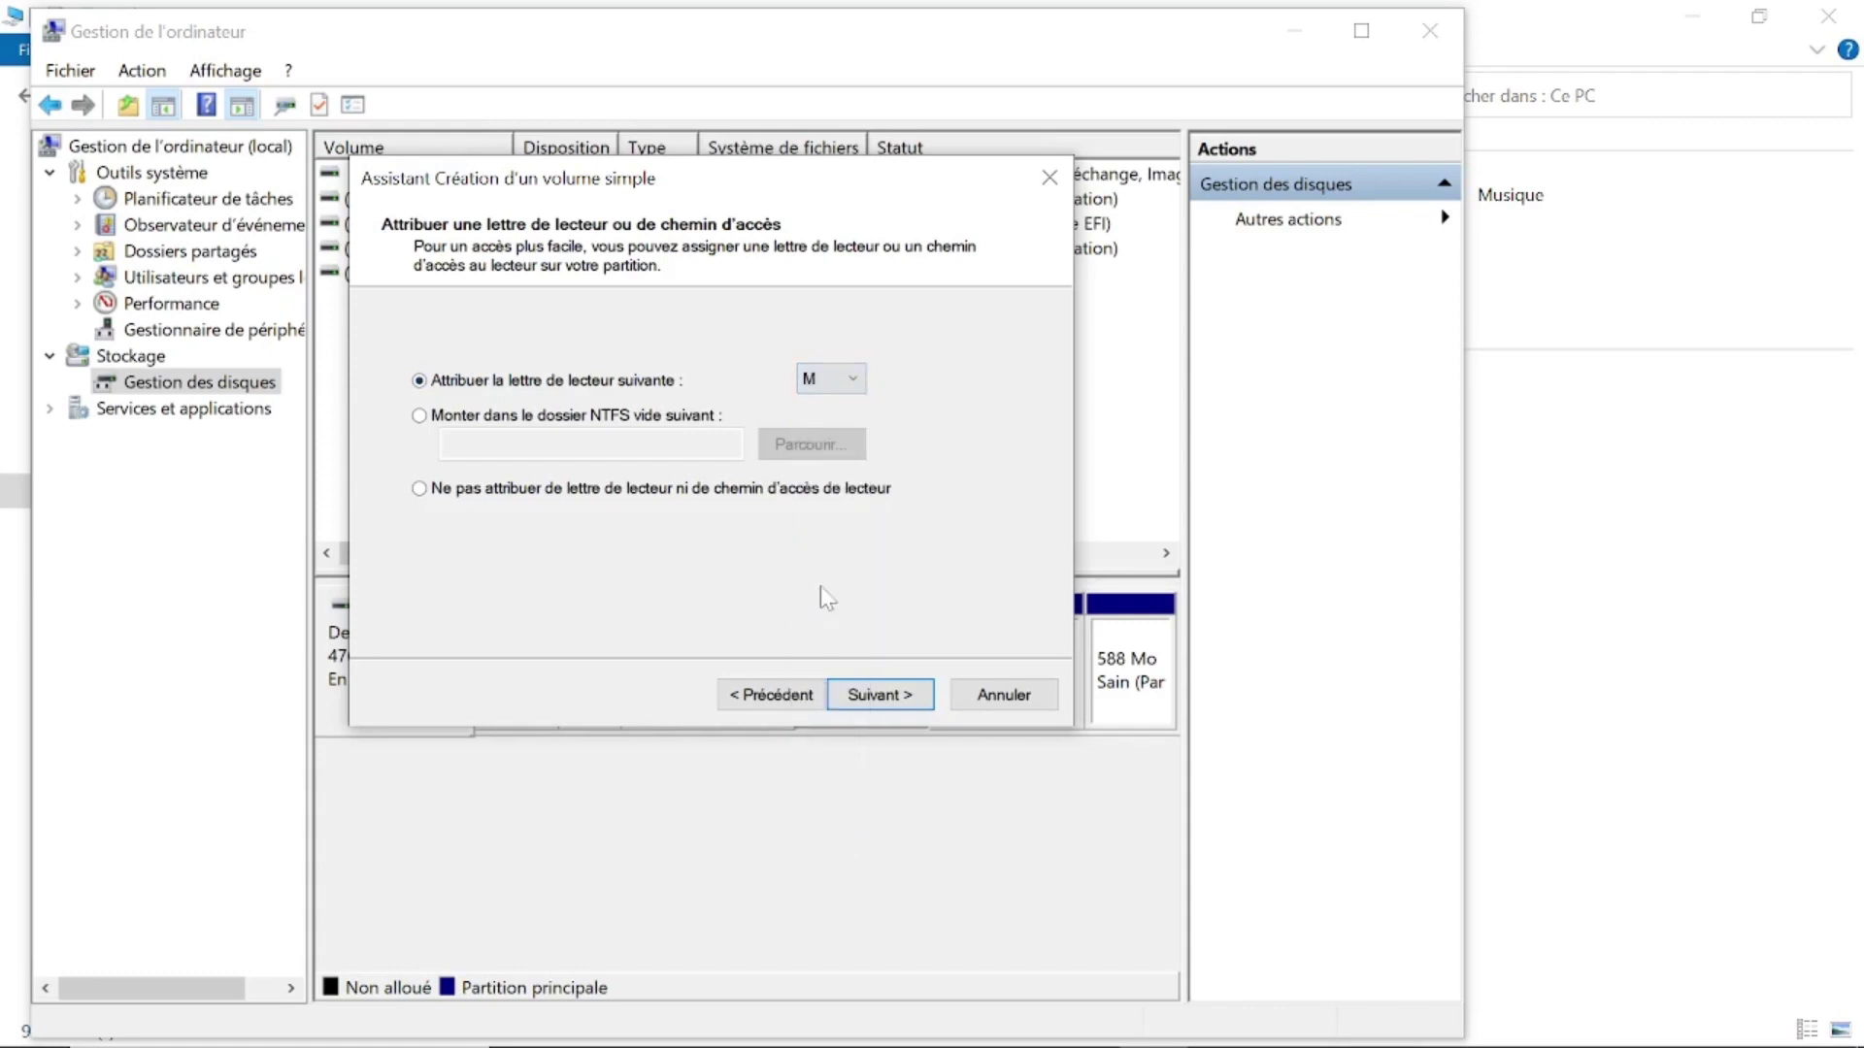
pyautogui.click(893, 702)
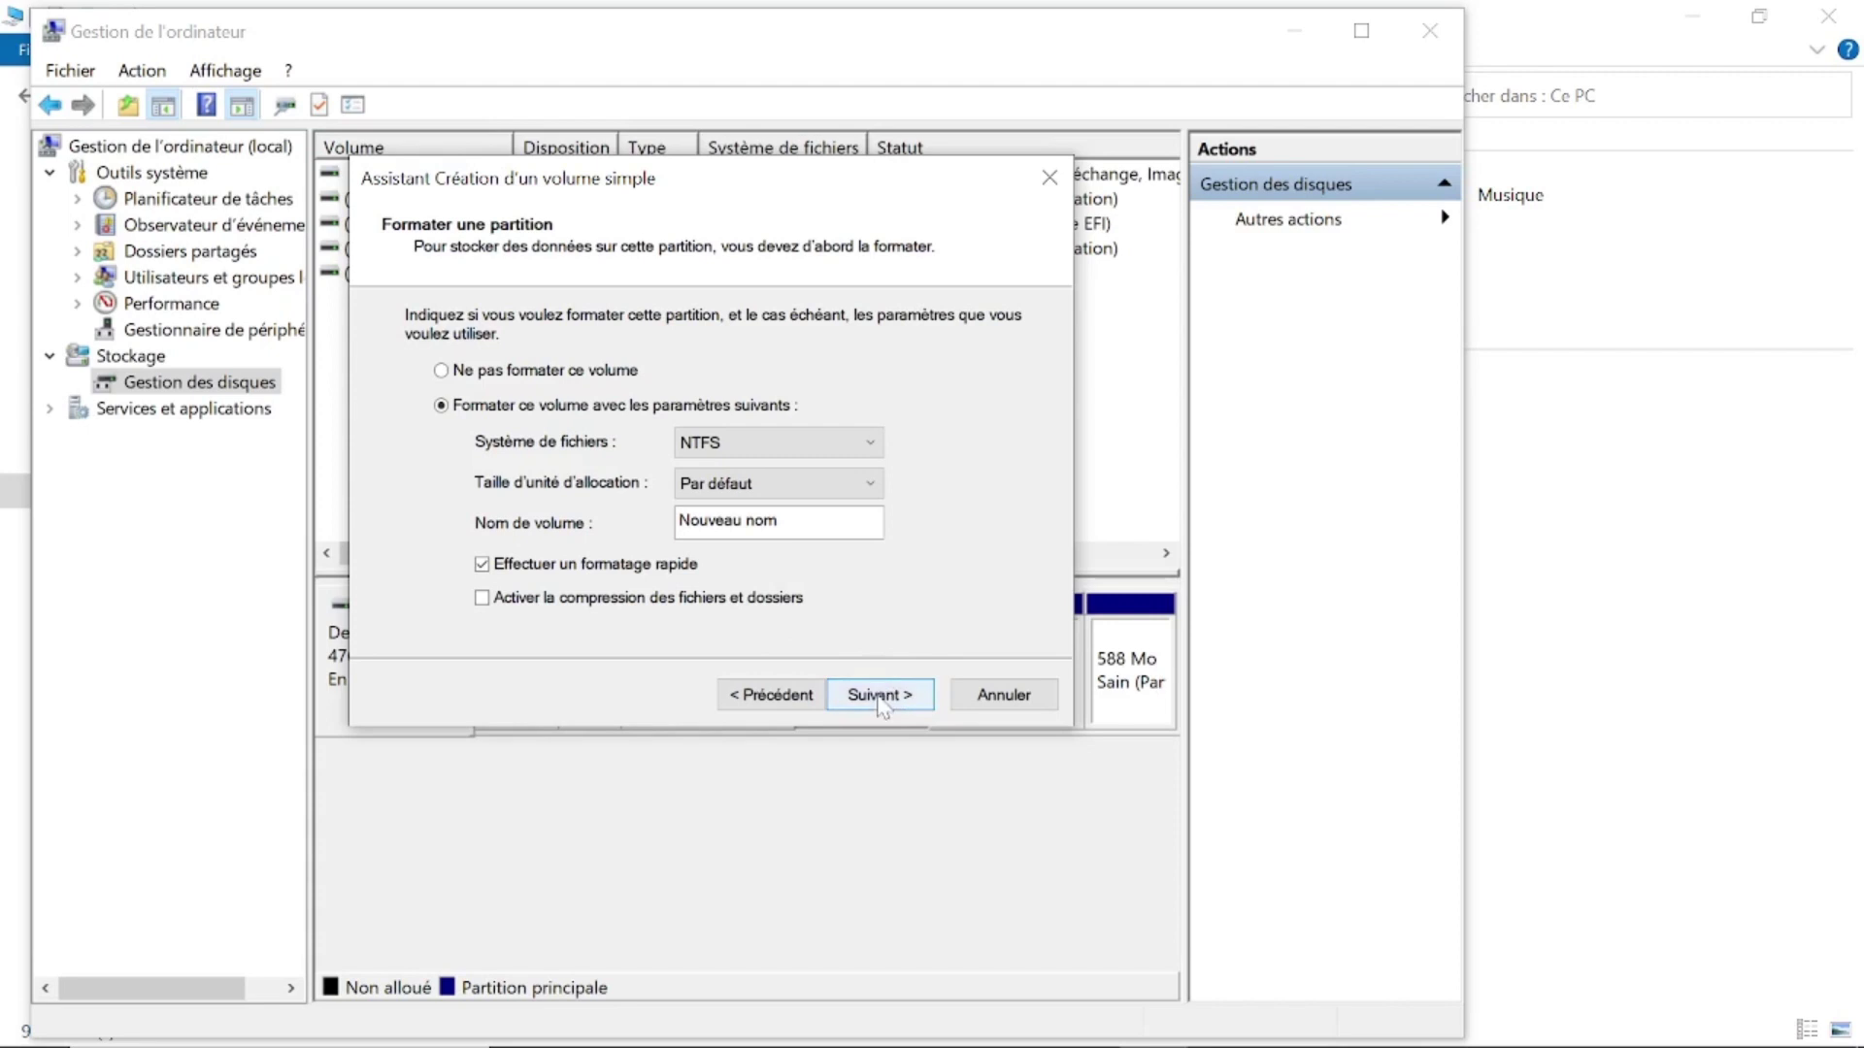
# Accept quick NTFS formatting with the volume name Nouveau nom and finish creating the volume.
pyautogui.click(880, 697)
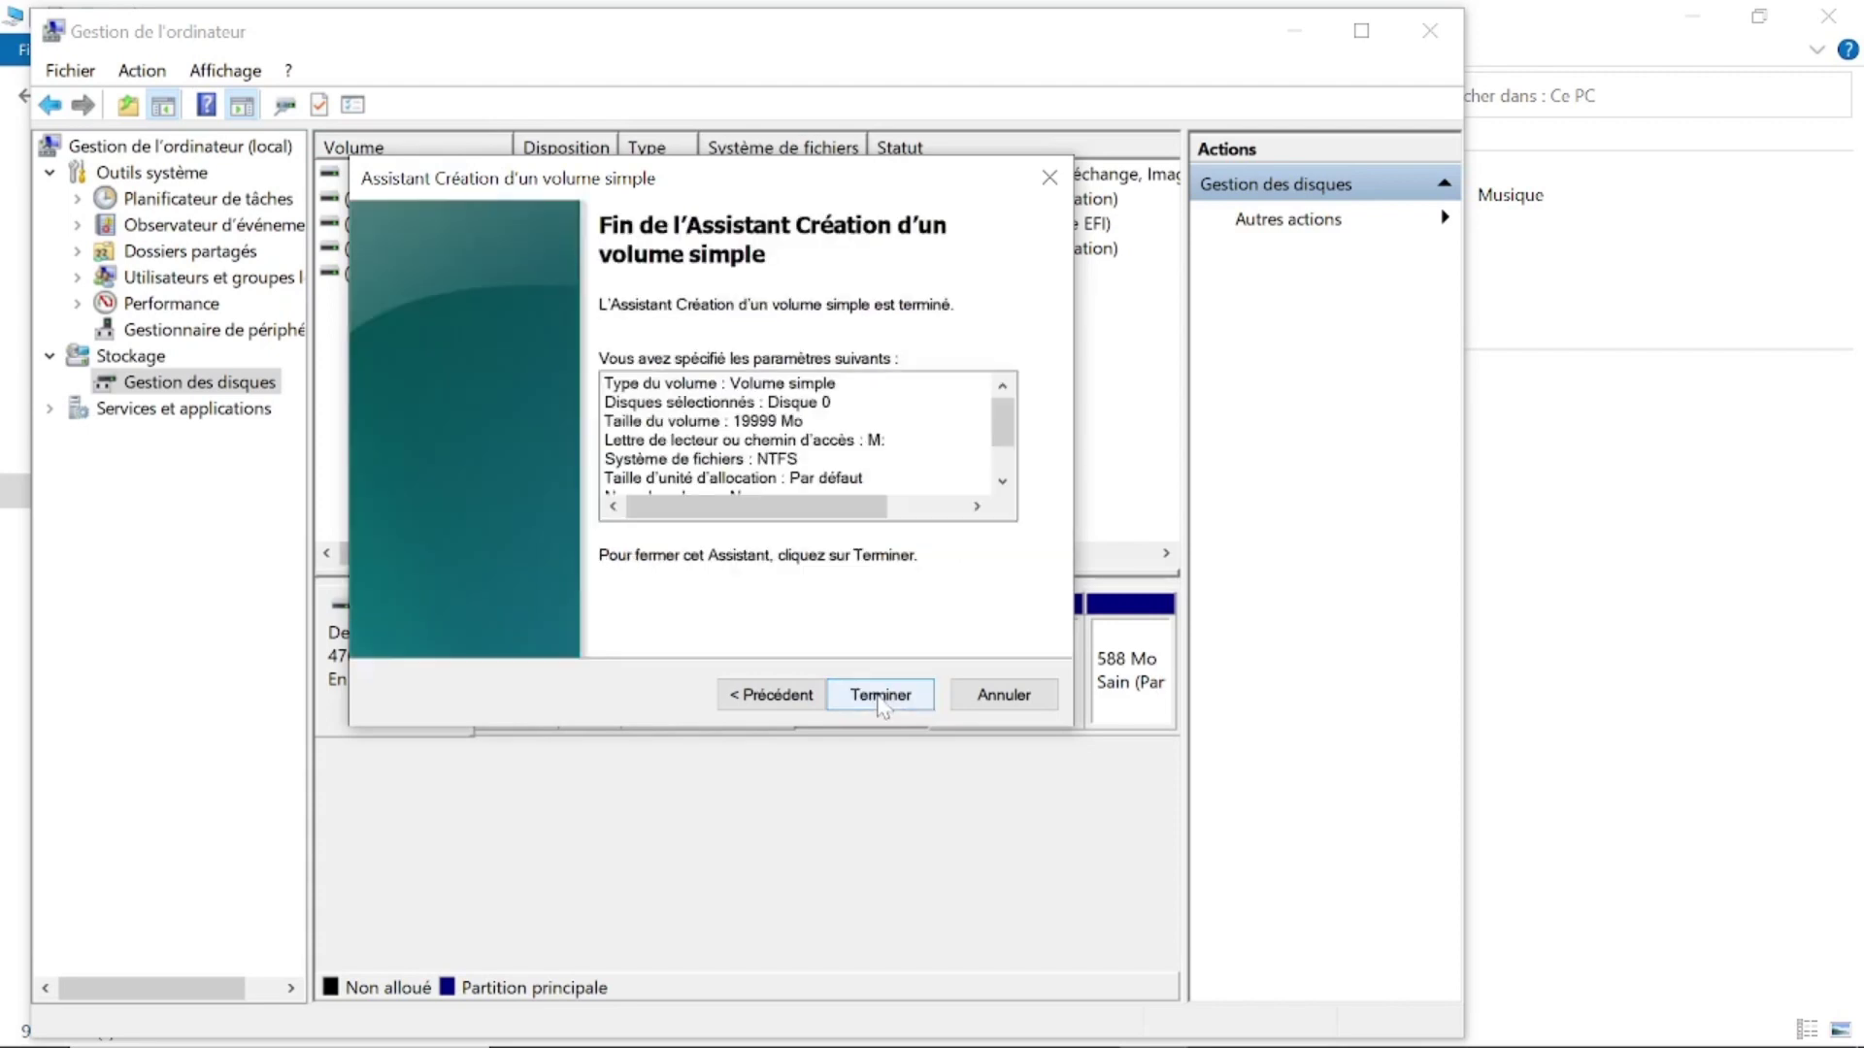
pyautogui.click(880, 695)
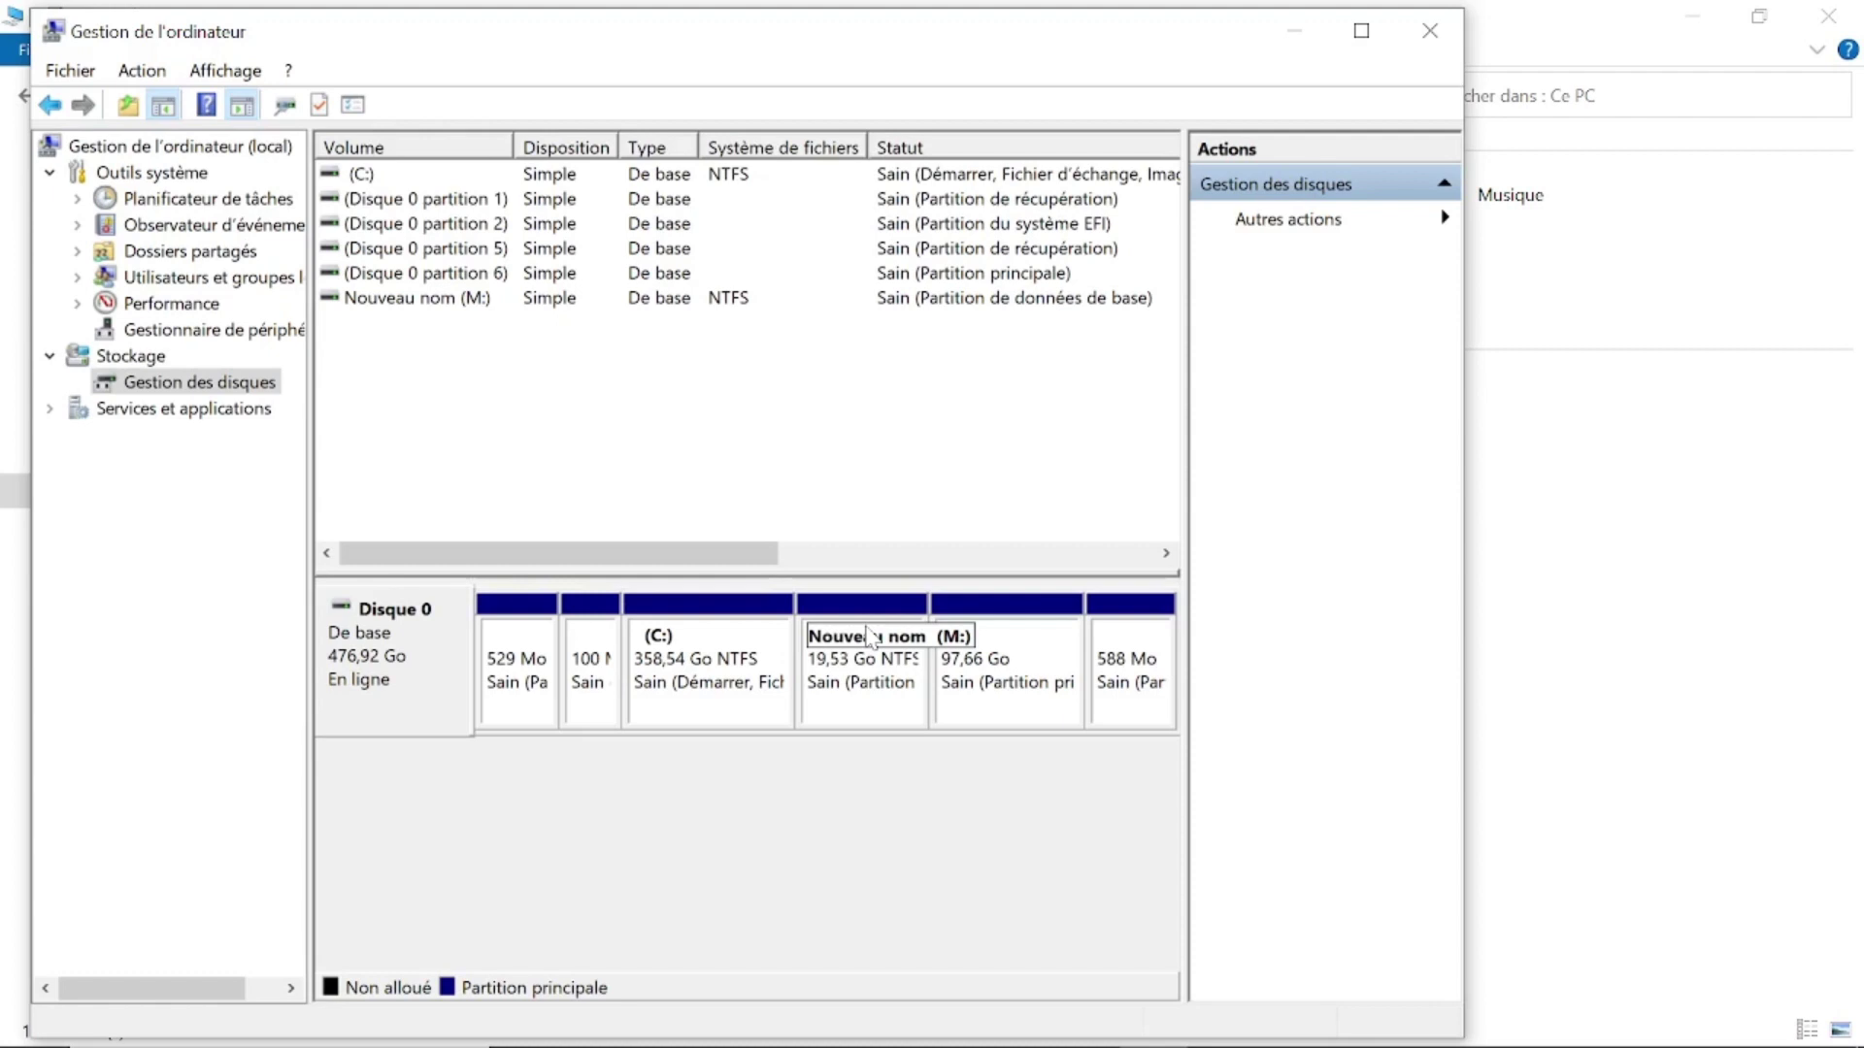
pyautogui.press('Return')
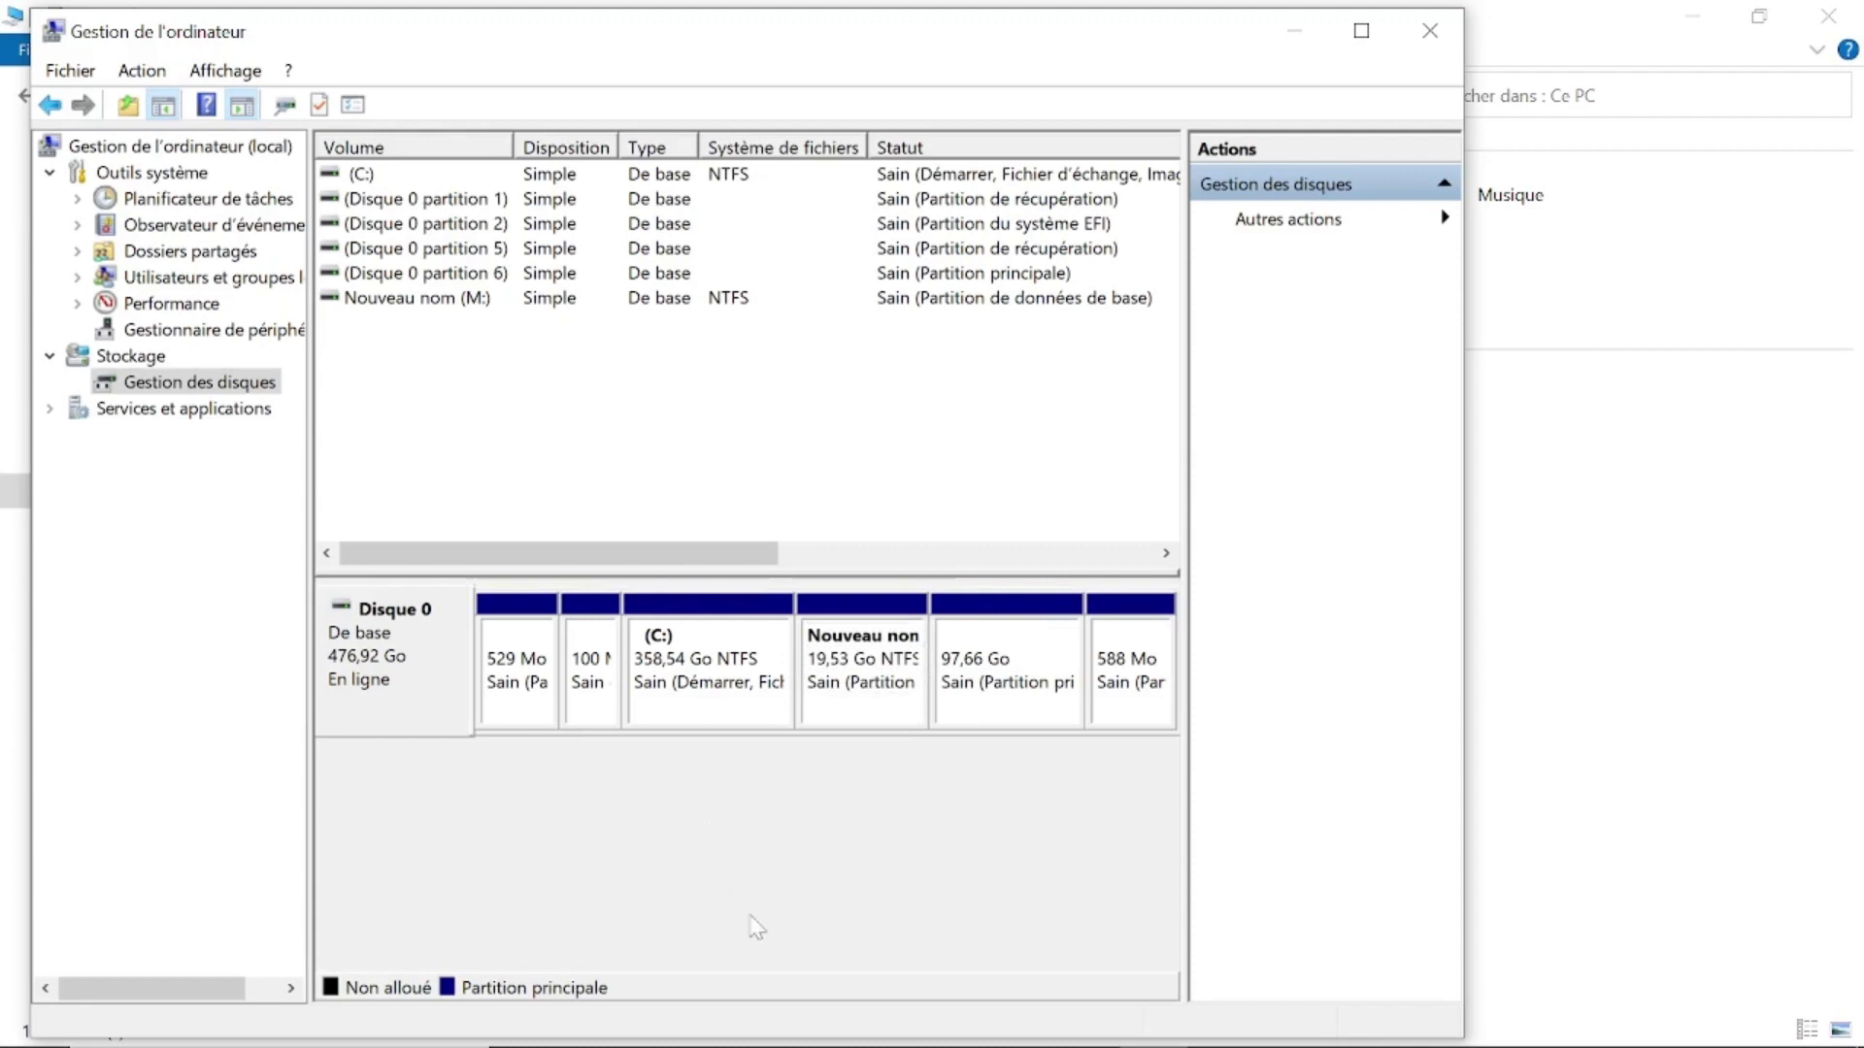
# Switch to File Explorer and open the new Nouveau nom (M:) drive to examine its contents.
pyautogui.click(735, 1037)
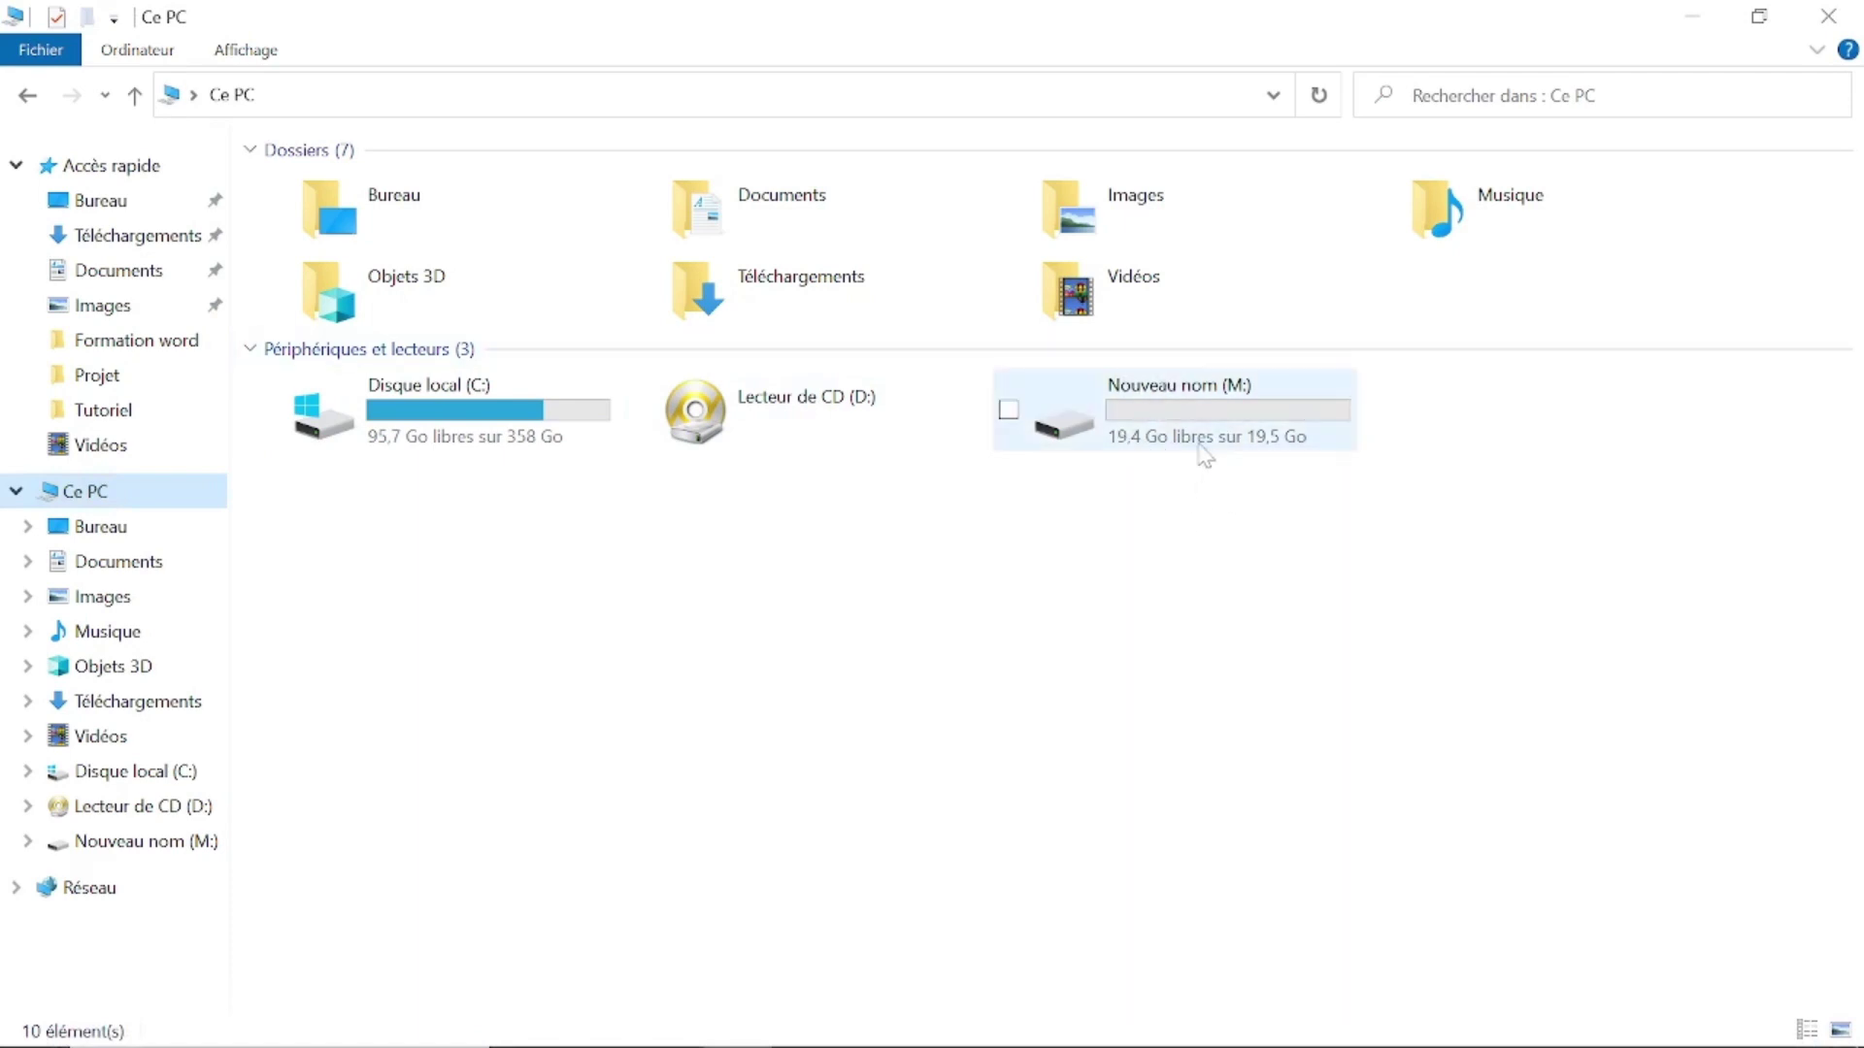
pyautogui.moveTo(1249, 396)
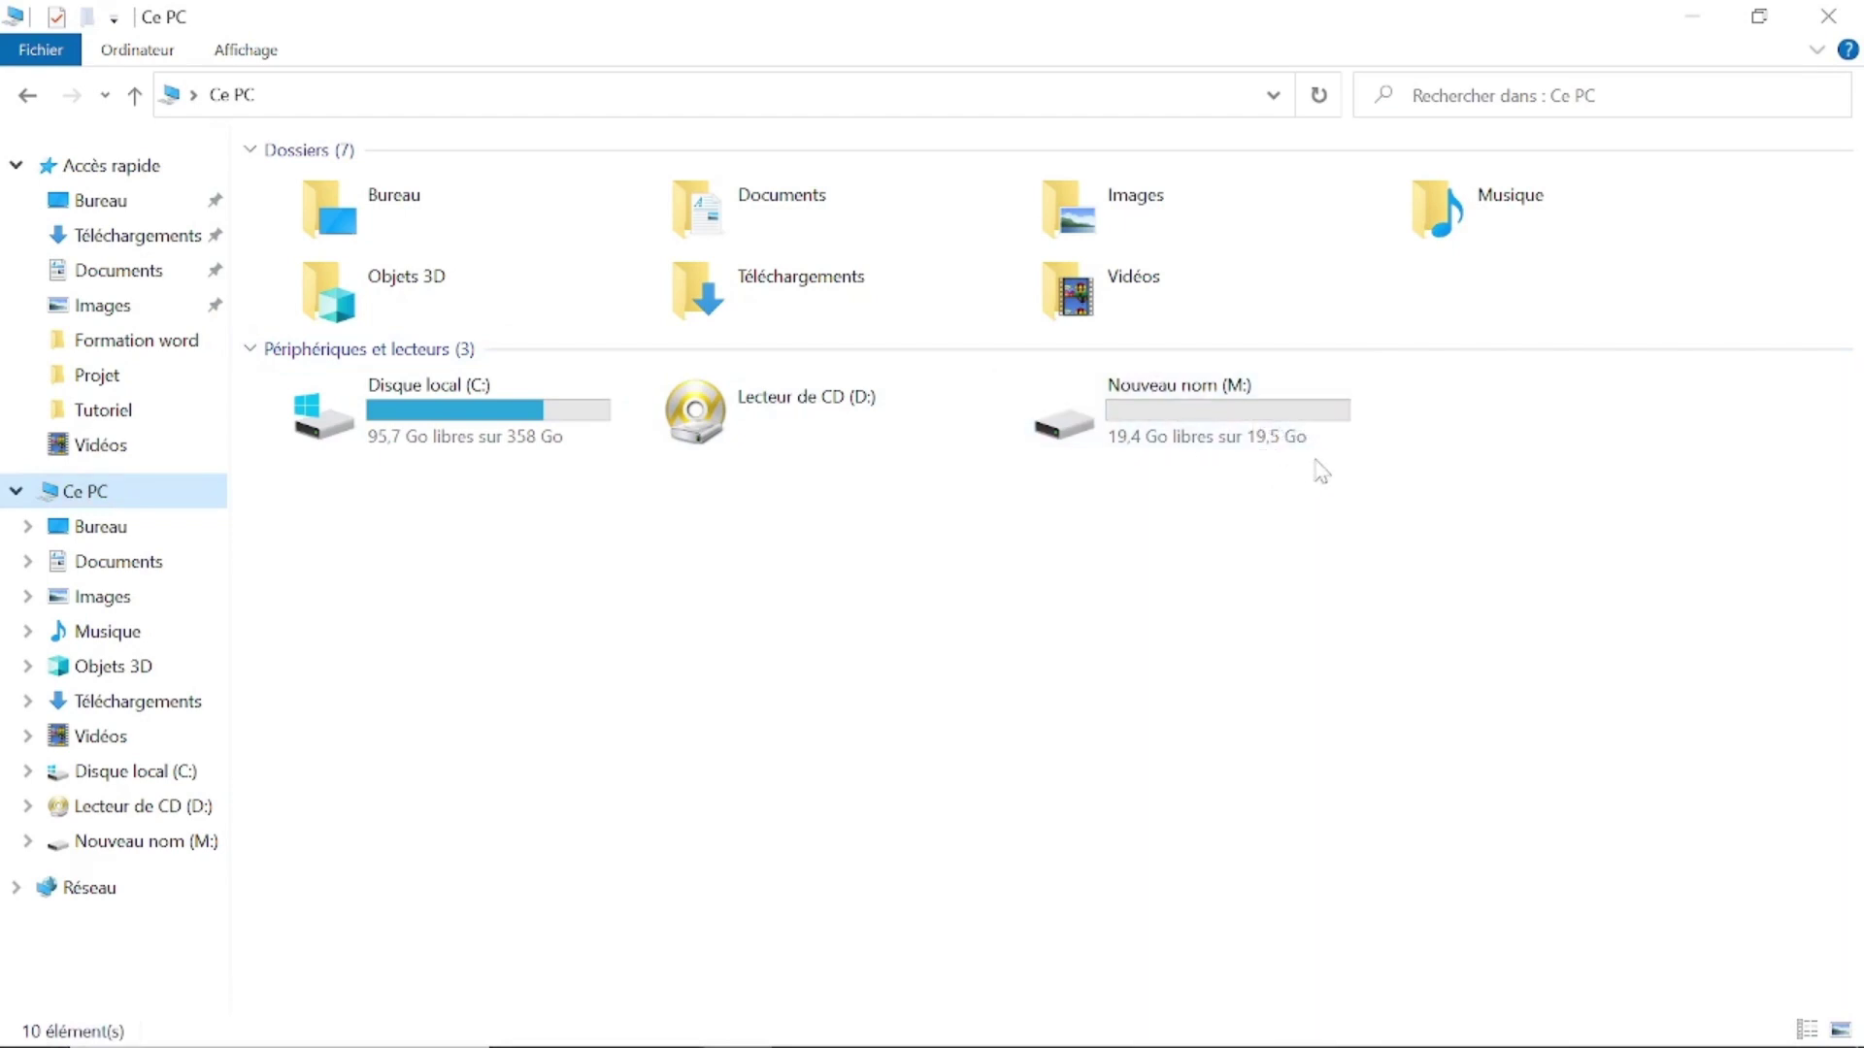
pyautogui.click(1181, 361)
pyautogui.doubleClick(1177, 403)
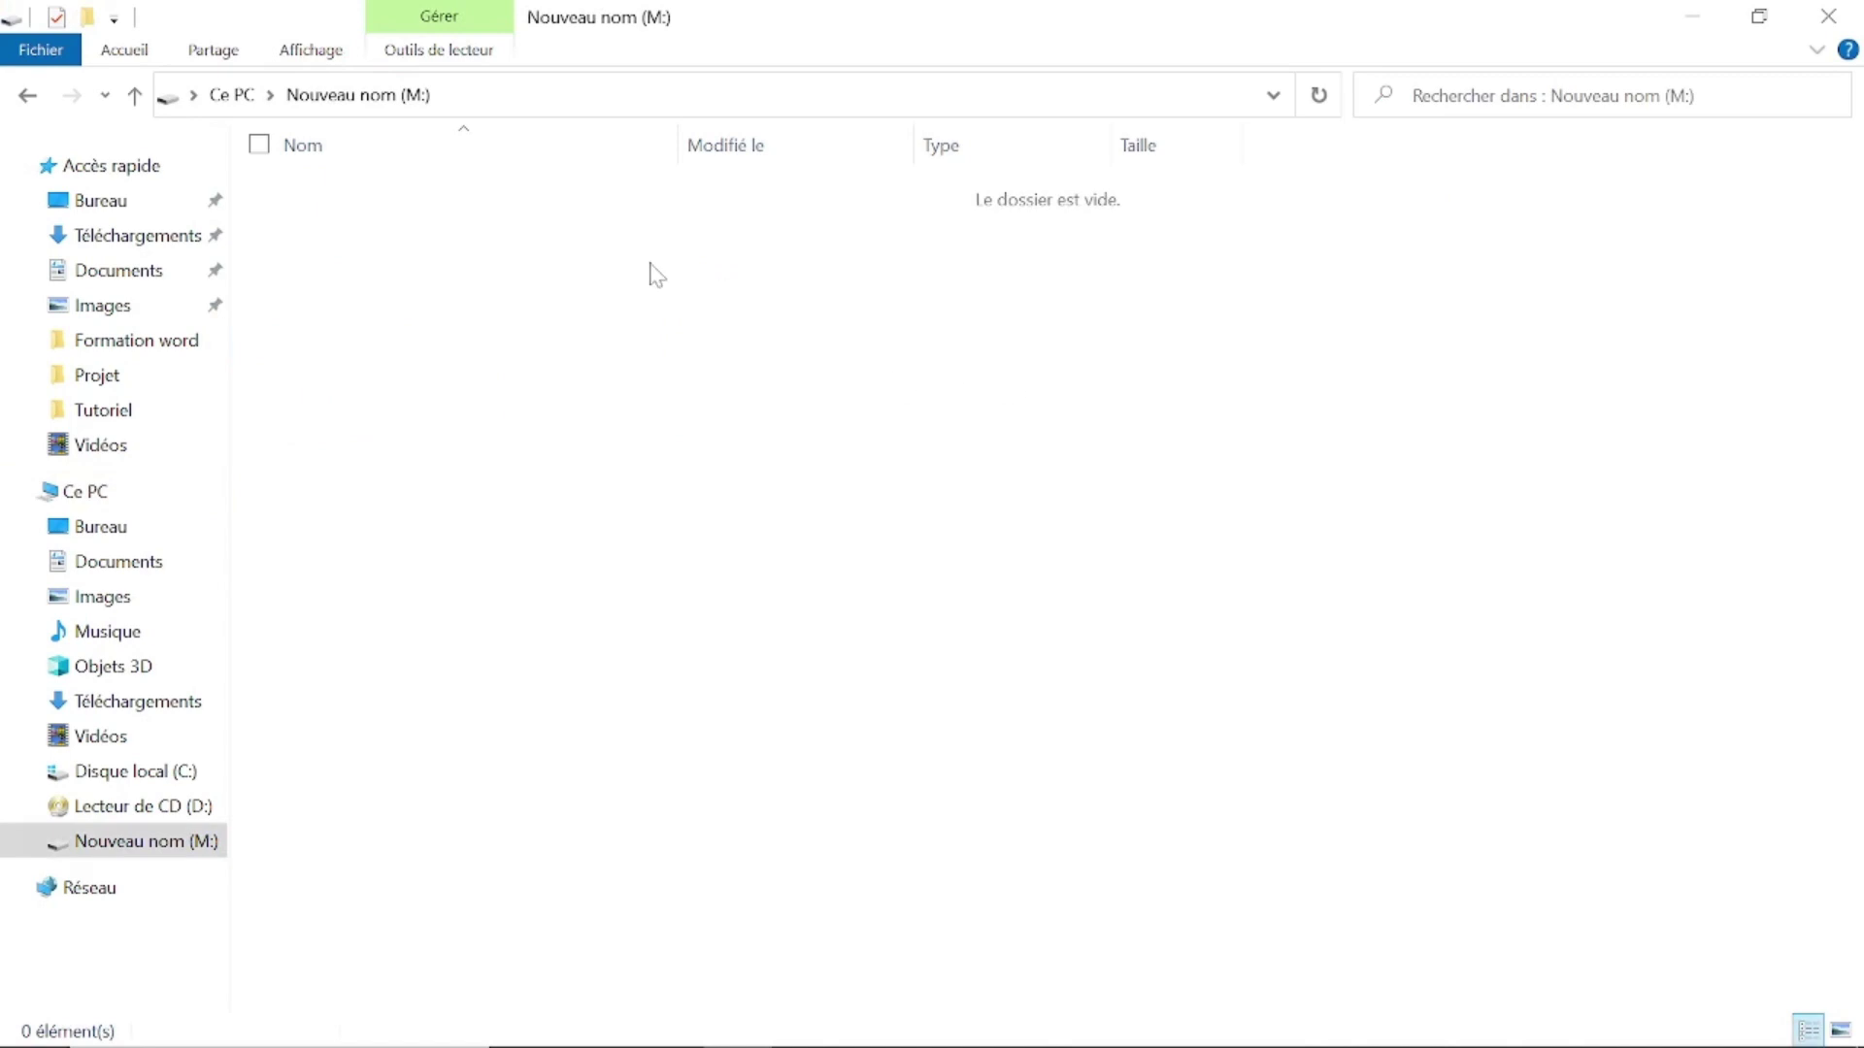
# Leave the M: drive, switch to Gestion de l'ordinateur, and delete the Nouveau nom (M:) volume on Disque 0, accepting the data loss.
pyautogui.click(27, 101)
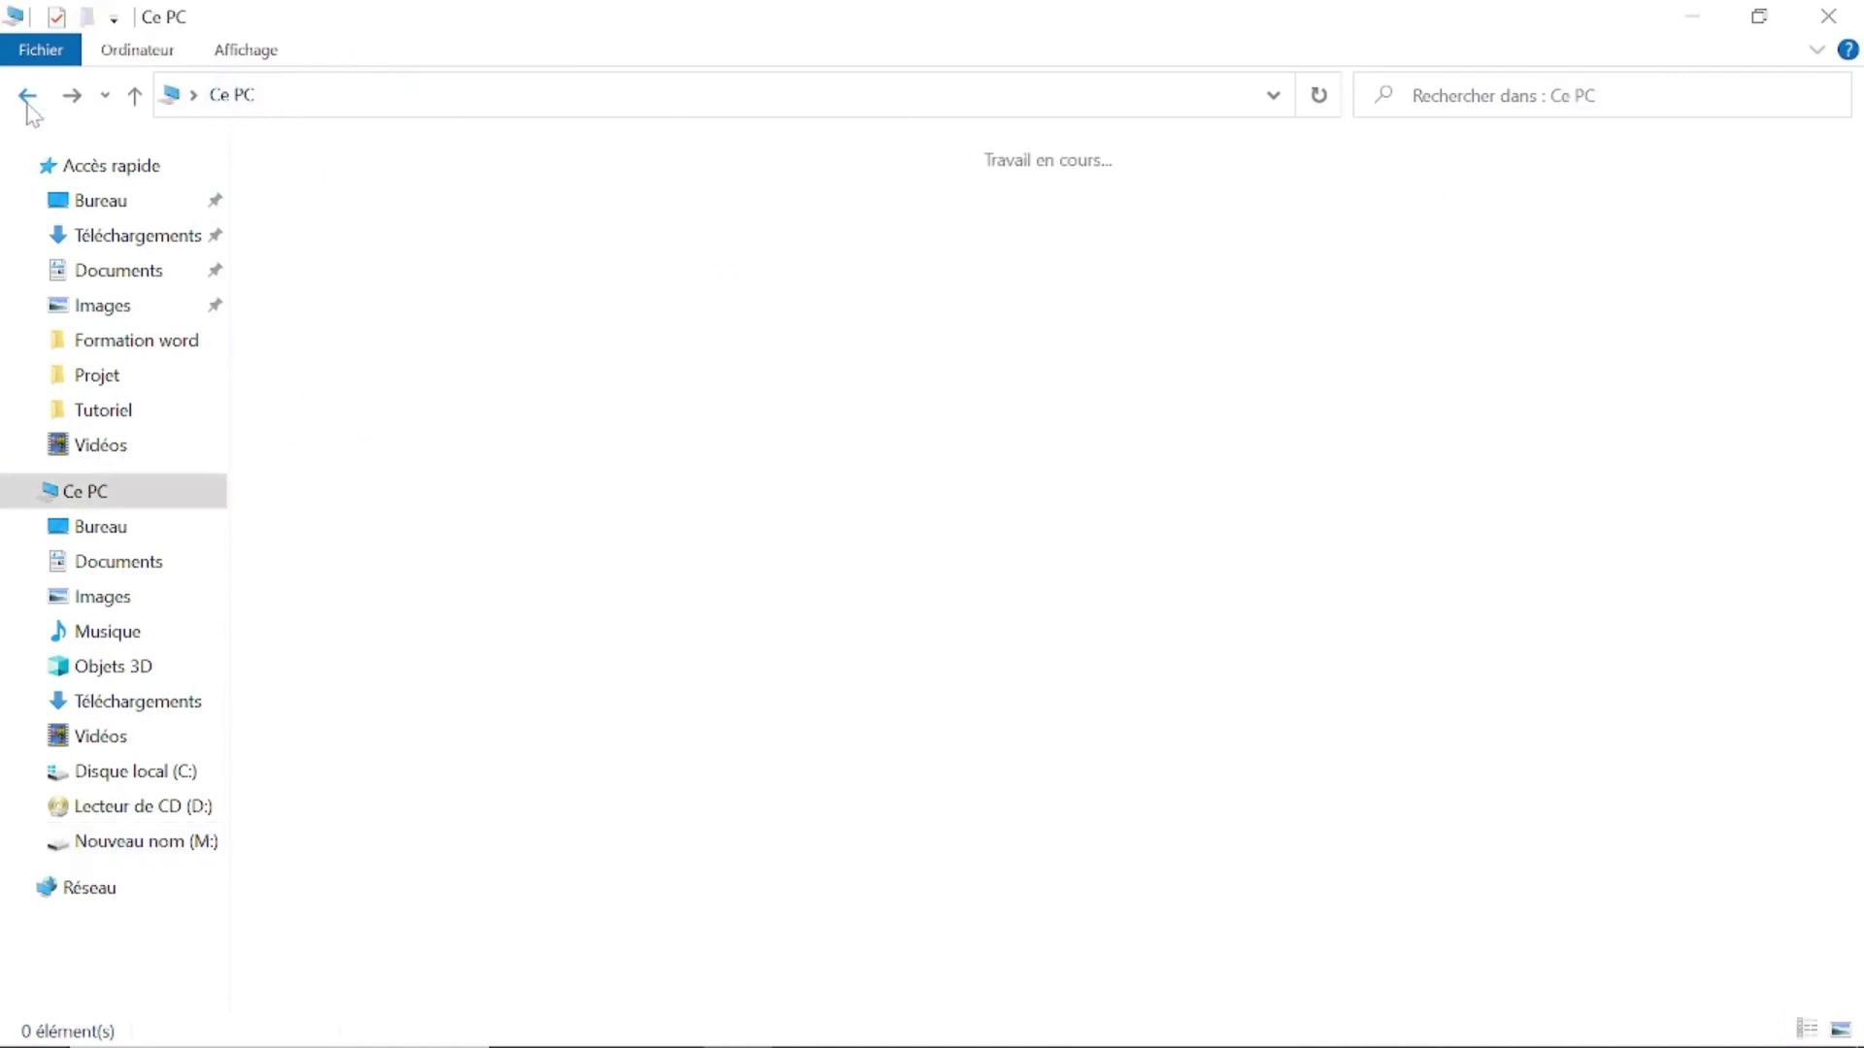
pyautogui.click(28, 103)
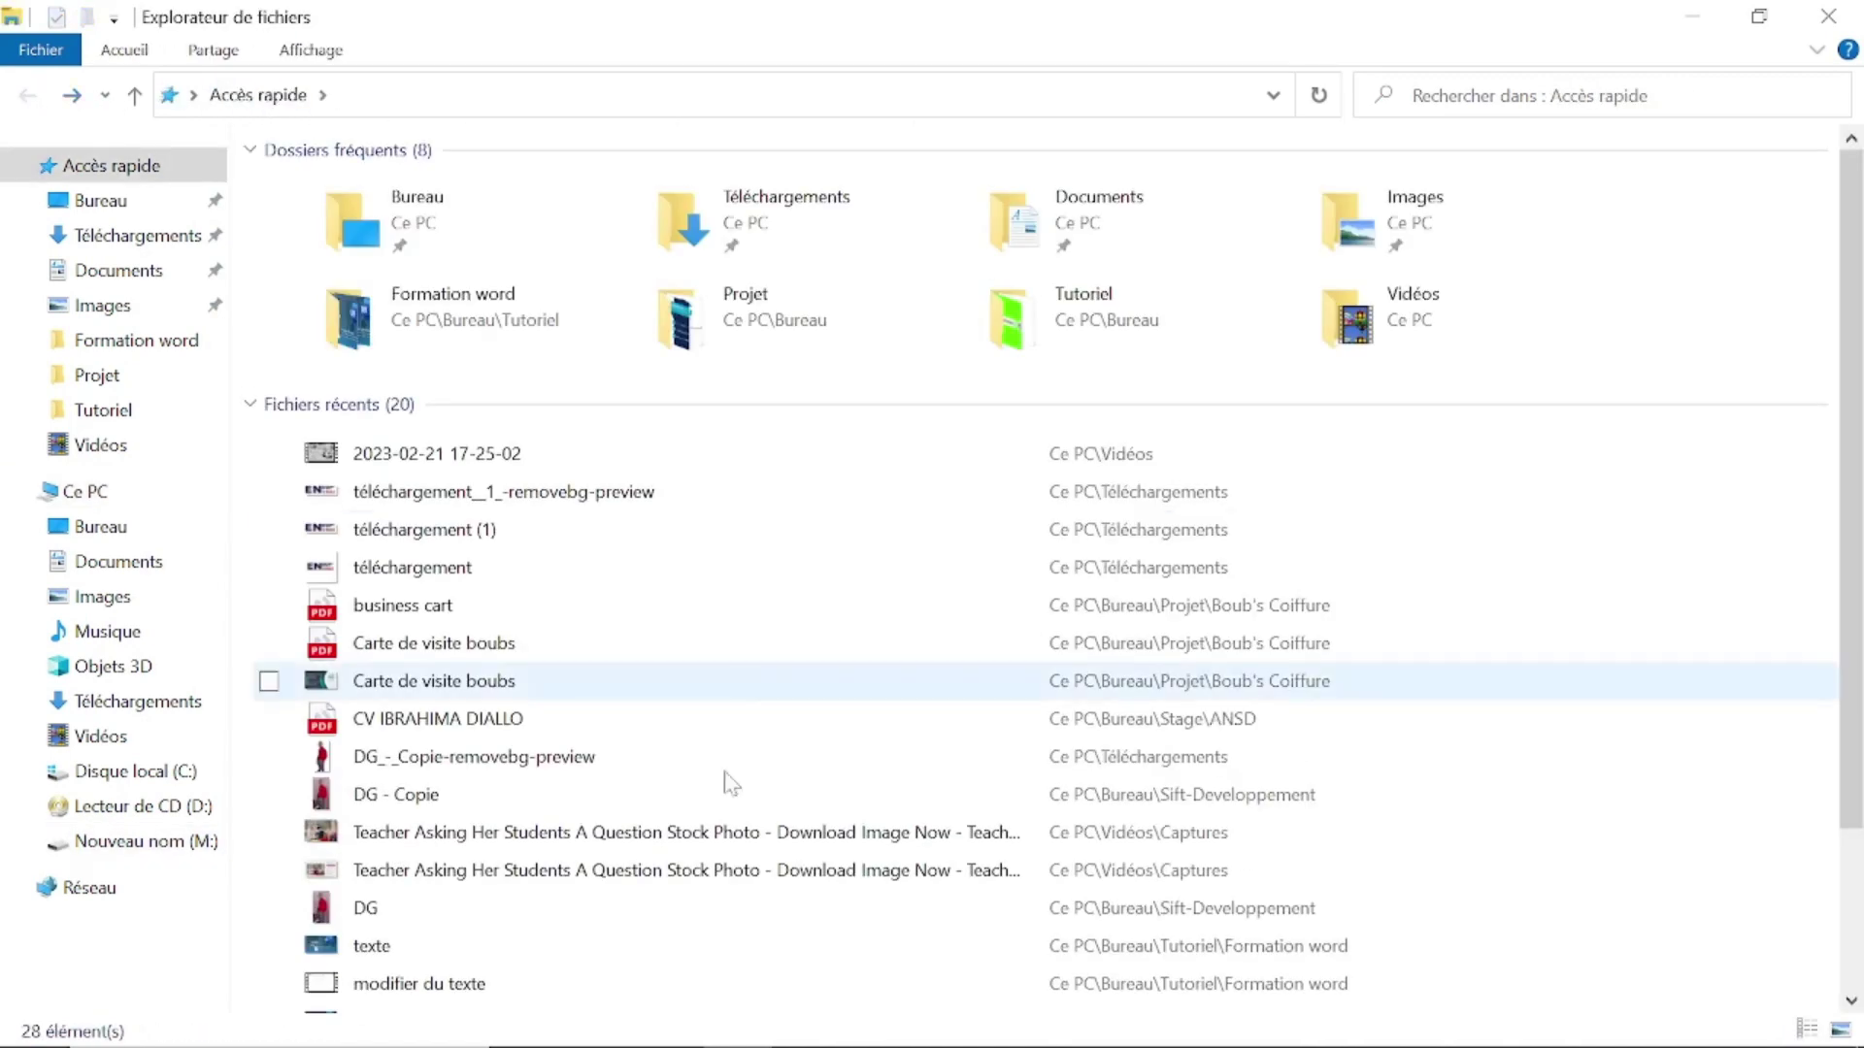
pyautogui.moveTo(733, 1039)
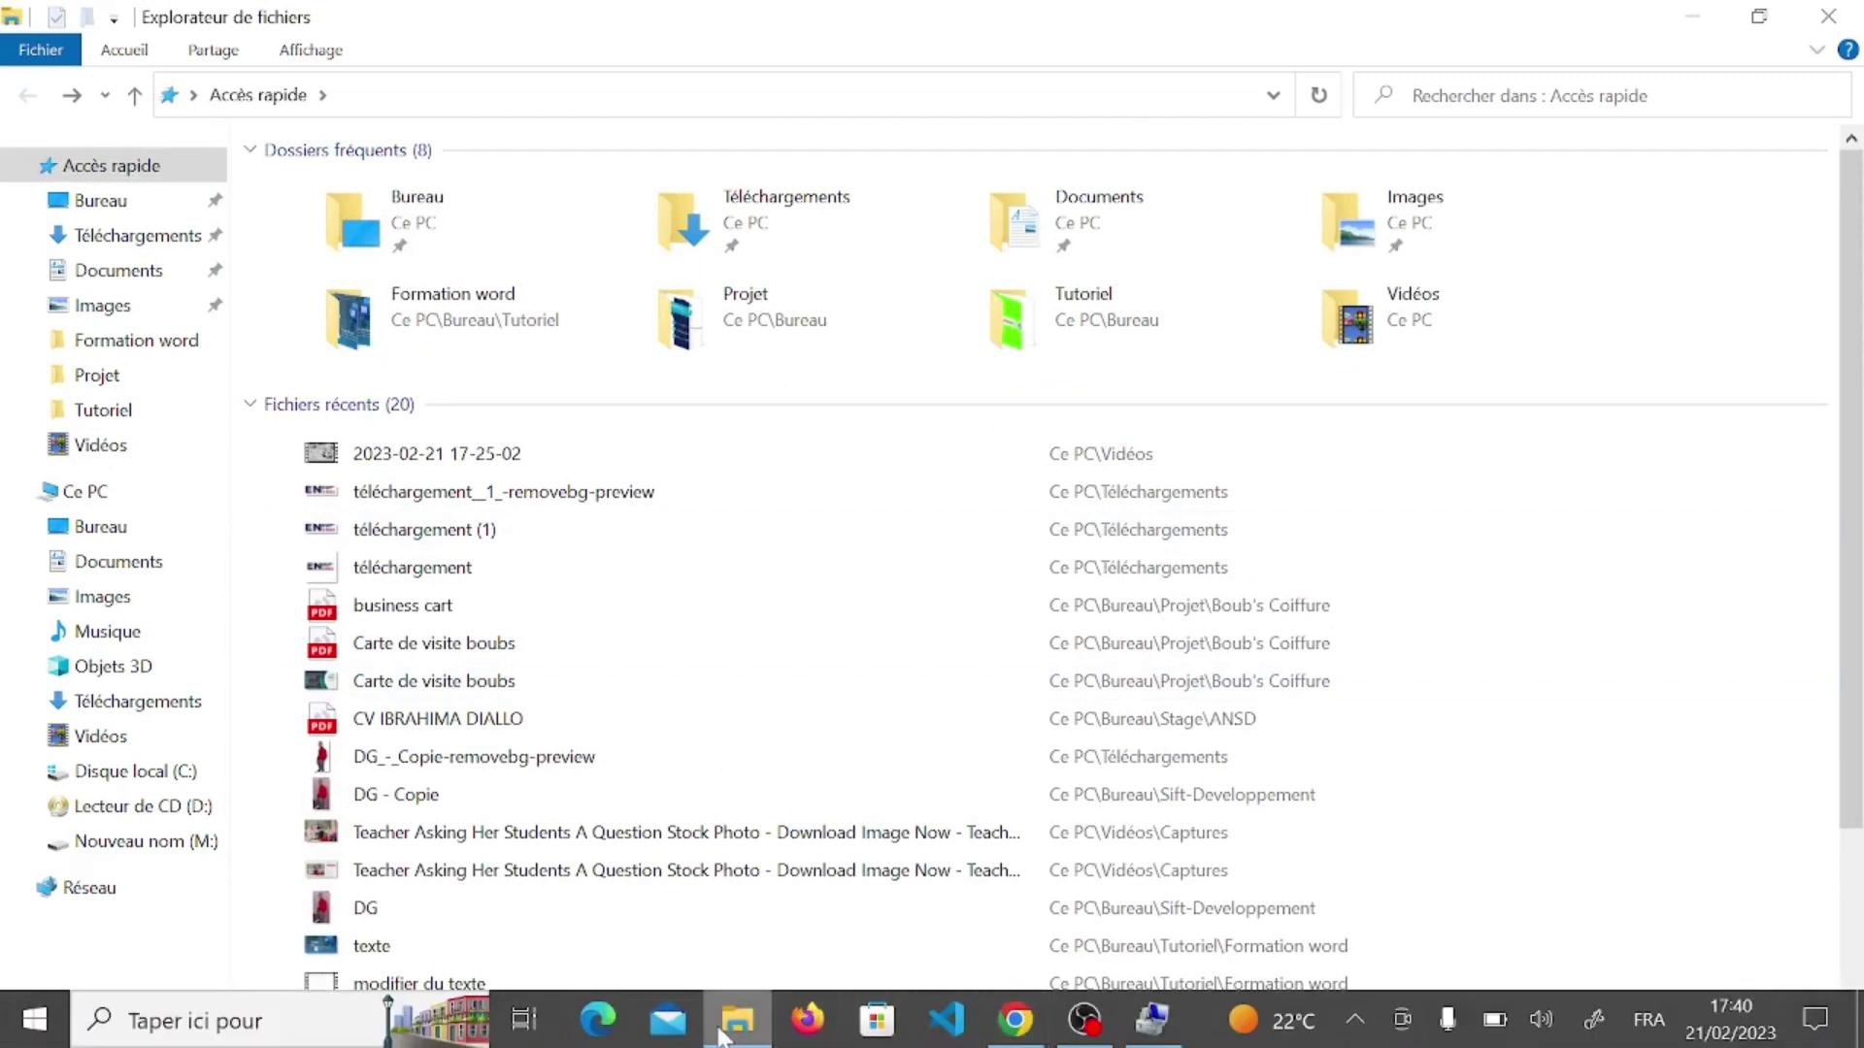
pyautogui.click(1173, 1041)
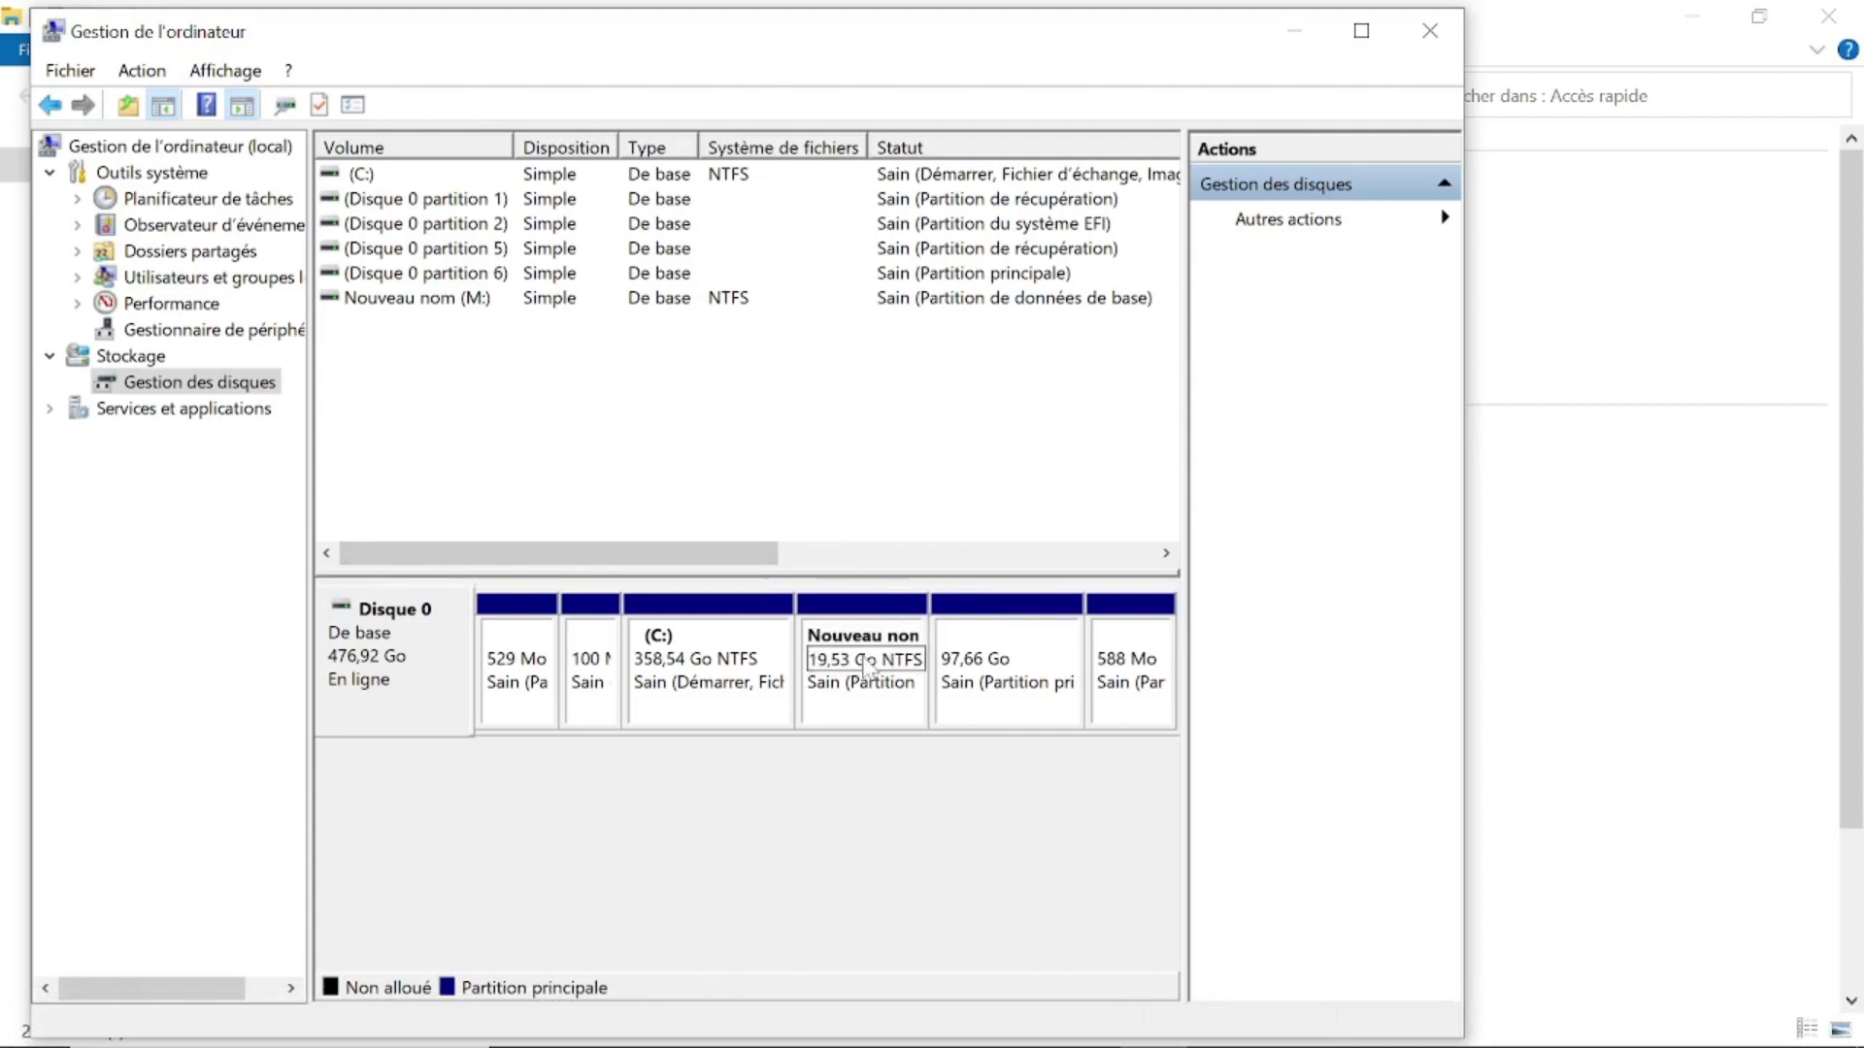
pyautogui.click(857, 630)
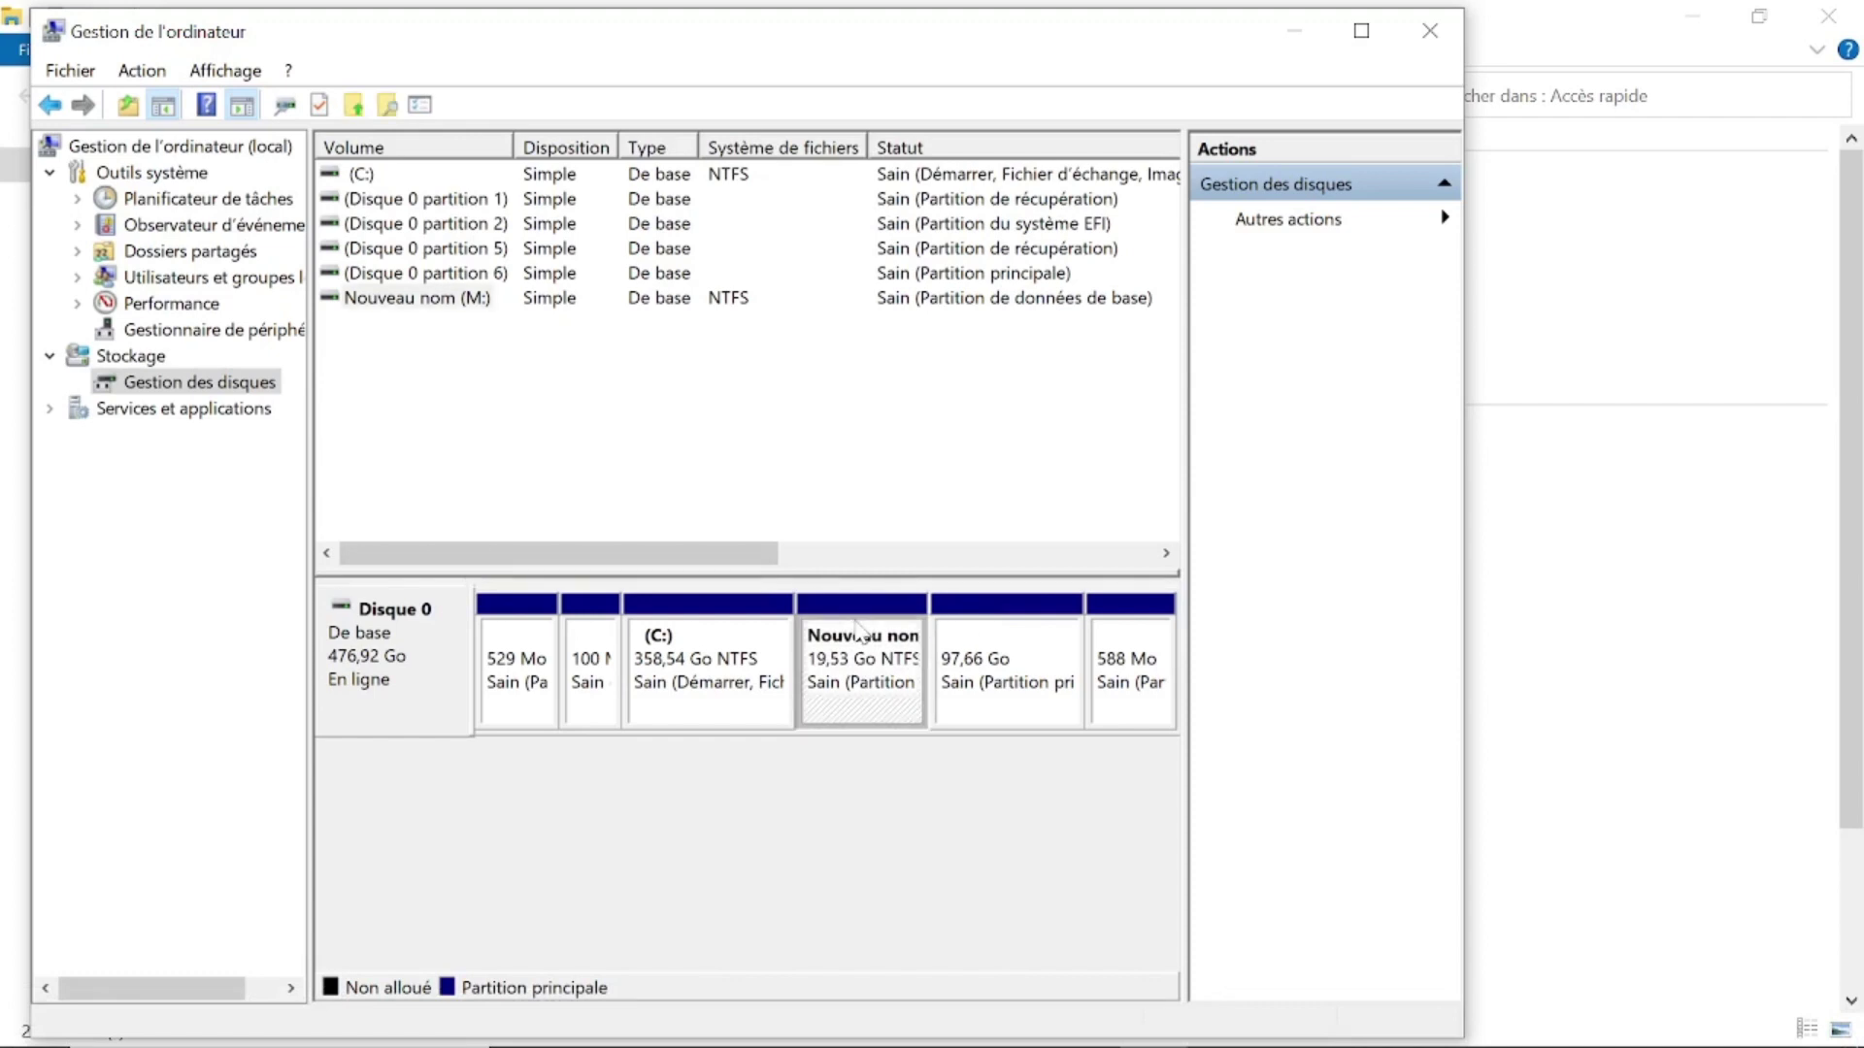
pyautogui.rightClick(858, 631)
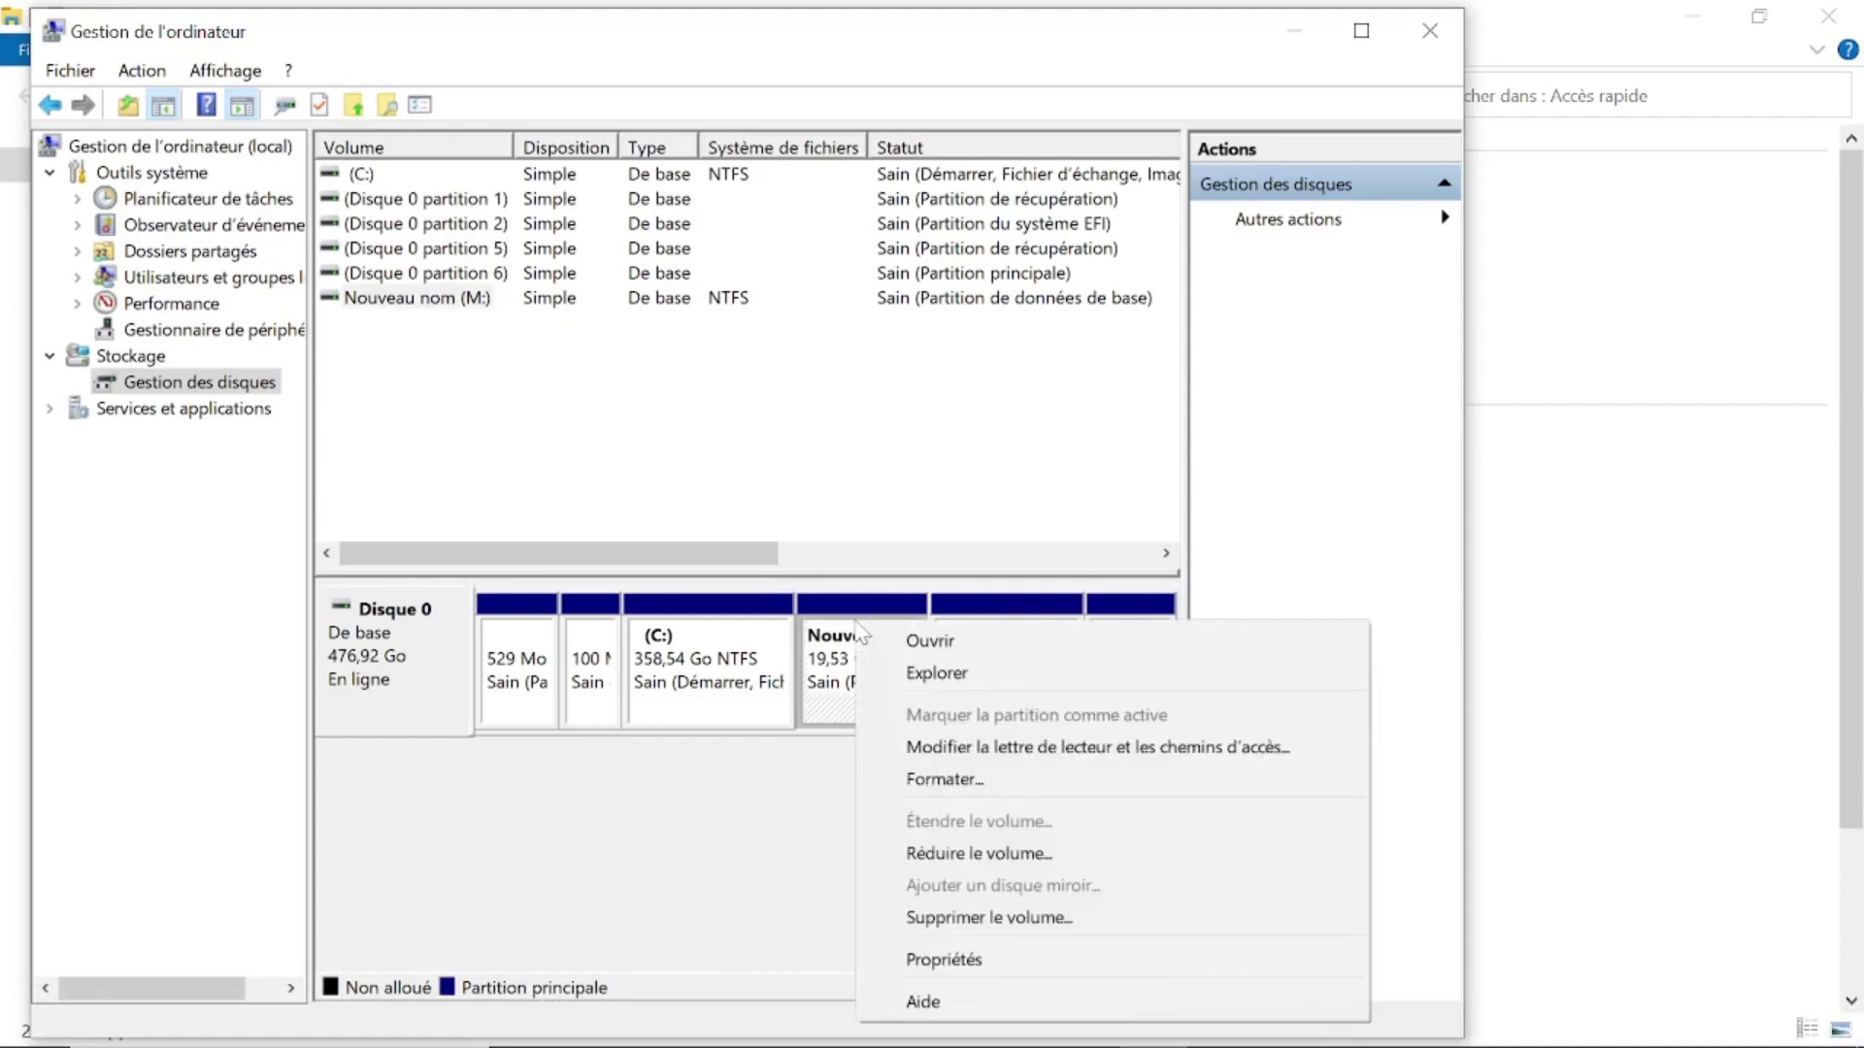
pyautogui.click(957, 918)
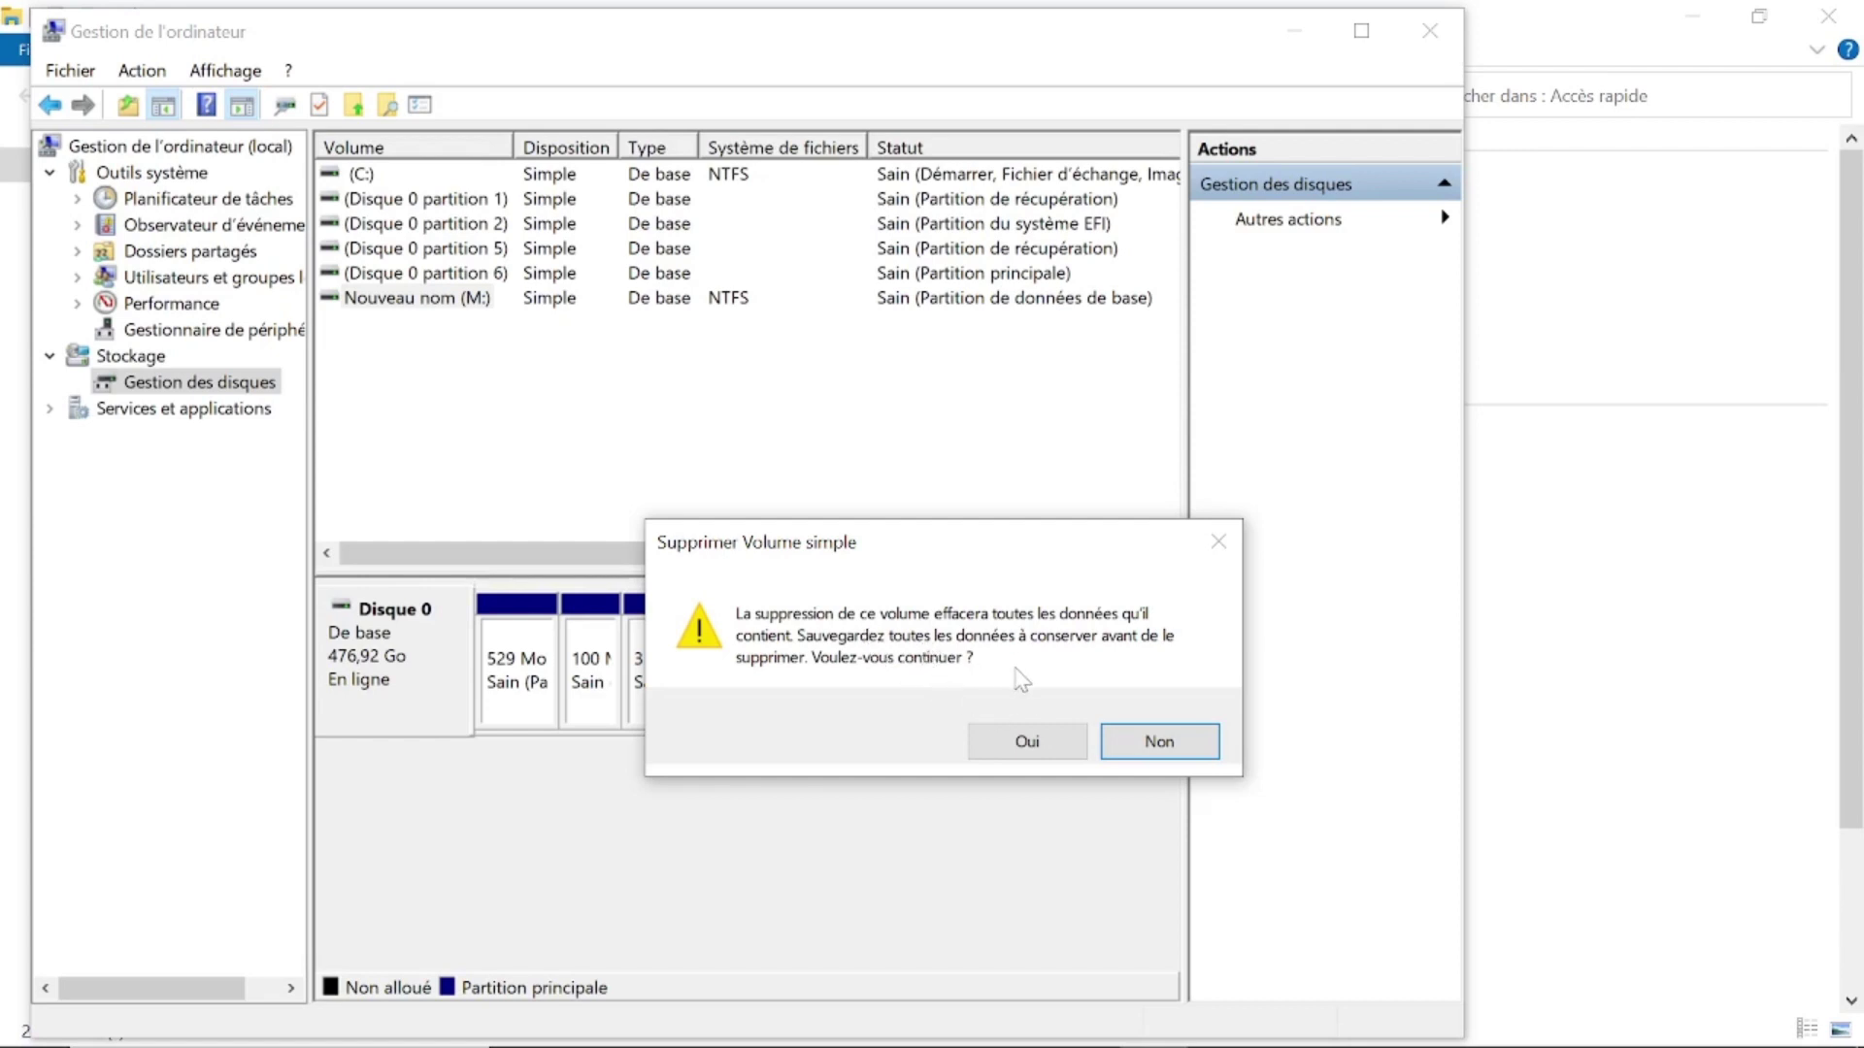
pyautogui.click(1009, 751)
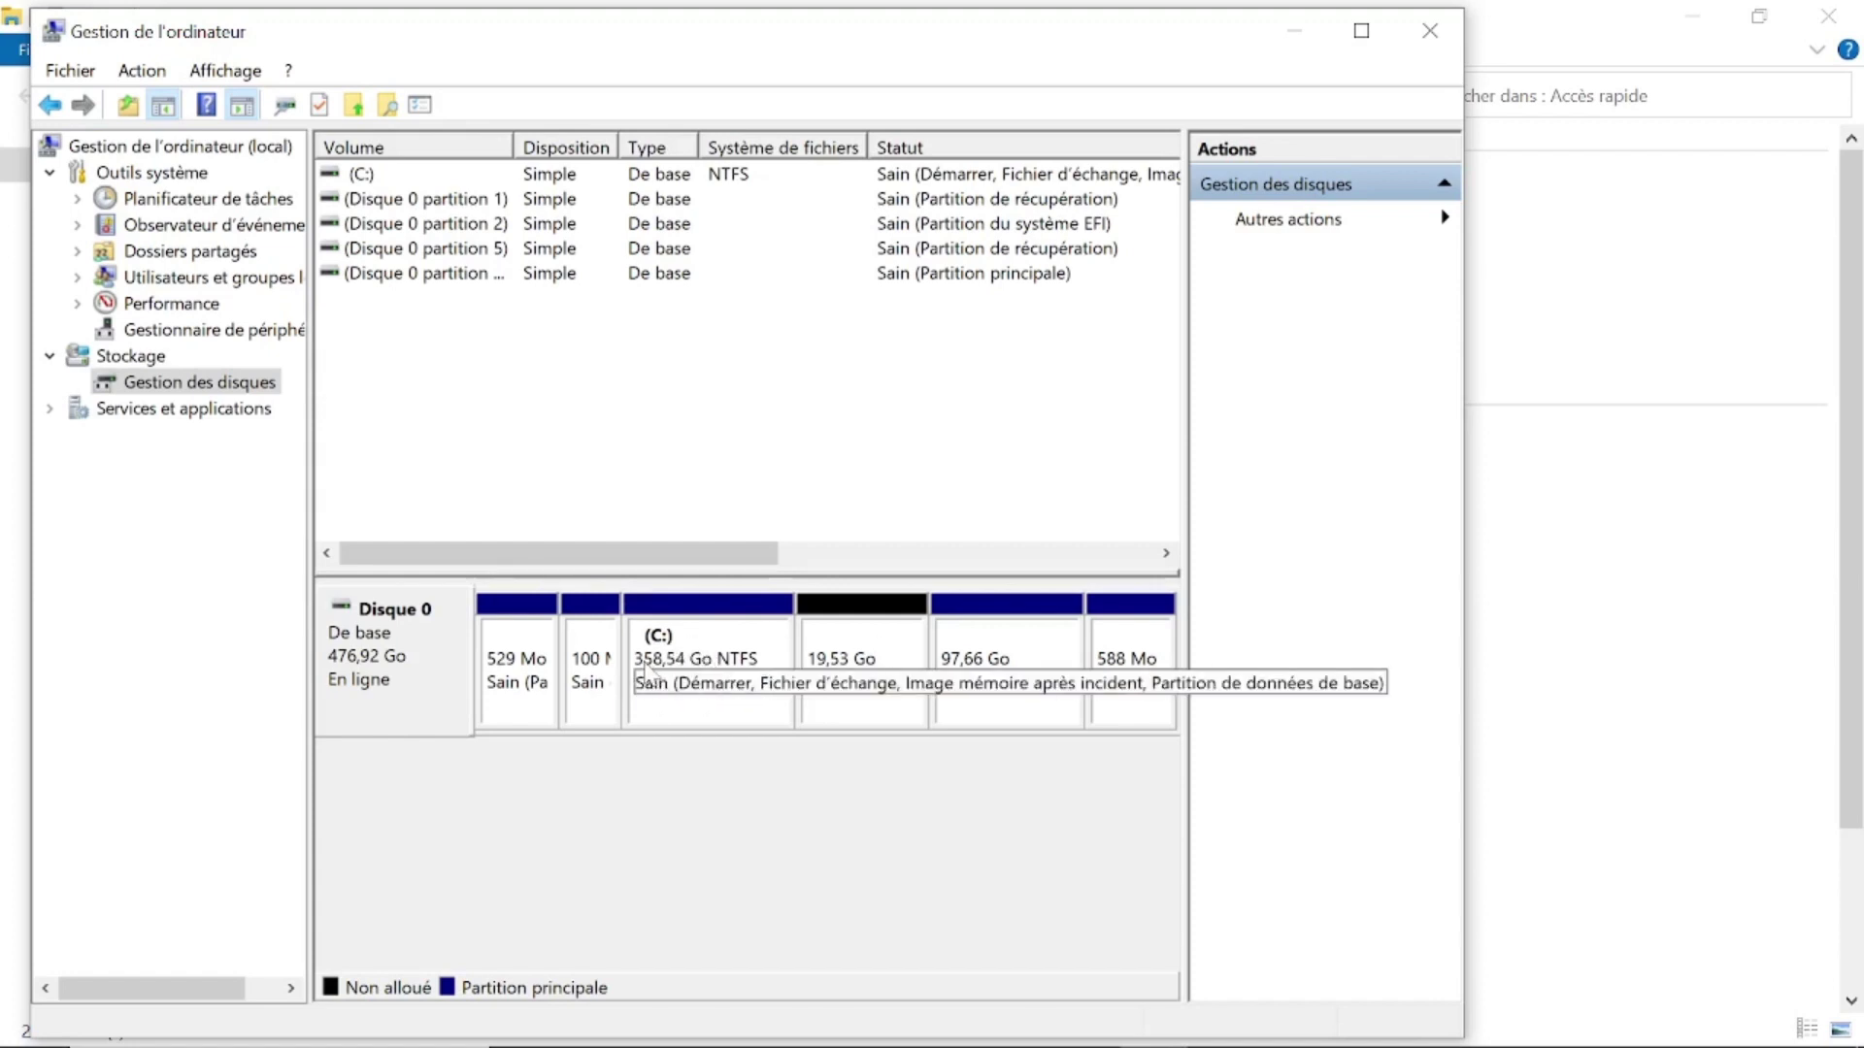
# Extend the C: volume with the full 19999 Mo of adjacent unallocated space on Disque 0.
pyautogui.click(738, 645)
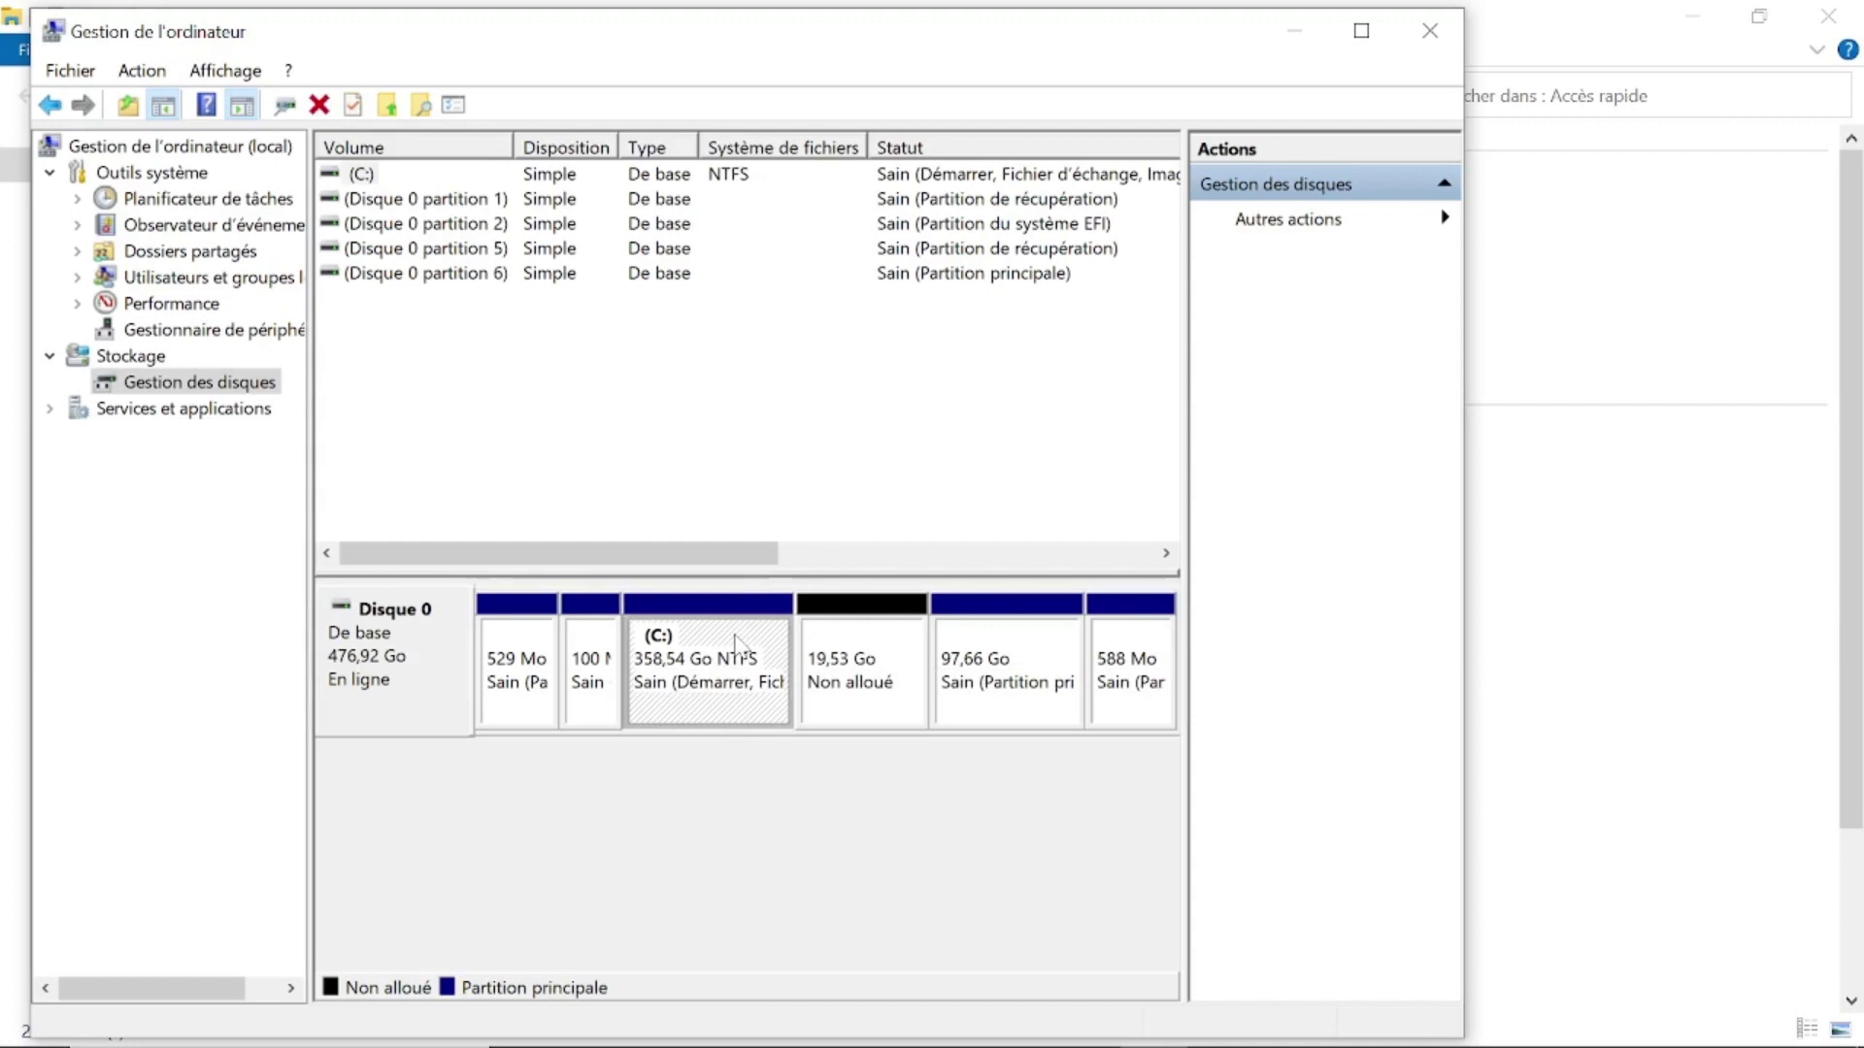
pyautogui.rightClick(738, 645)
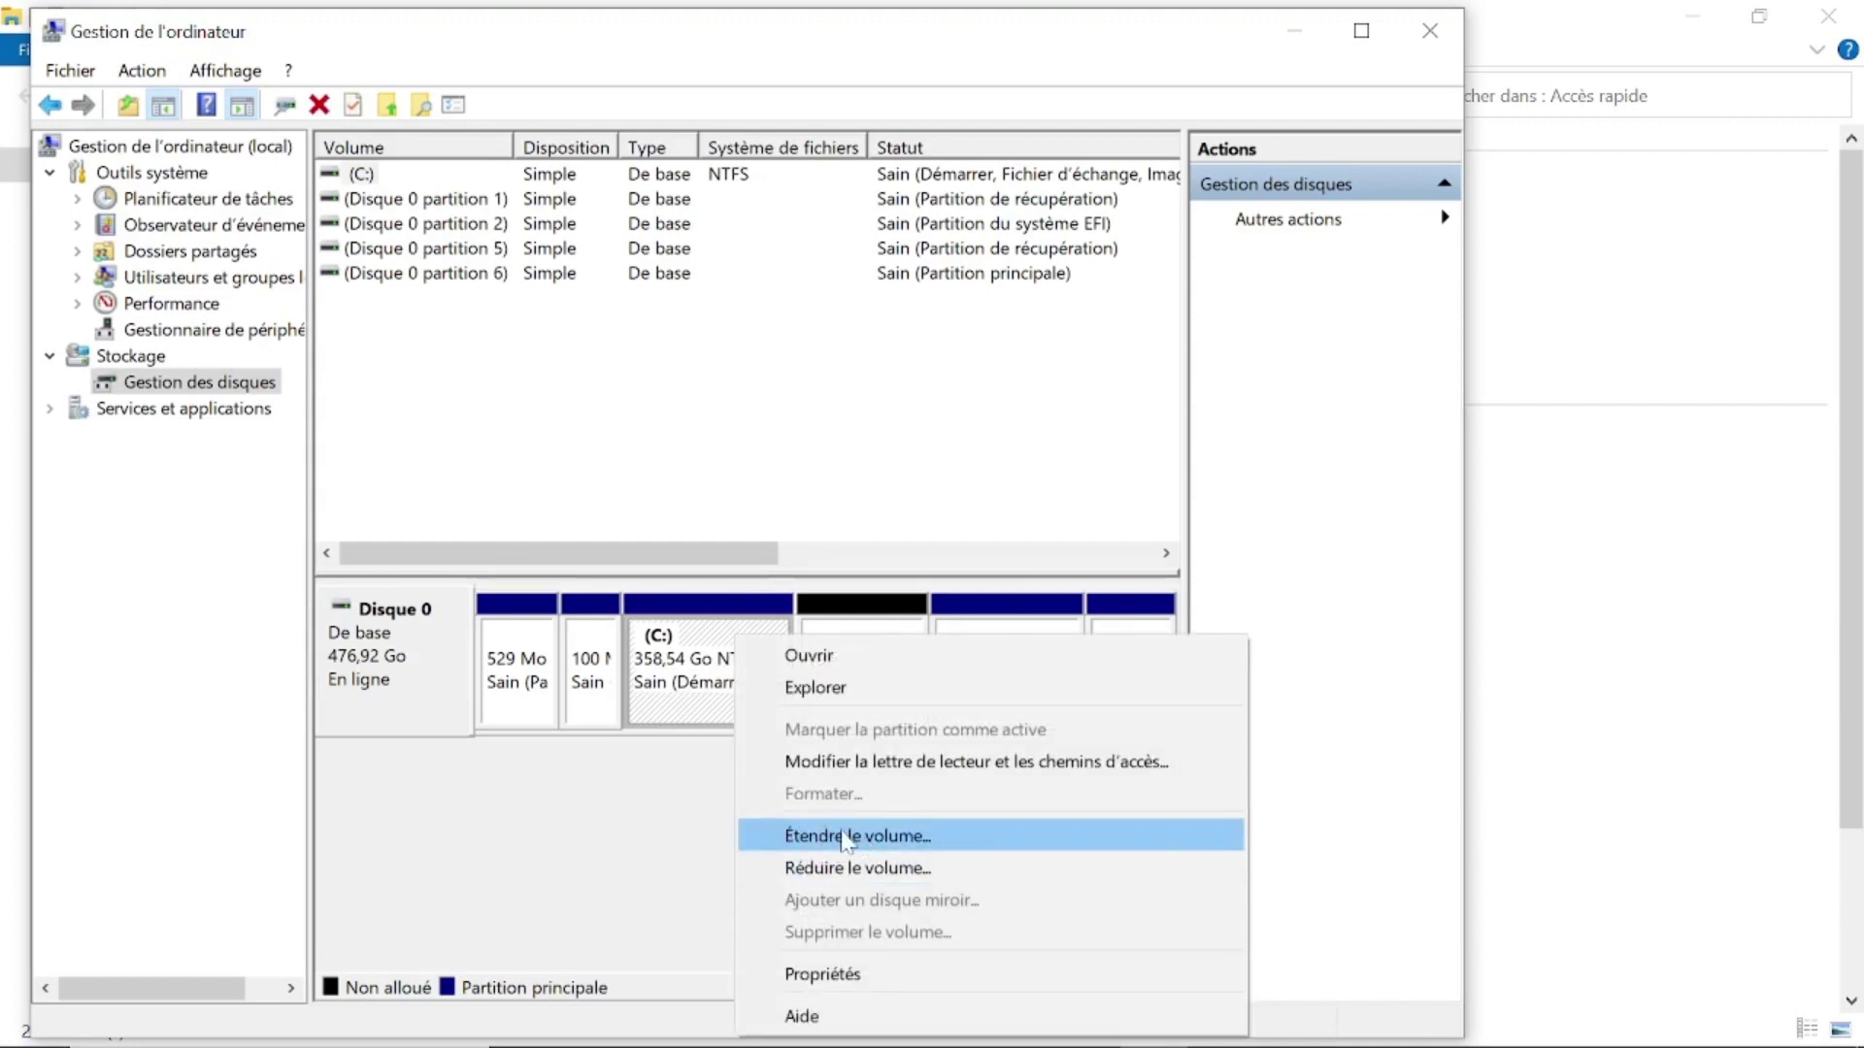
pyautogui.click(878, 841)
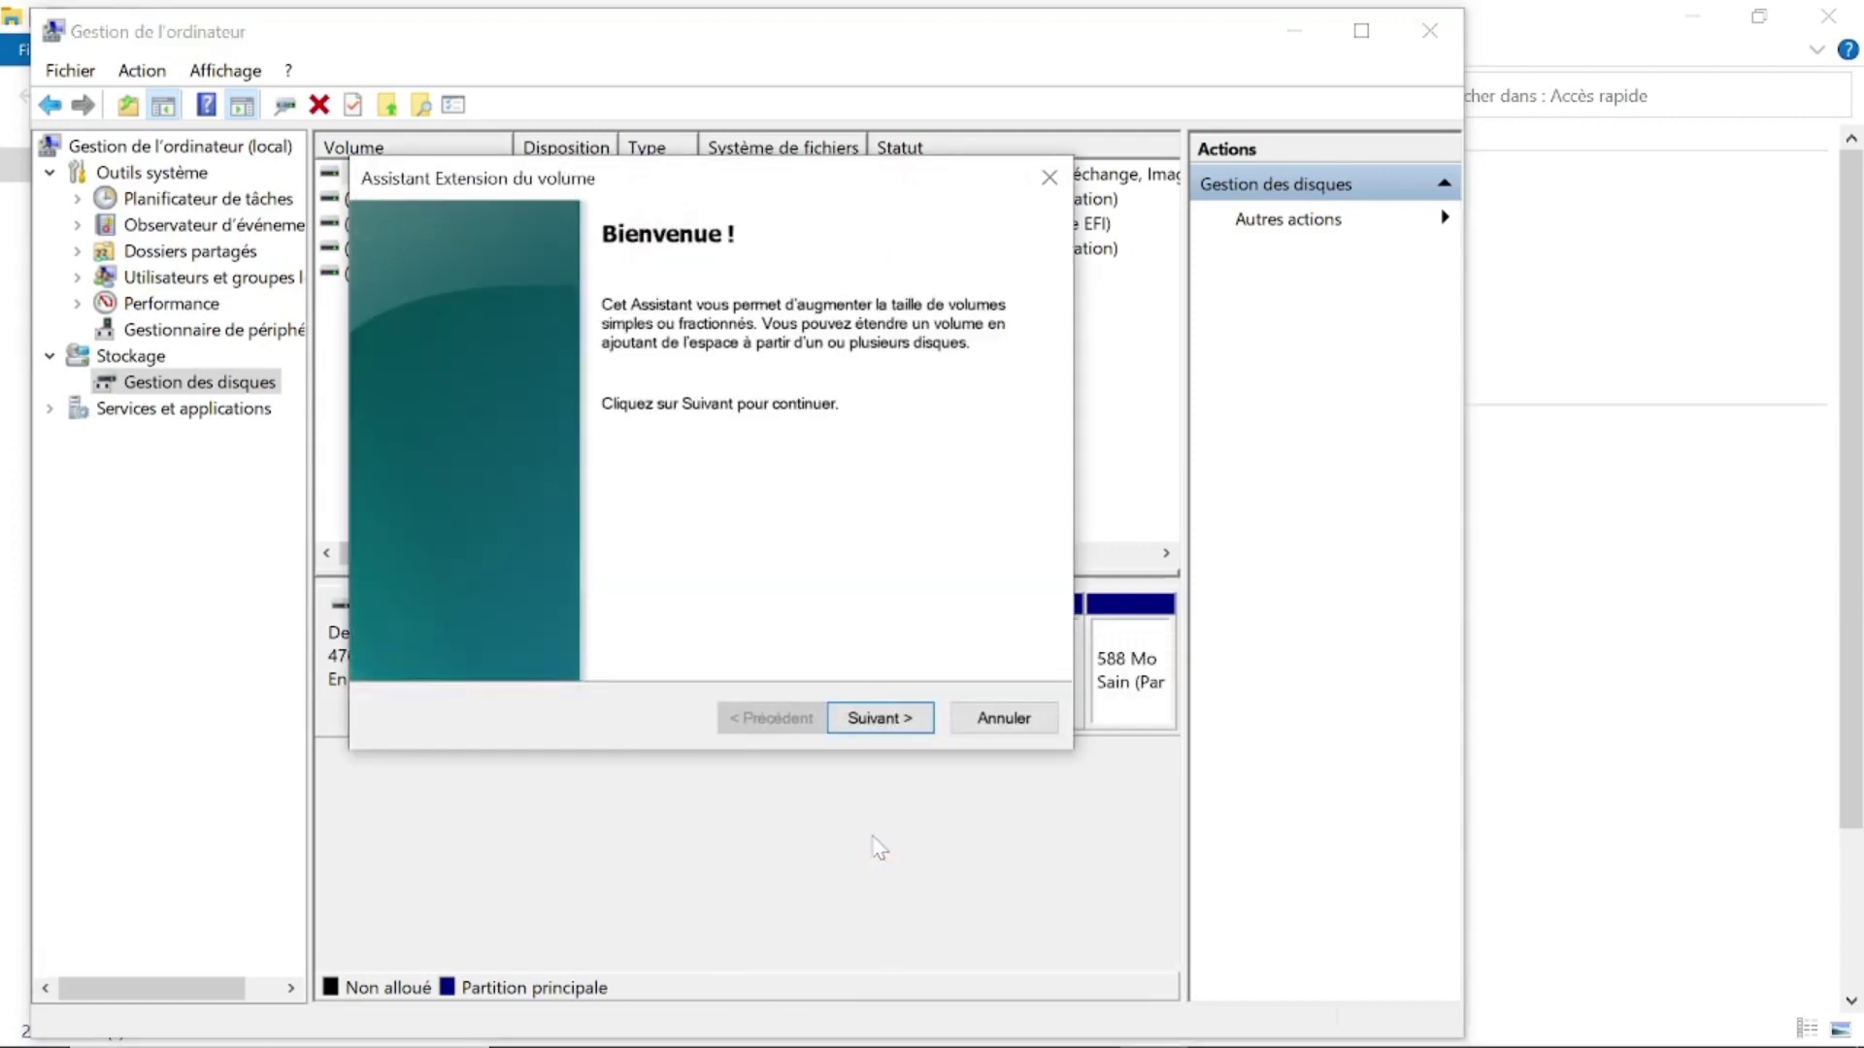
pyautogui.click(901, 723)
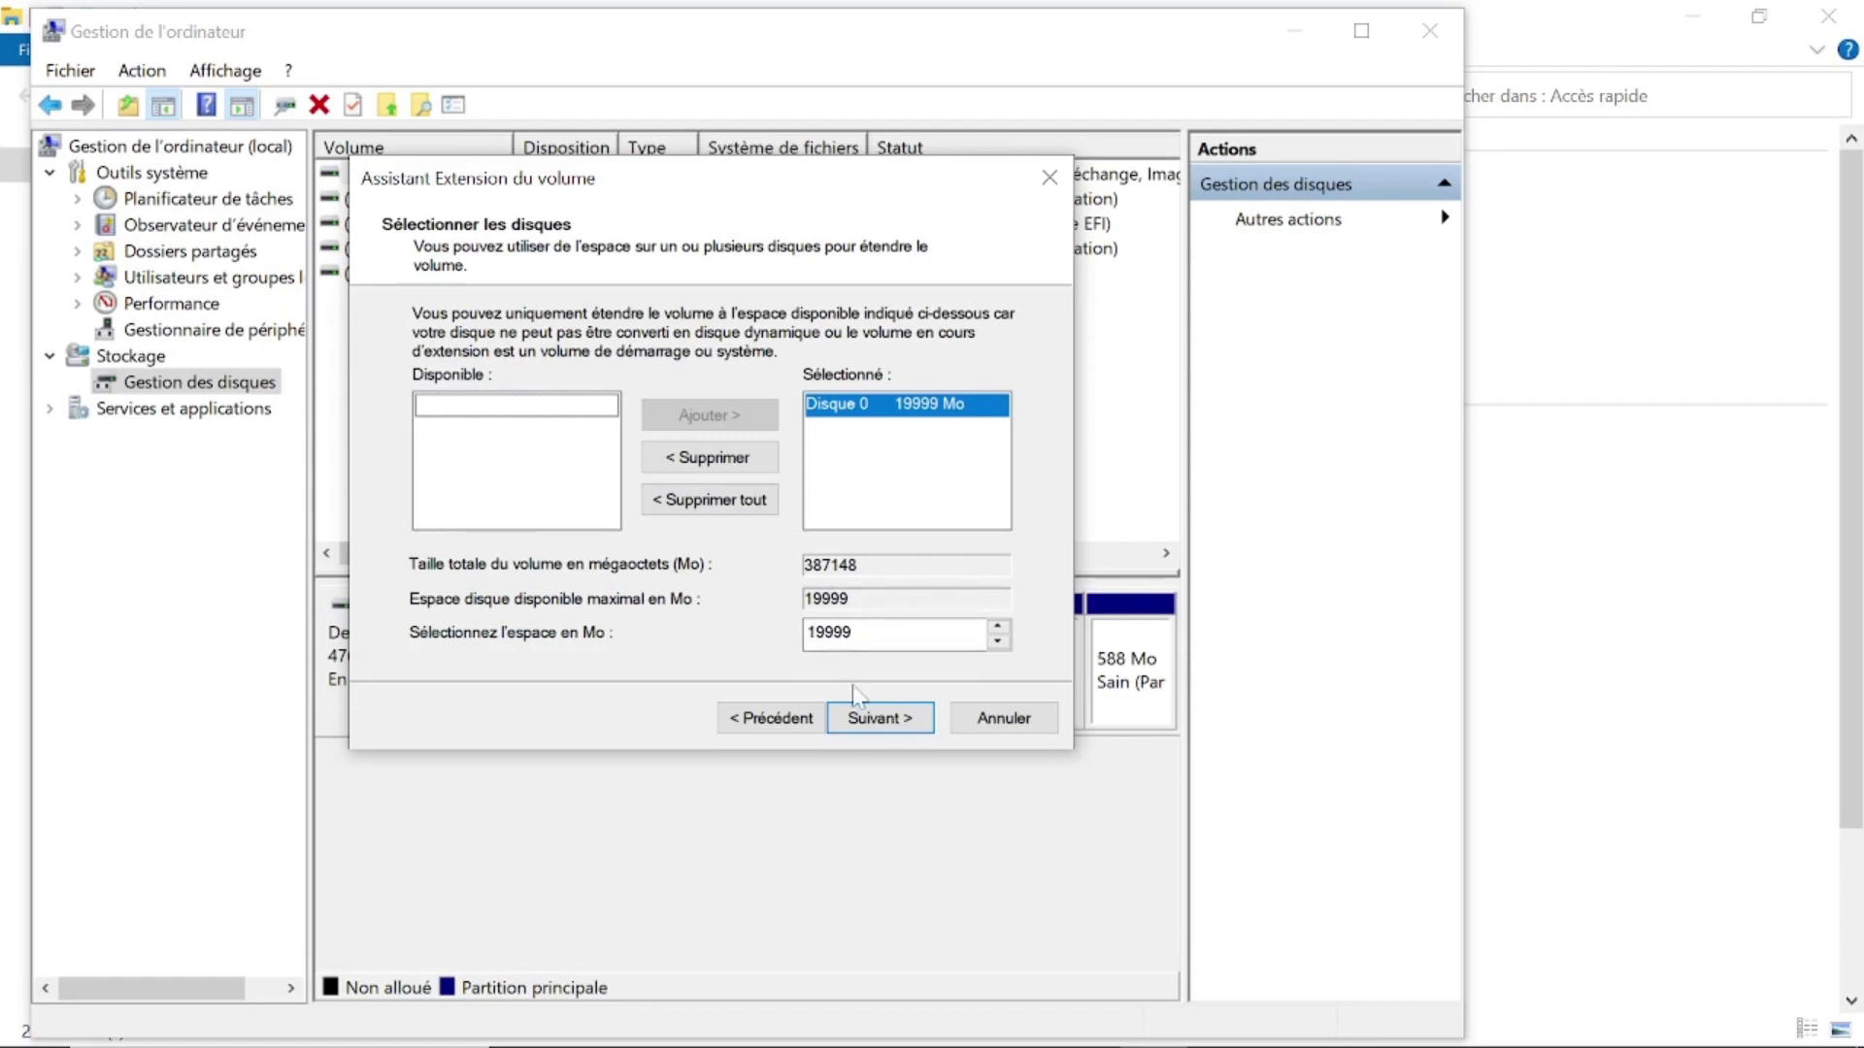
pyautogui.click(879, 718)
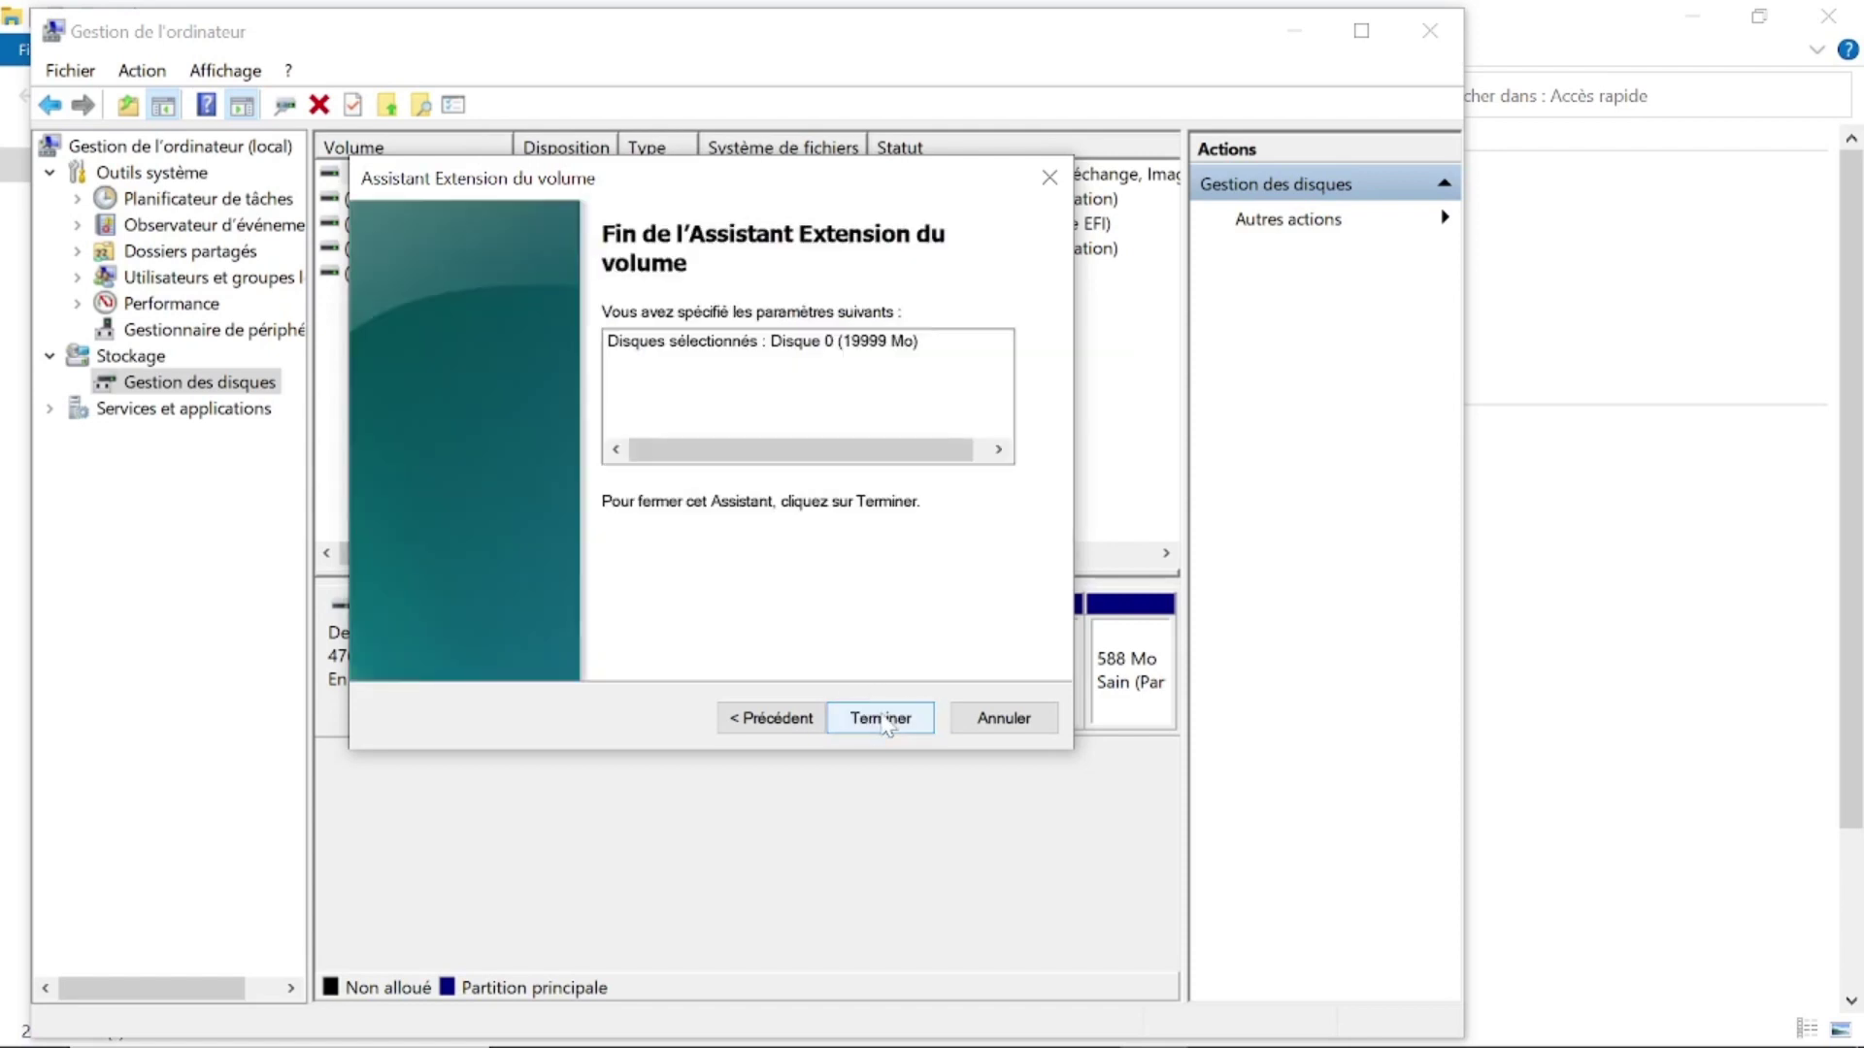
pyautogui.click(883, 720)
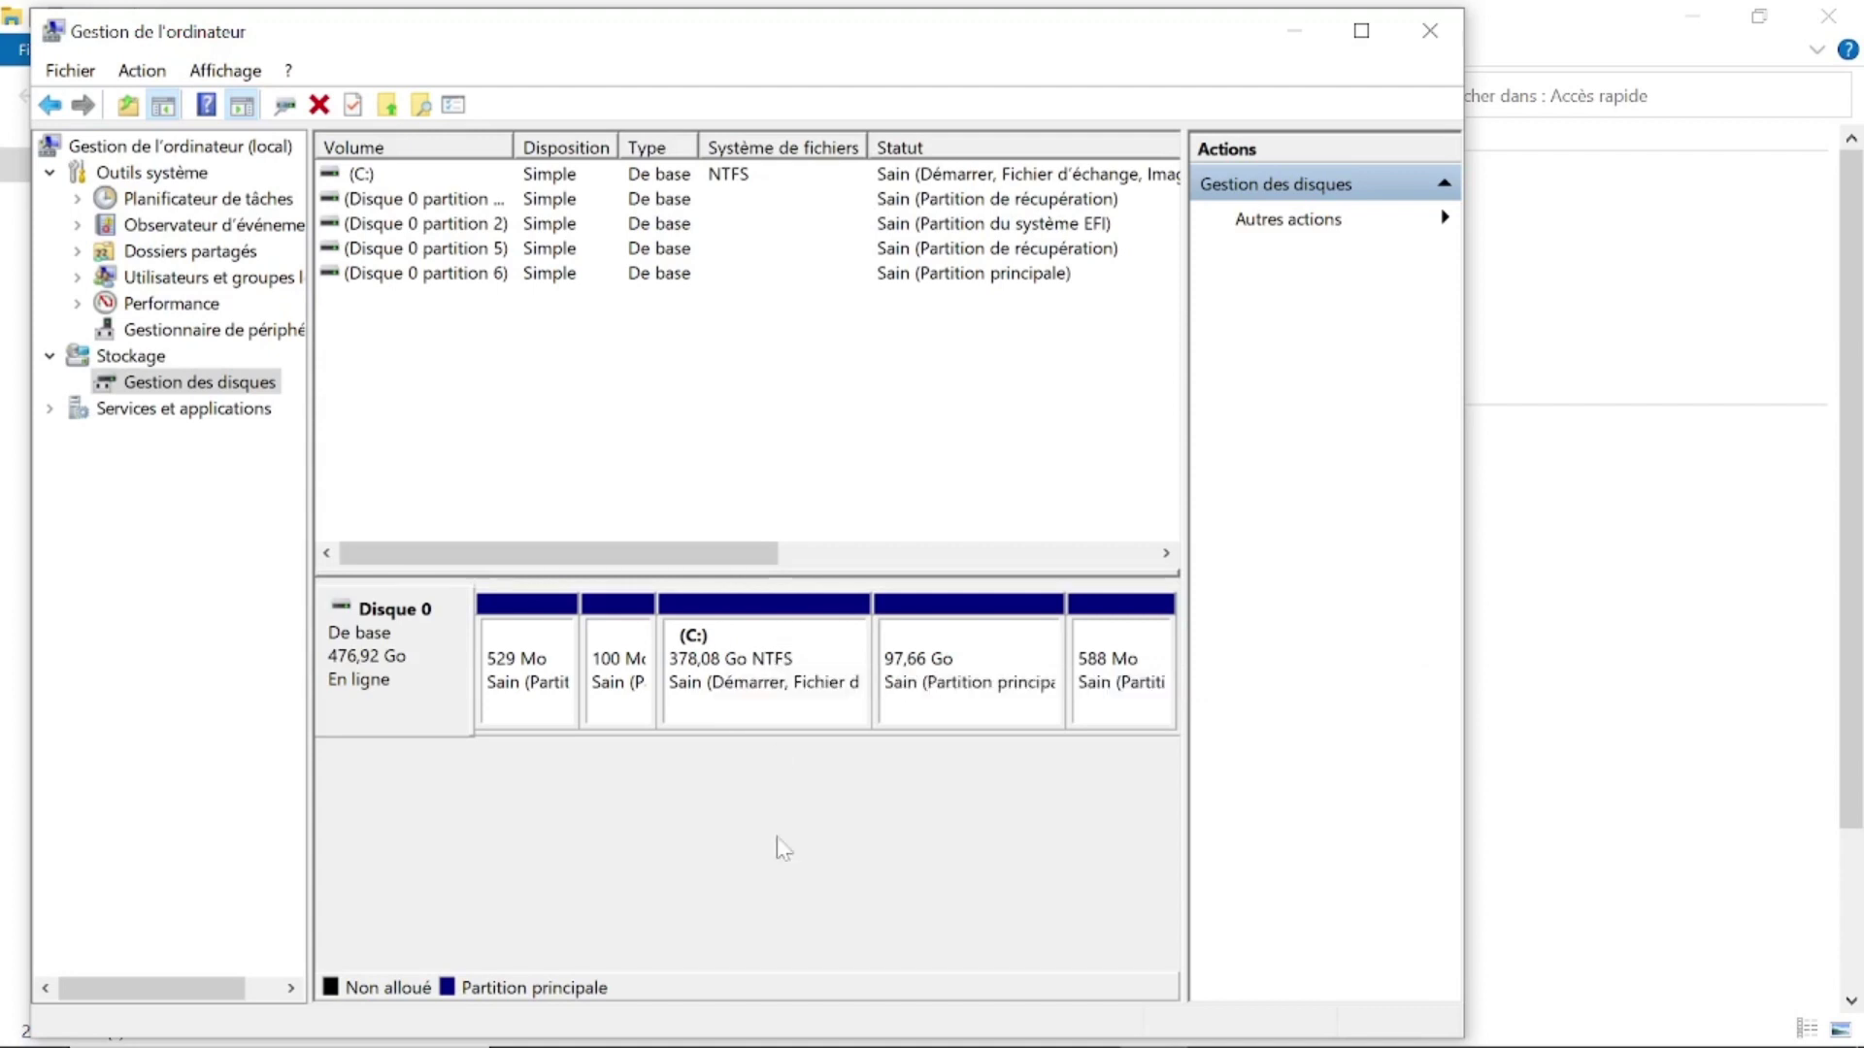
# Switch to File Explorer and open Ce PC to check the remaining drives and the size of C:.
pyautogui.click(738, 1027)
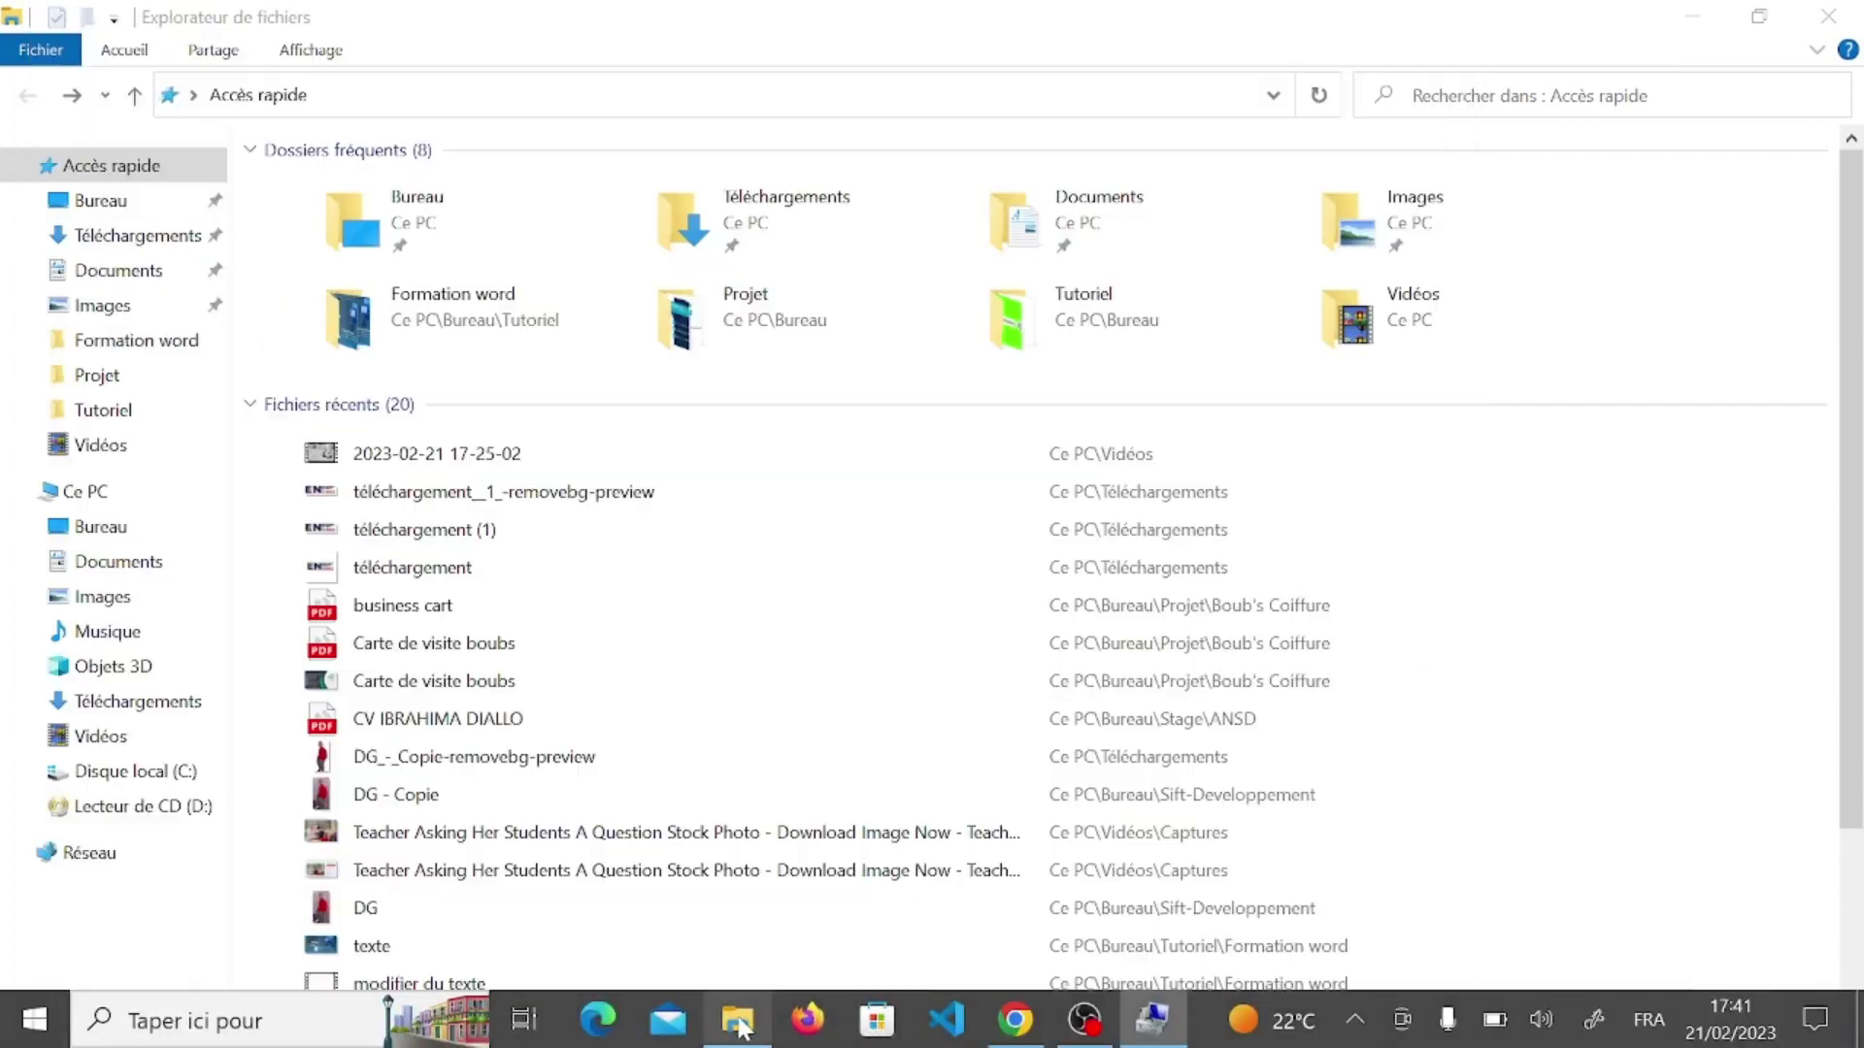
pyautogui.doubleClick(114, 497)
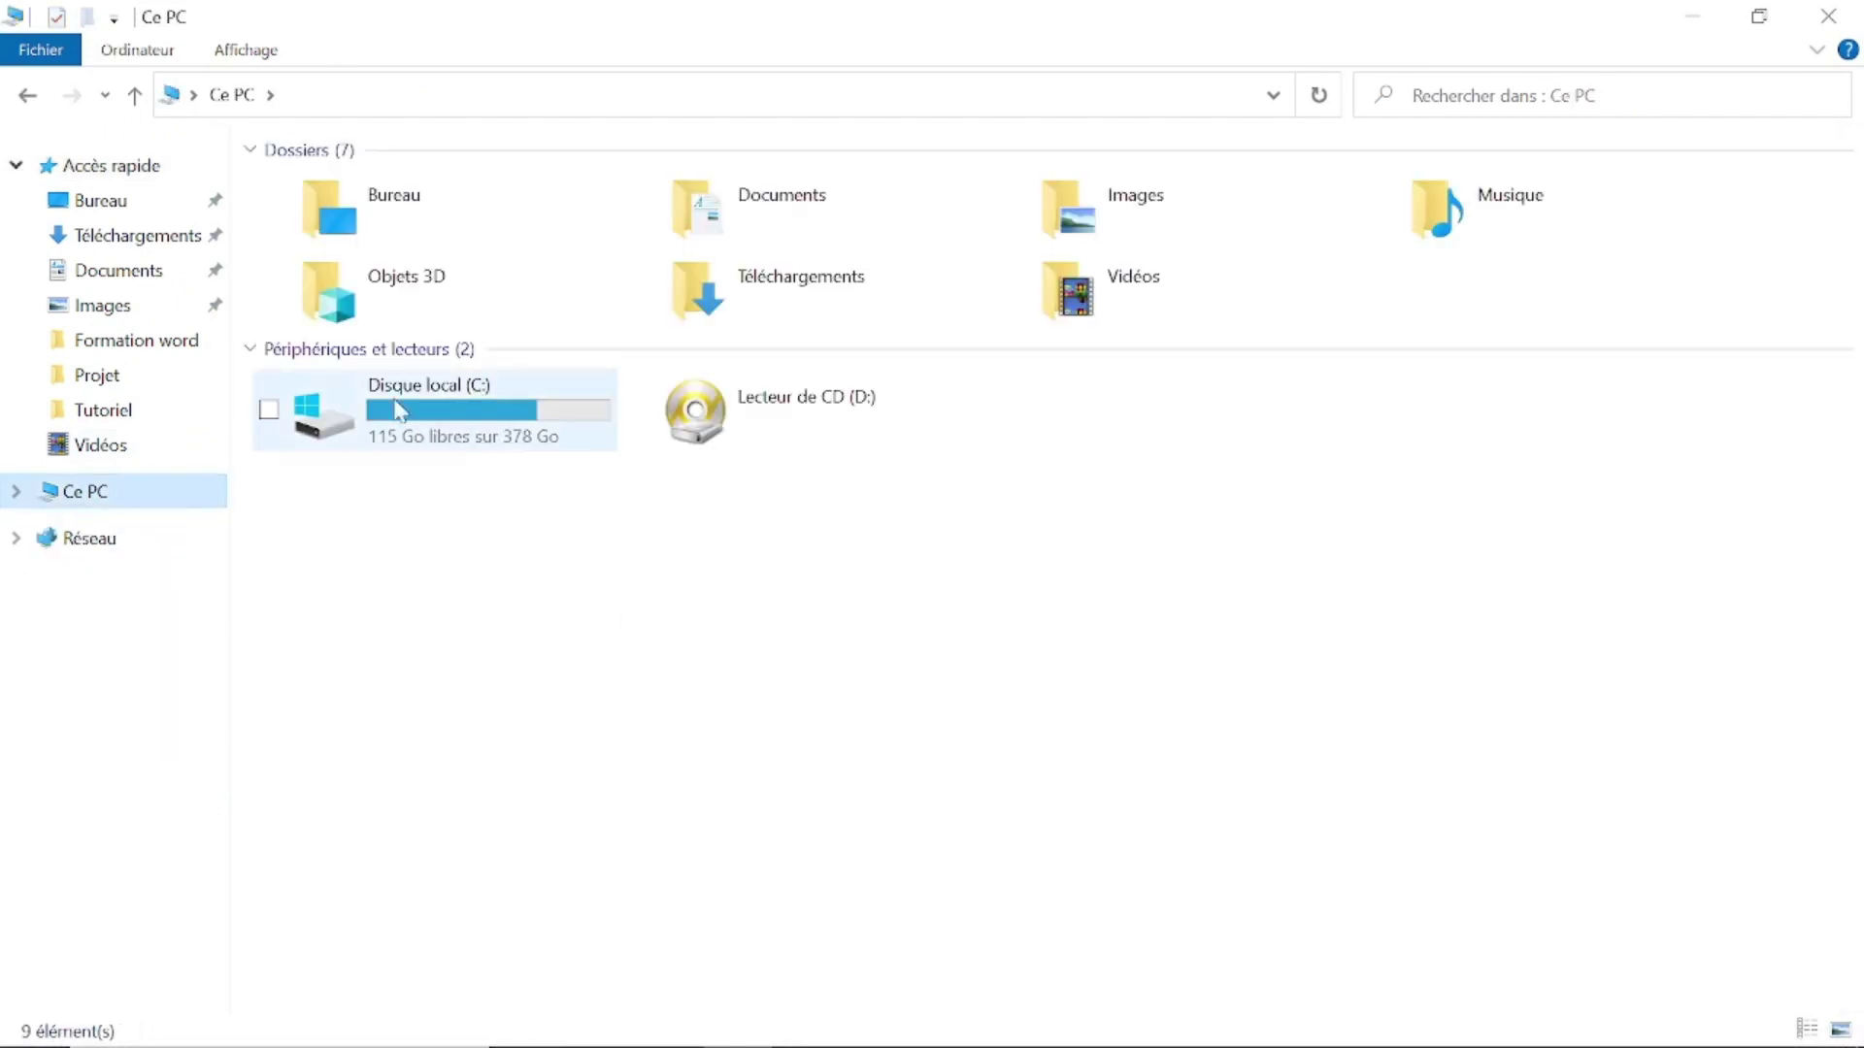
pyautogui.click(1071, 569)
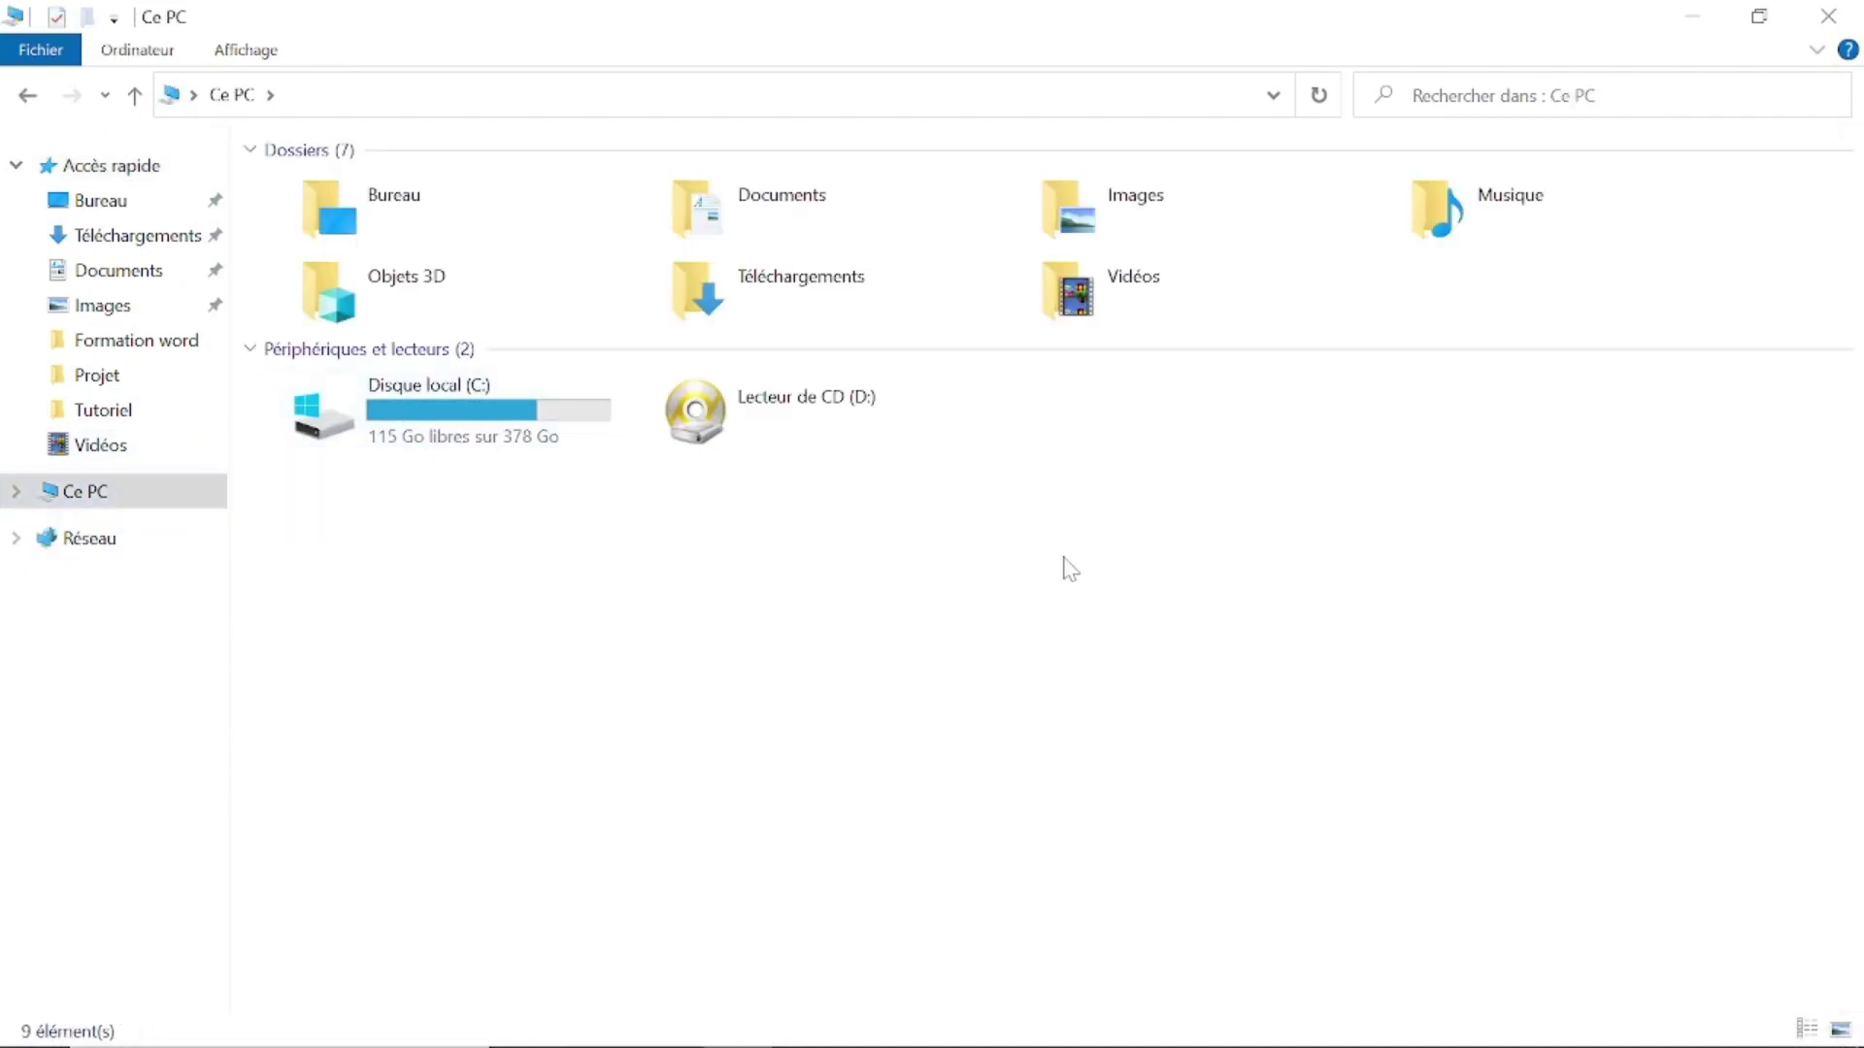